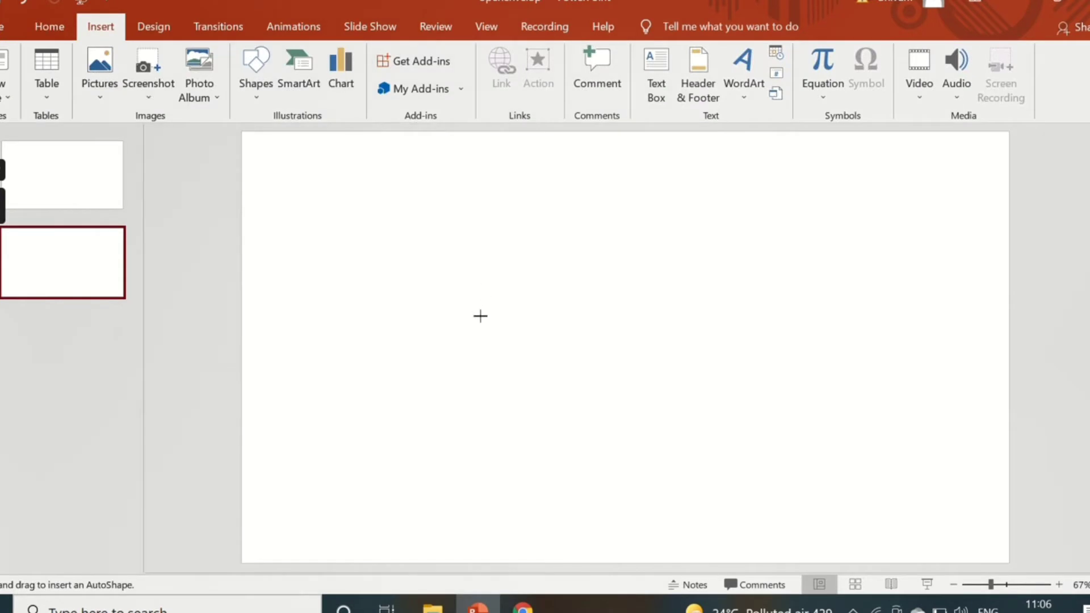
Step: Draw a large rectangle across the lower slide, shift it slightly left, and open its fill colours
{"action": "mouse_move", "coordinate": [480, 316]}
{"action": "left_mouse_down"}
{"action": "mouse_move", "coordinate": [862, 519]}
{"action": "mouse_move", "coordinate": [886, 546]}
{"action": "left_mouse_up"}
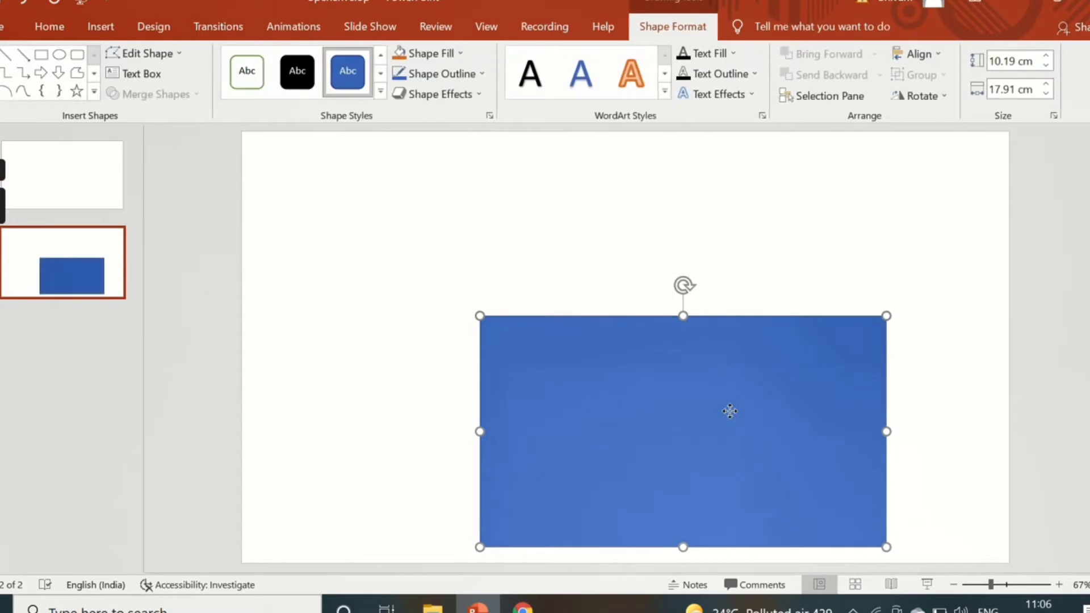
{"action": "left_click_drag", "start_coordinate": [728, 410], "coordinate": [658, 411]}
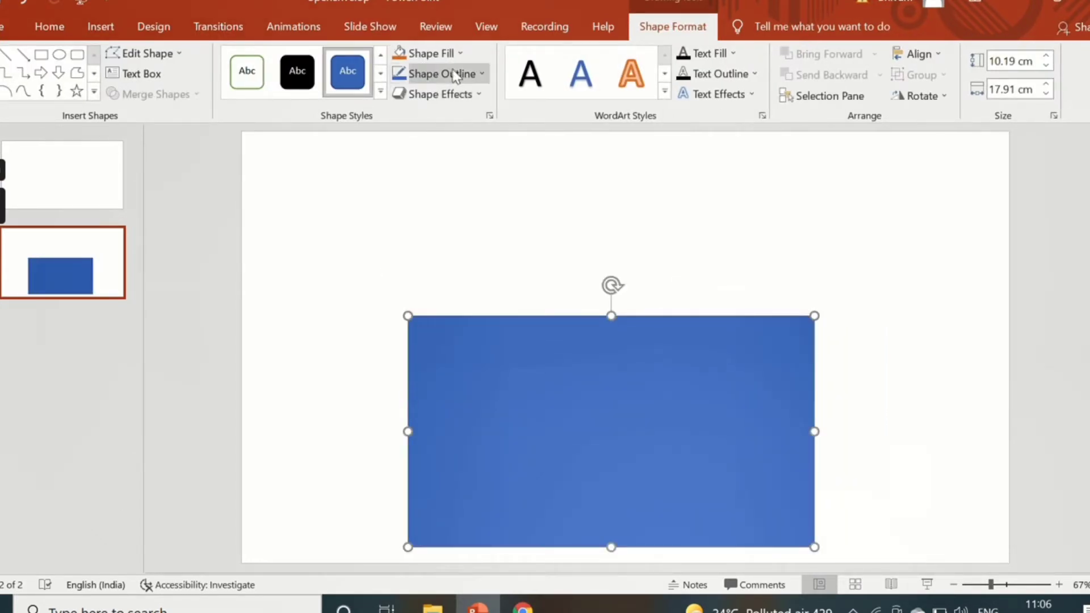
{"action": "left_click", "coordinate": [55, 28]}
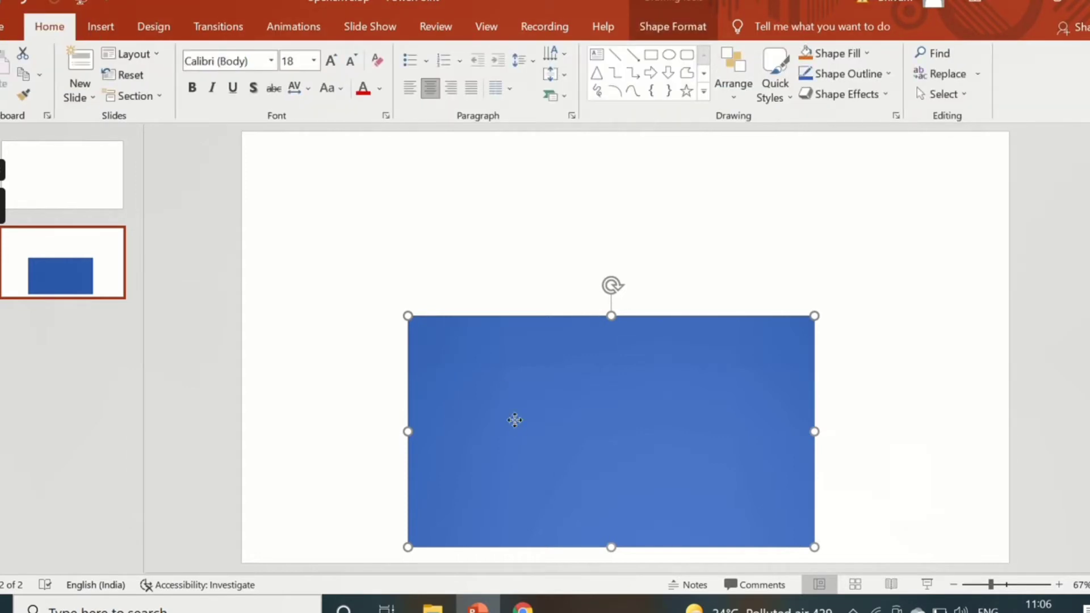
{"action": "left_click", "coordinate": [685, 35]}
{"action": "left_click", "coordinate": [452, 53]}
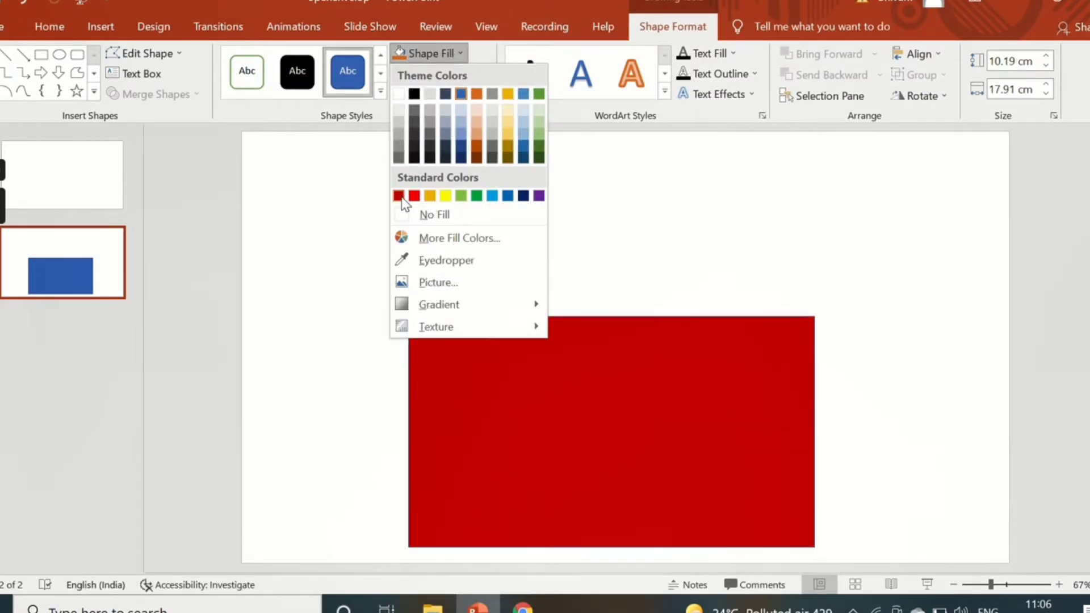
Step: Fill the rectangle solid red, then apply a dark red gradient variation
{"action": "left_click", "coordinate": [414, 196]}
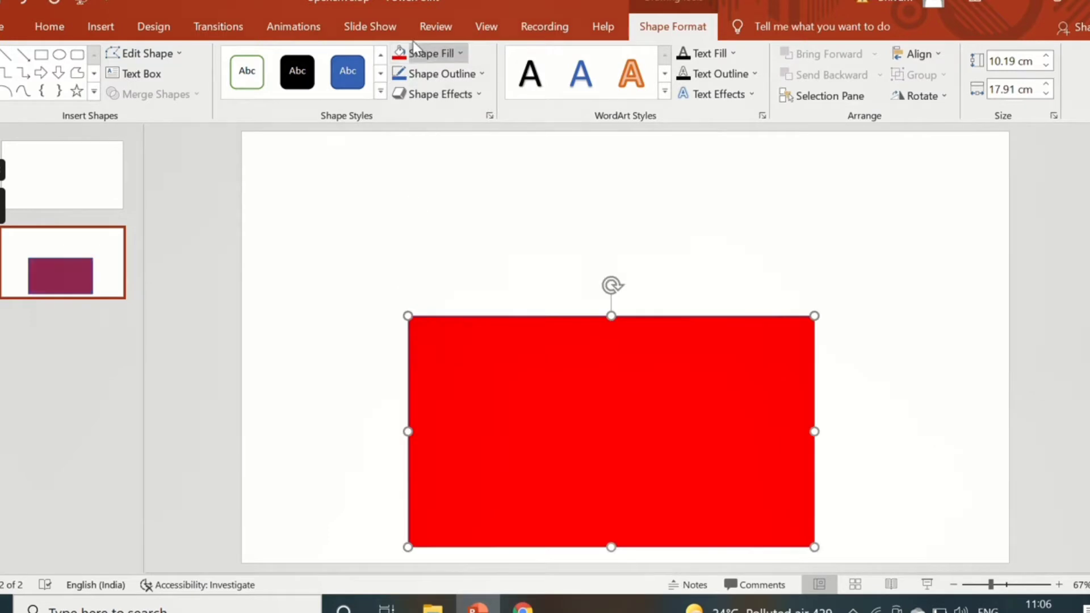
{"action": "left_click", "coordinate": [427, 51]}
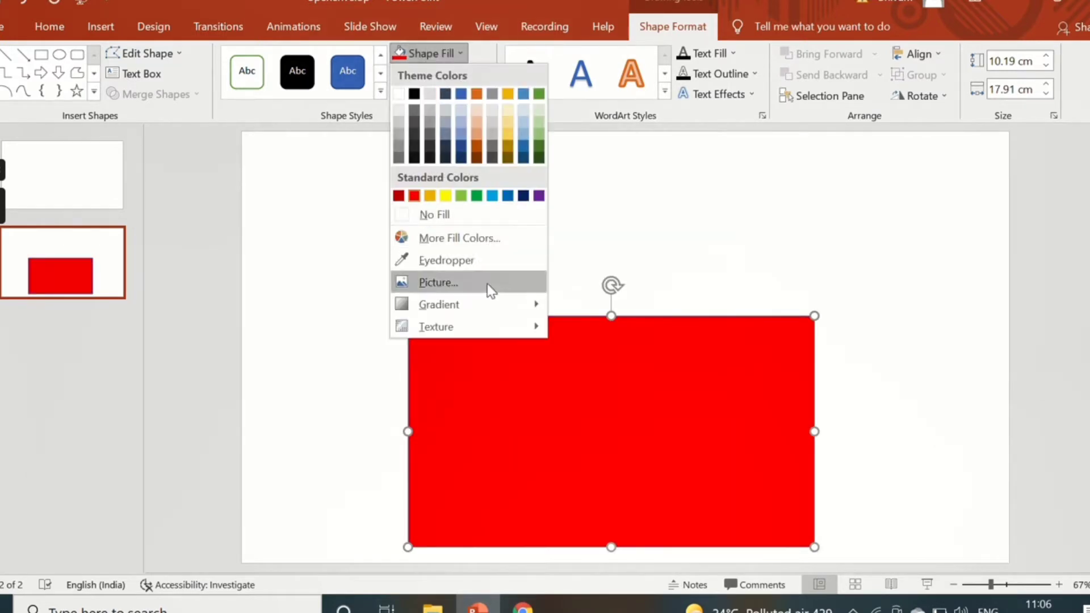
{"action": "mouse_move", "coordinate": [438, 305]}
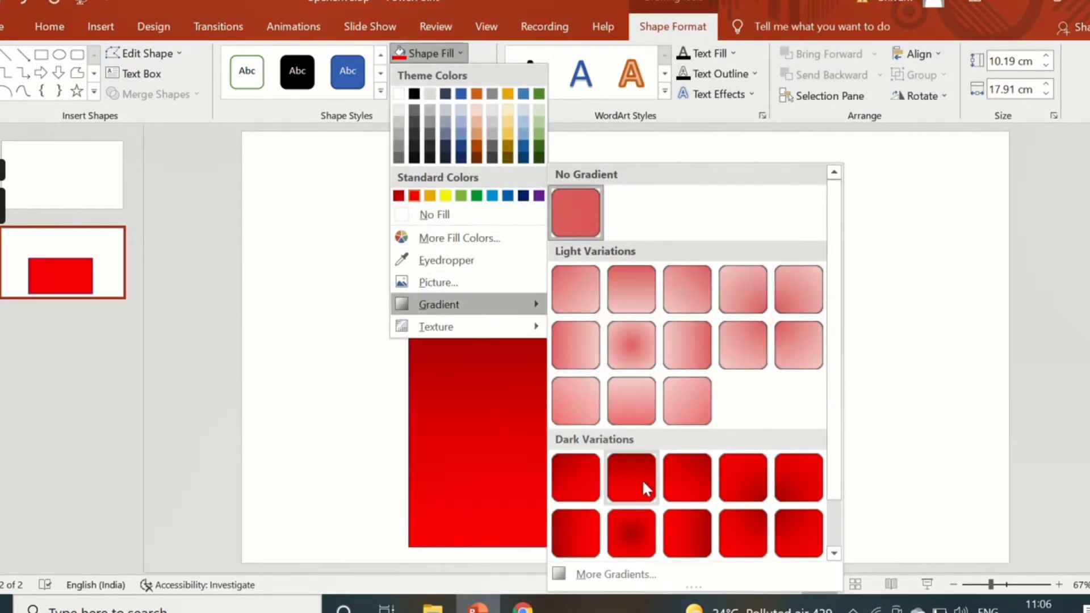
{"action": "left_click", "coordinate": [642, 479]}
{"action": "left_click", "coordinate": [907, 359]}
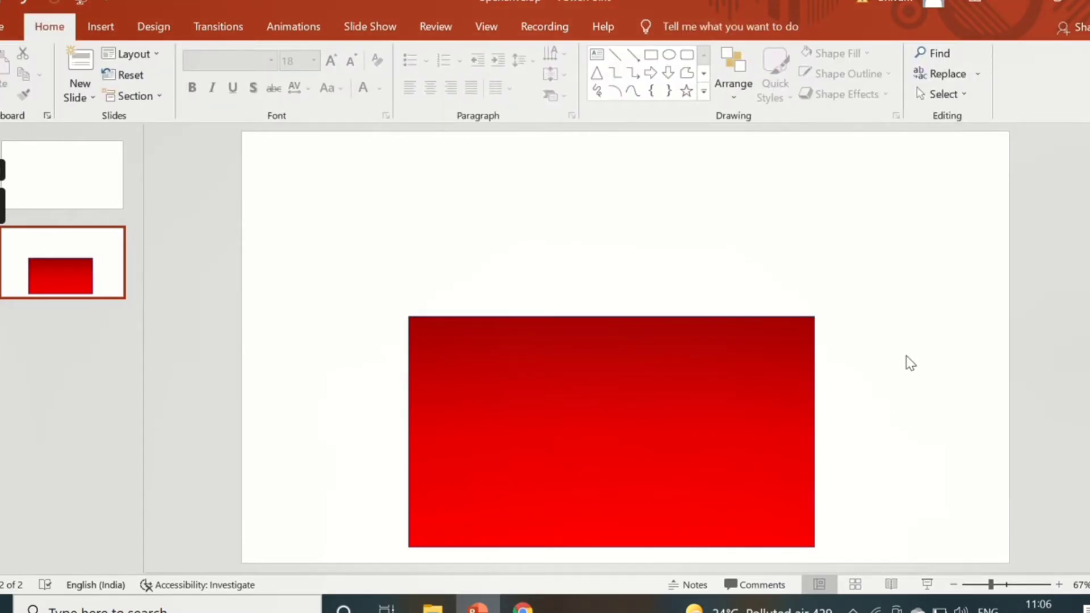
Step: Duplicate the red rectangle with Ctrl+D, shrink the copy and centre it inside the original
{"action": "left_click", "coordinate": [672, 409]}
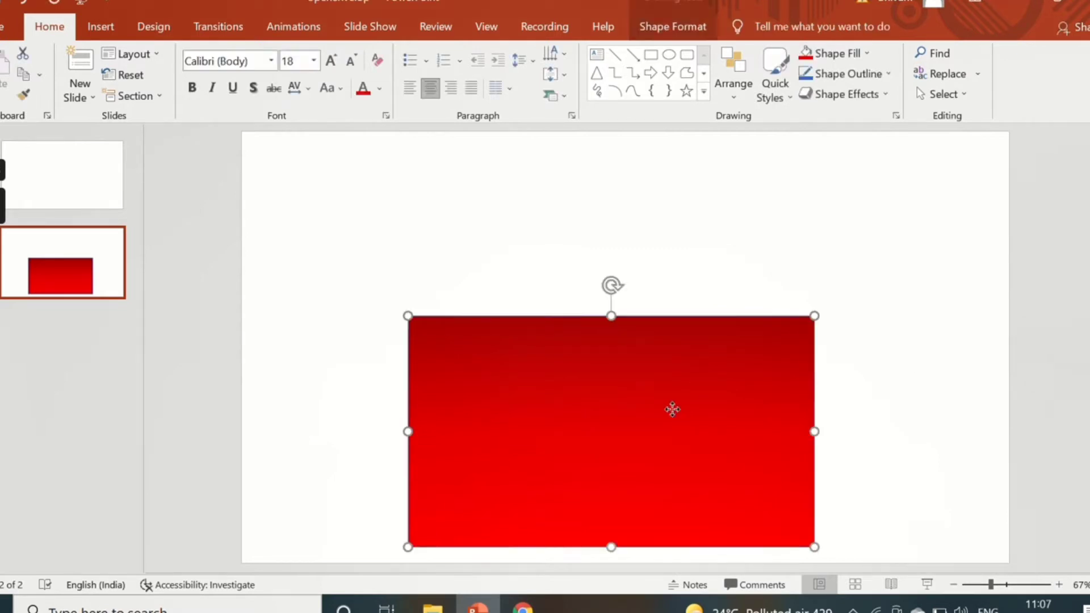
{"action": "key", "text": "ctrl+d"}
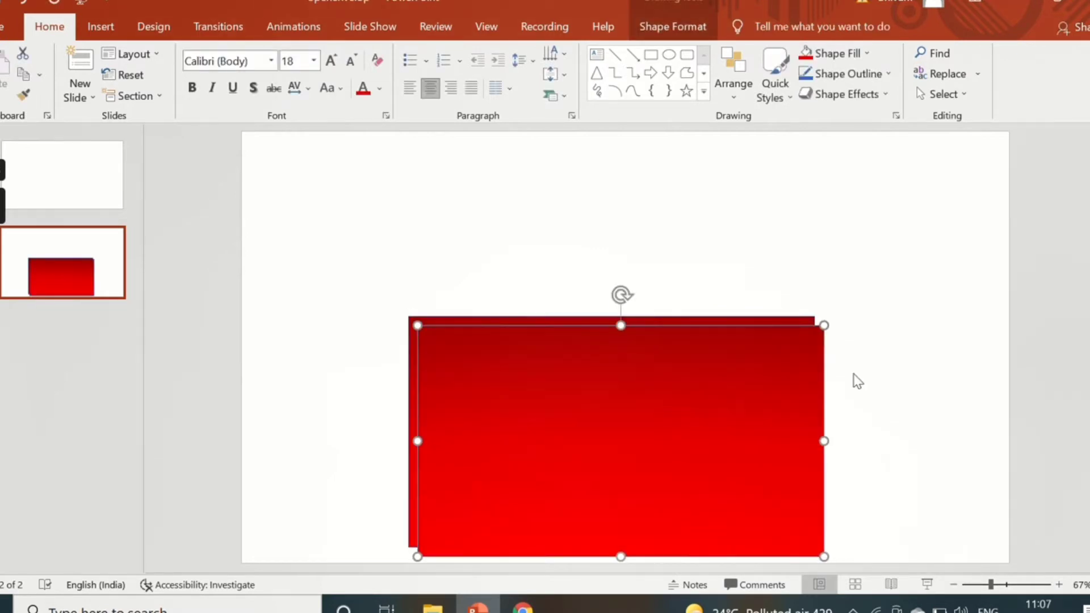
{"action": "left_click_drag", "start_coordinate": [733, 397], "coordinate": [729, 388]}
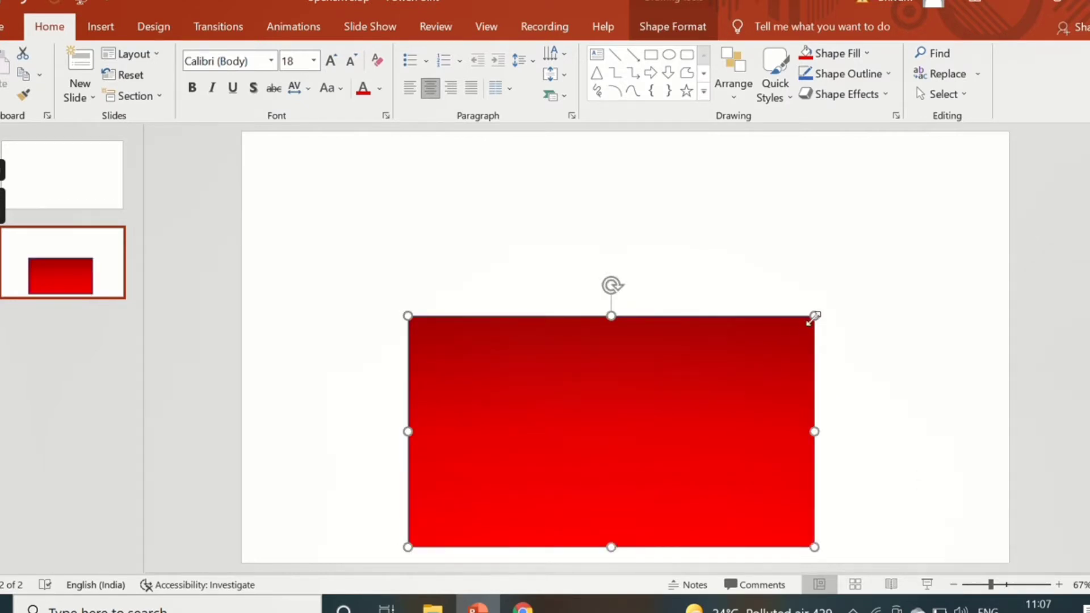
{"action": "left_click_drag", "start_coordinate": [814, 316], "coordinate": [792, 339]}
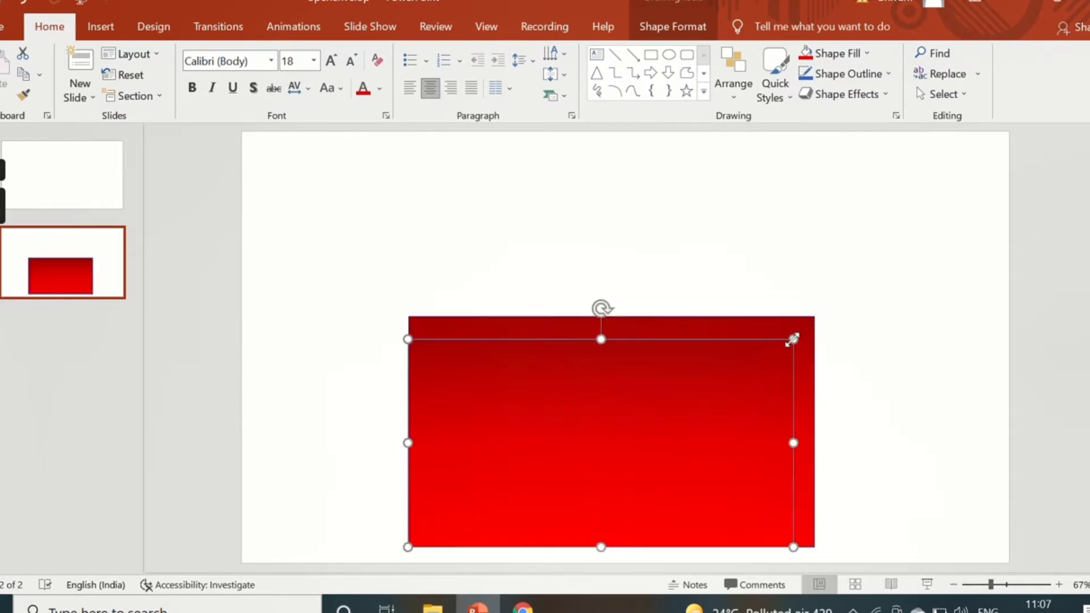
{"action": "left_click_drag", "start_coordinate": [716, 398], "coordinate": [725, 390]}
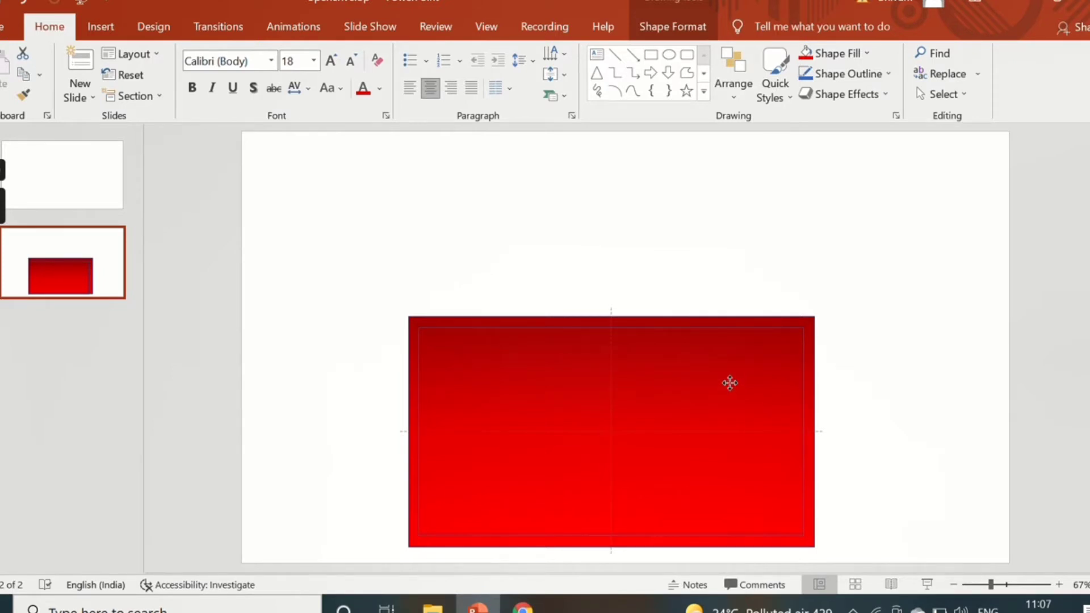
{"action": "left_click_drag", "start_coordinate": [730, 383], "coordinate": [726, 381]}
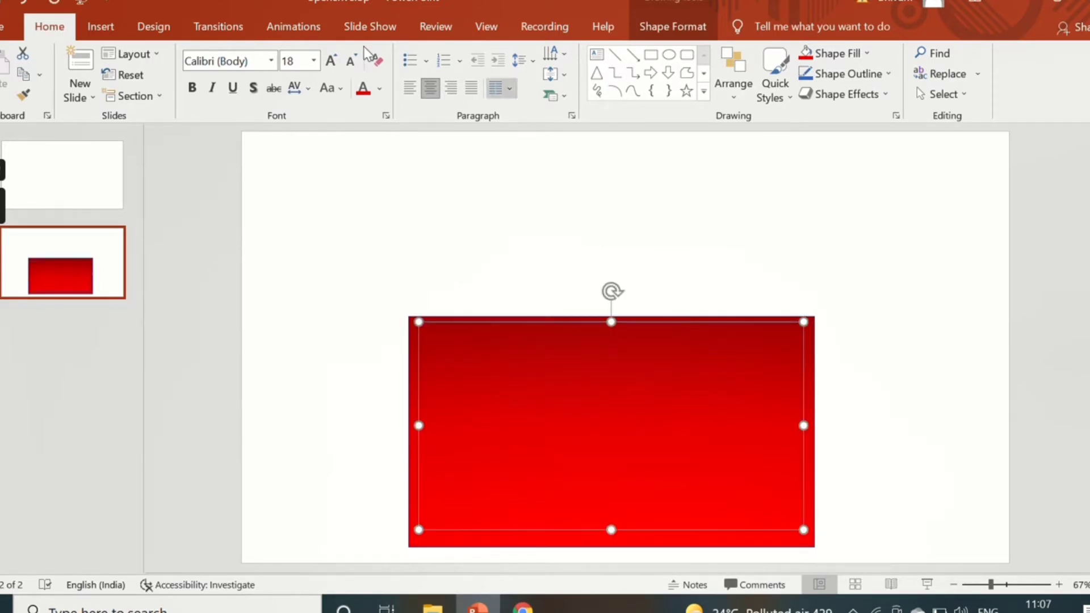
Step: Give the inner rectangle the first white outlined shape style
{"action": "left_click", "coordinate": [670, 22]}
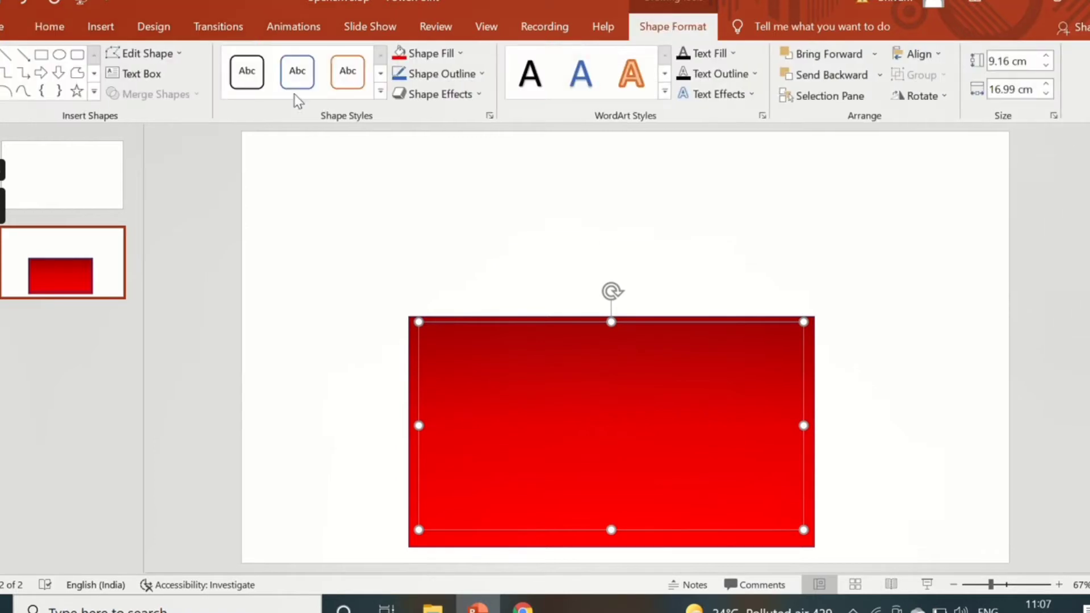
{"action": "left_click", "coordinate": [247, 71]}
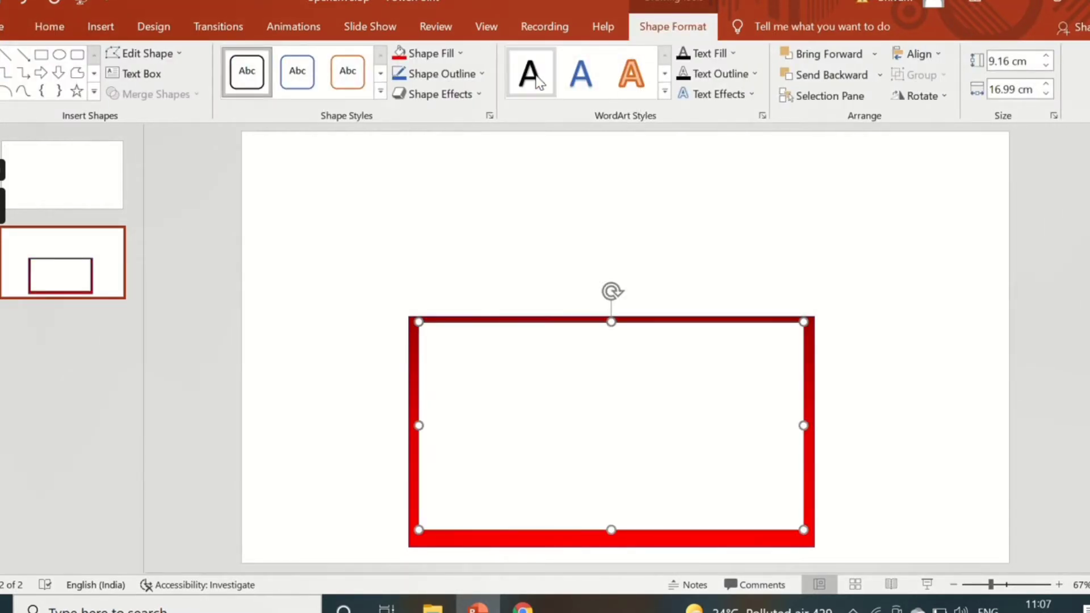
{"action": "type", "text": "sdsada"}
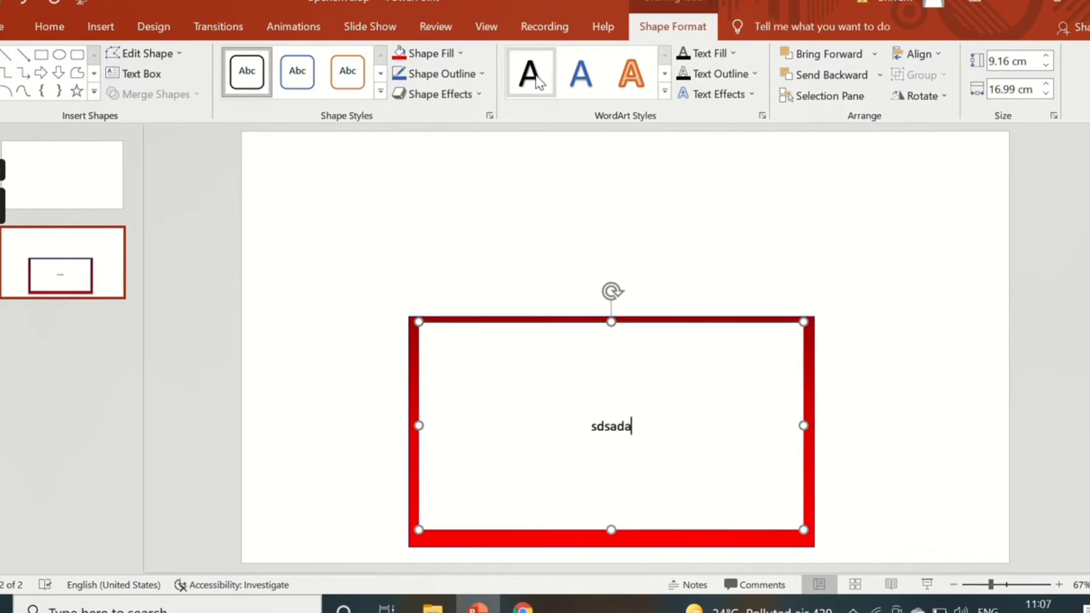
{"action": "key", "text": "BackSpace"}
{"action": "key", "text": "BackSpace"}
{"action": "key", "text": "BackSpace"}
{"action": "key", "text": "BackSpace"}
{"action": "key", "text": "BackSpace"}
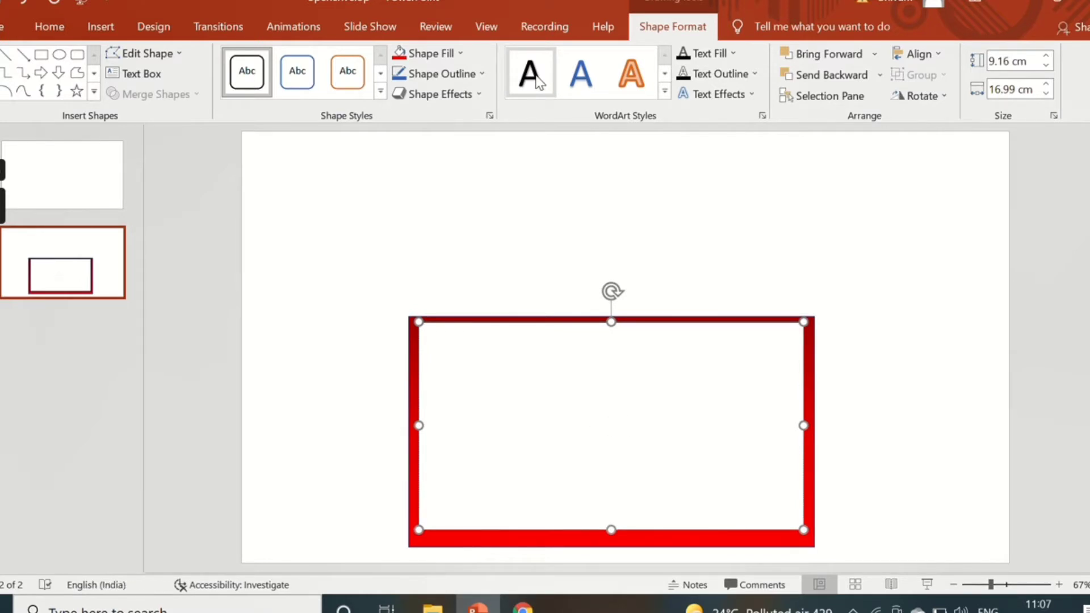
Step: Type 'Apna MSOFFICE', 'Youtube Channel', 'Wish you a' and 'HAPPY DIWALI' on separate lines
{"action": "type", "text": "Ap"}
{"action": "type", "text": "na MS"}
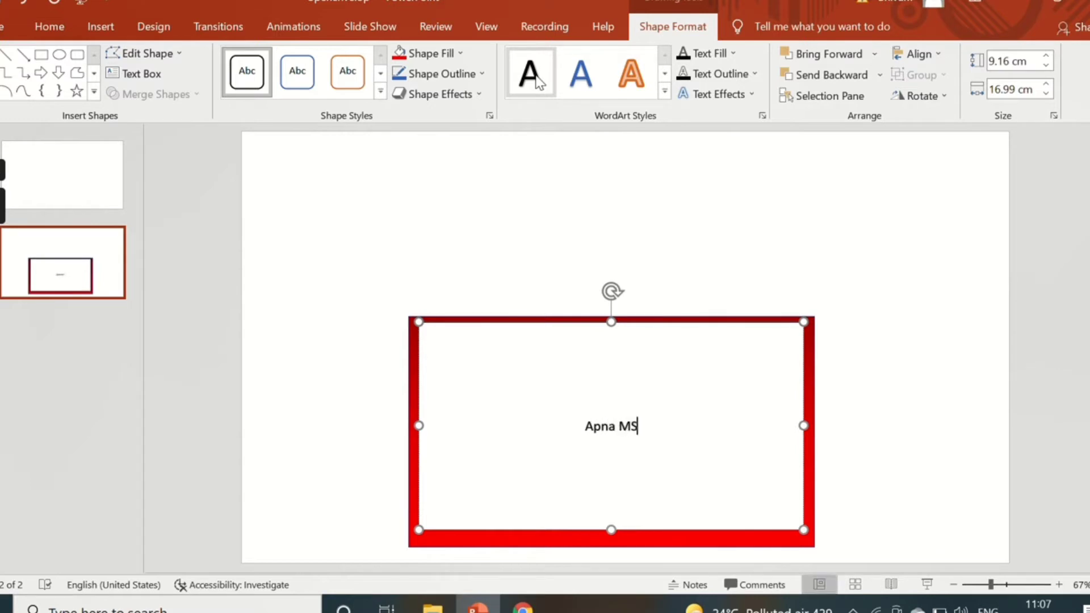
{"action": "type", "text": "OFF"}
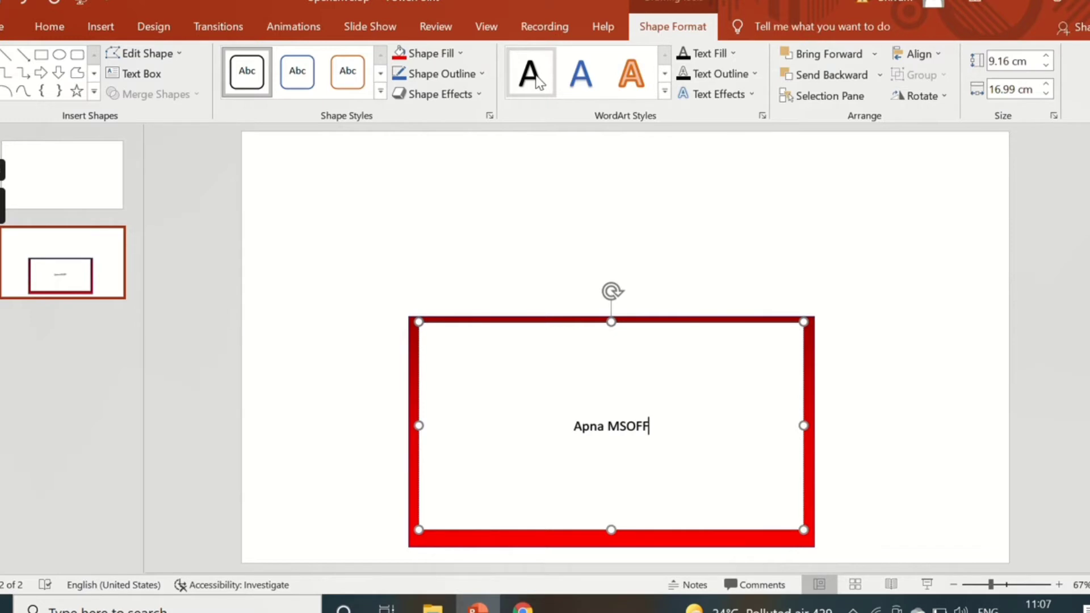
{"action": "type", "text": "IC"}
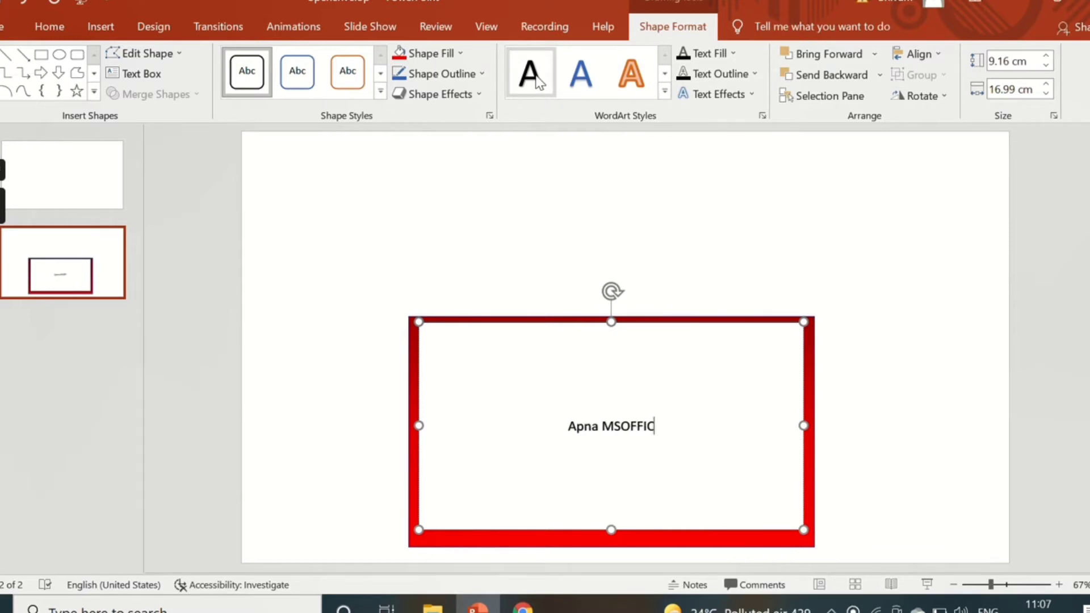
{"action": "type", "text": "E"}
{"action": "key", "text": "Return"}
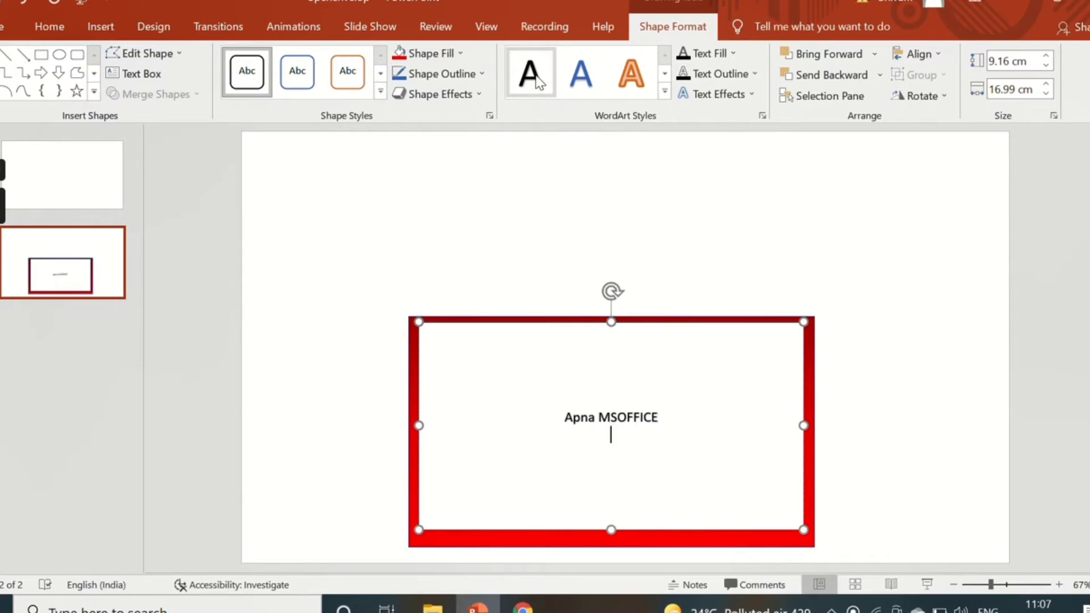
{"action": "type", "text": "Yo"}
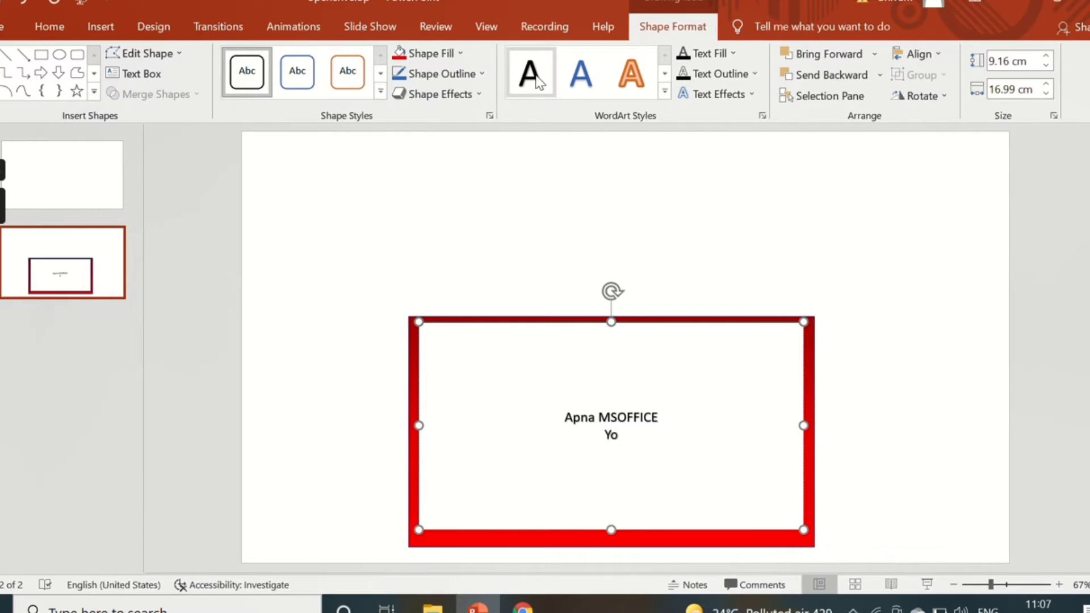
{"action": "type", "text": "utube "}
{"action": "type", "text": "Cha"}
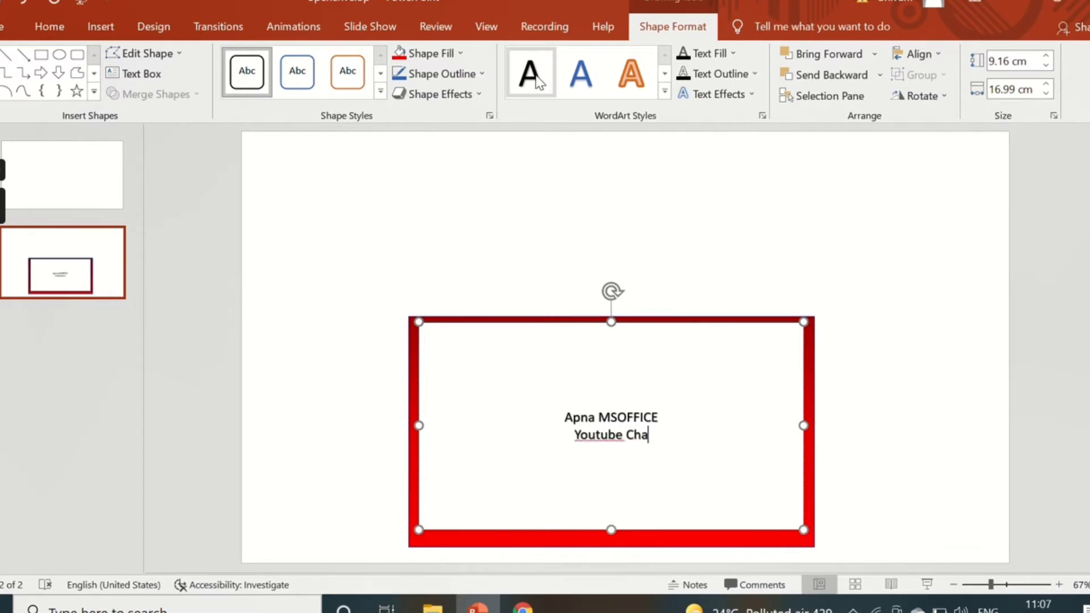
{"action": "type", "text": "nnel"}
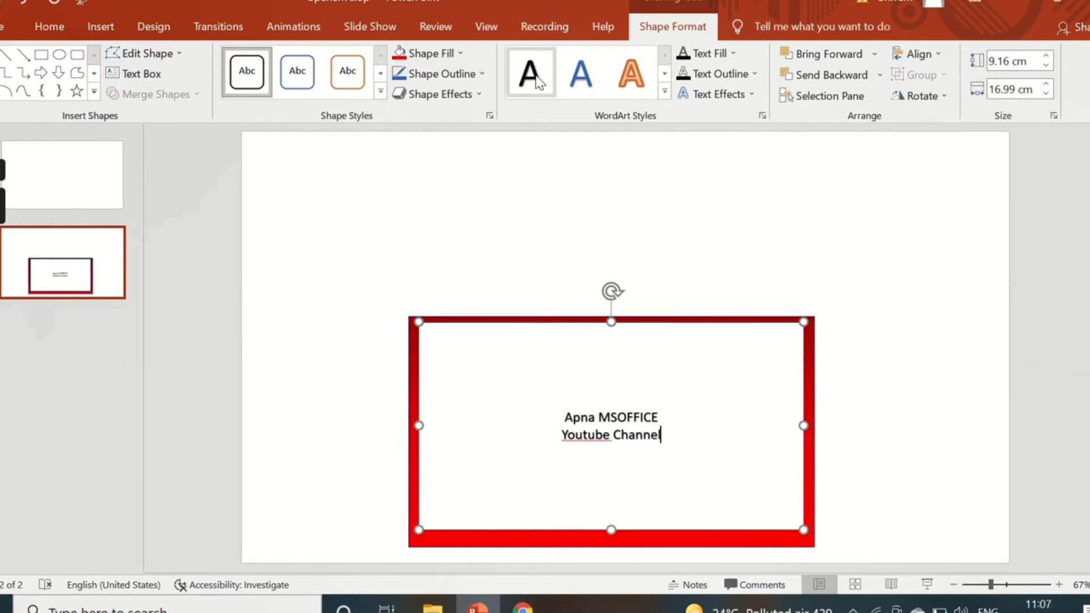
{"action": "key", "text": "Return"}
{"action": "key", "text": "Return"}
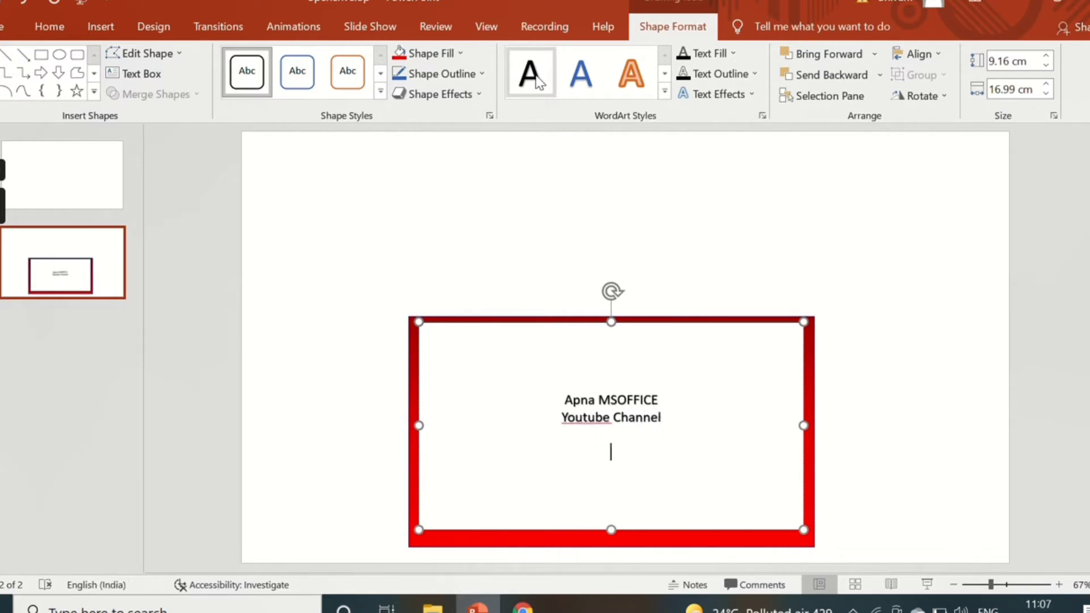
{"action": "type", "text": "Wish"}
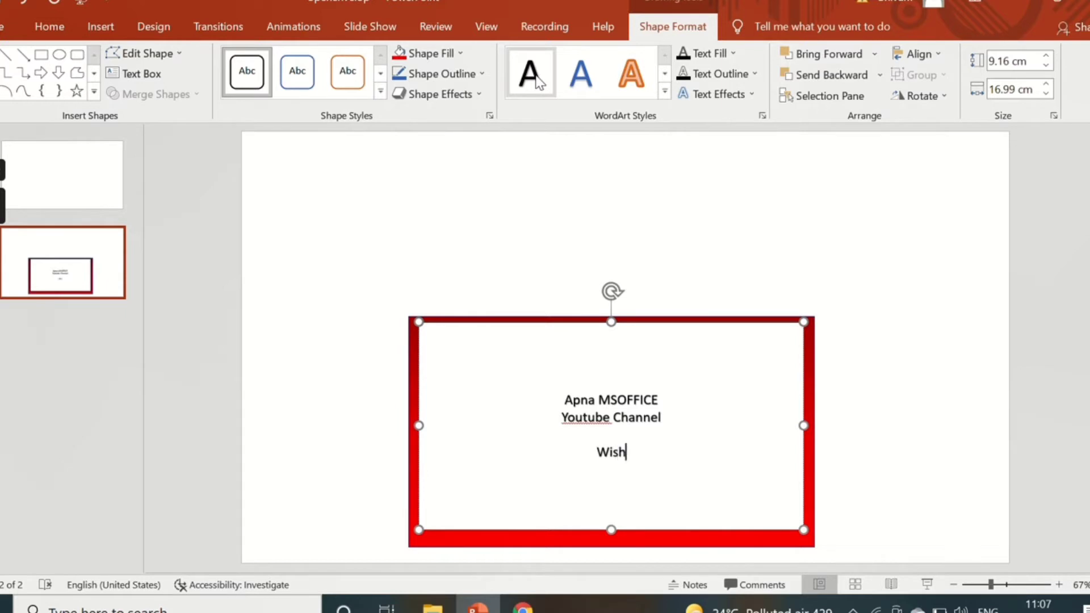
{"action": "type", "text": " you "}
{"action": "type", "text": "a"}
{"action": "key", "text": "Return"}
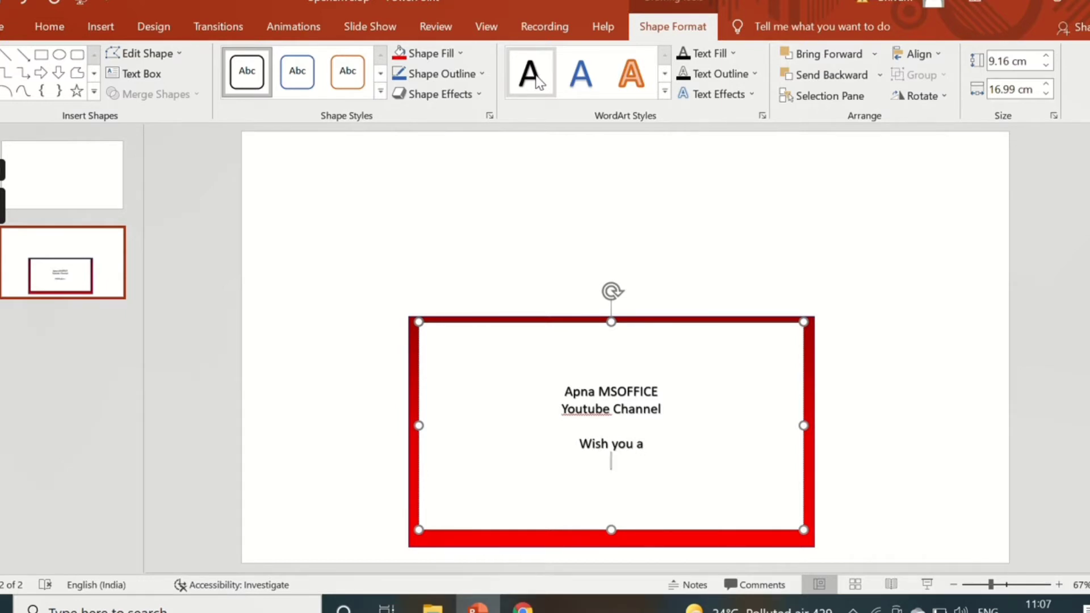
{"action": "type", "text": "HAPP"}
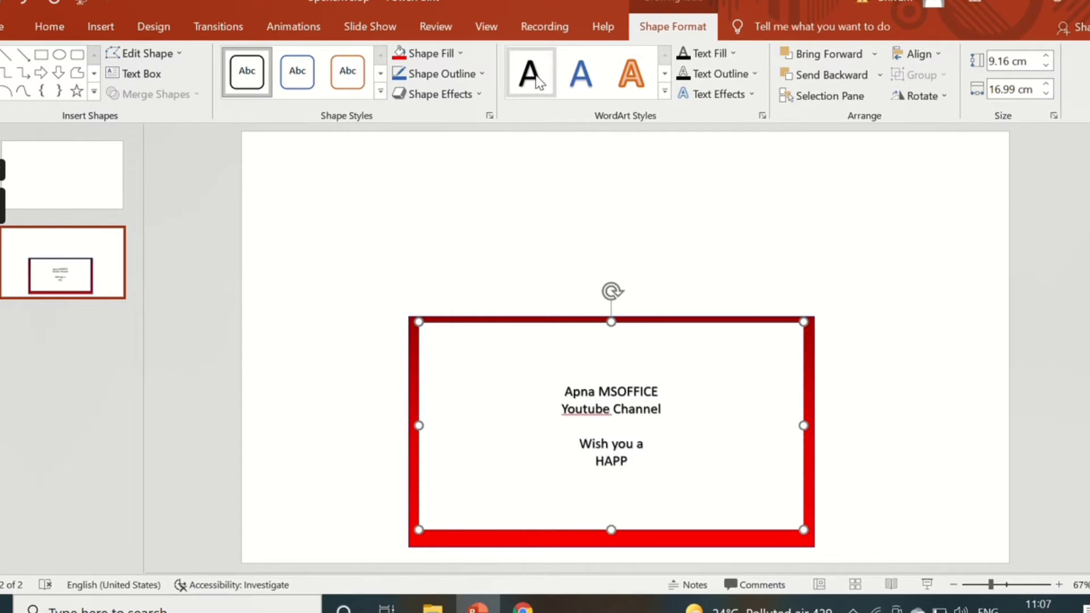
{"action": "type", "text": "Y DIWAL"}
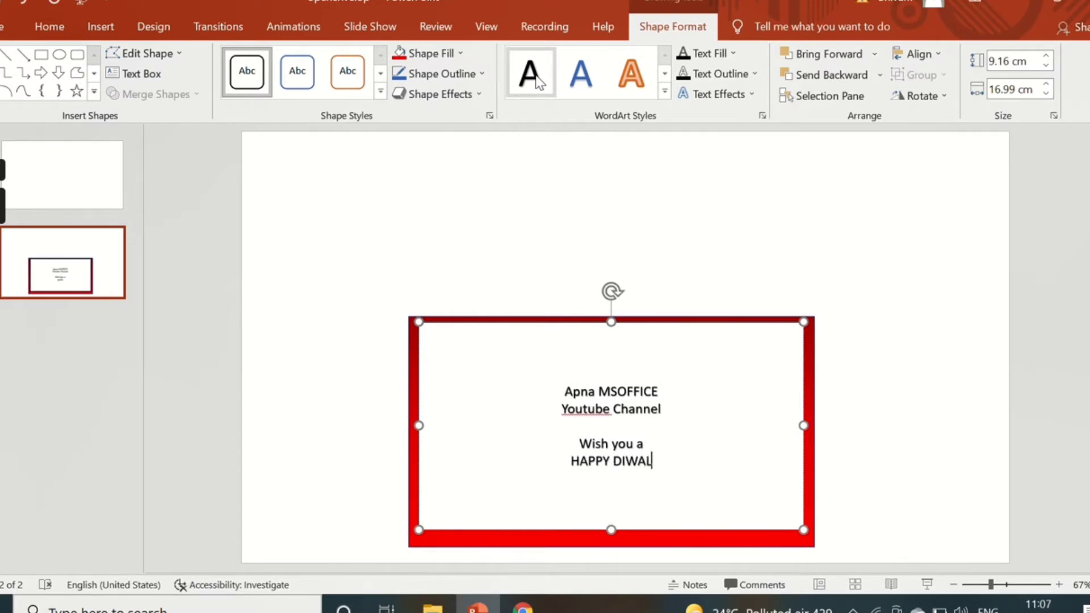
{"action": "type", "text": "I"}
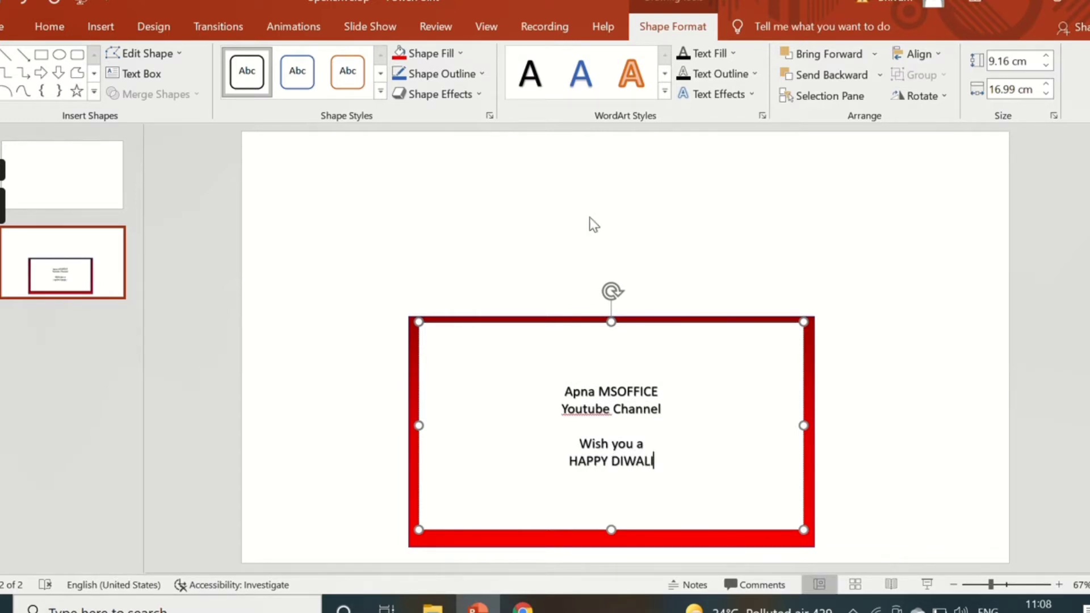
Step: Apply the WordArt style Fill: White; Outline: Orange, Accent color 2; Hard Shadow to all greeting text
{"action": "key", "text": "ctrl+a"}
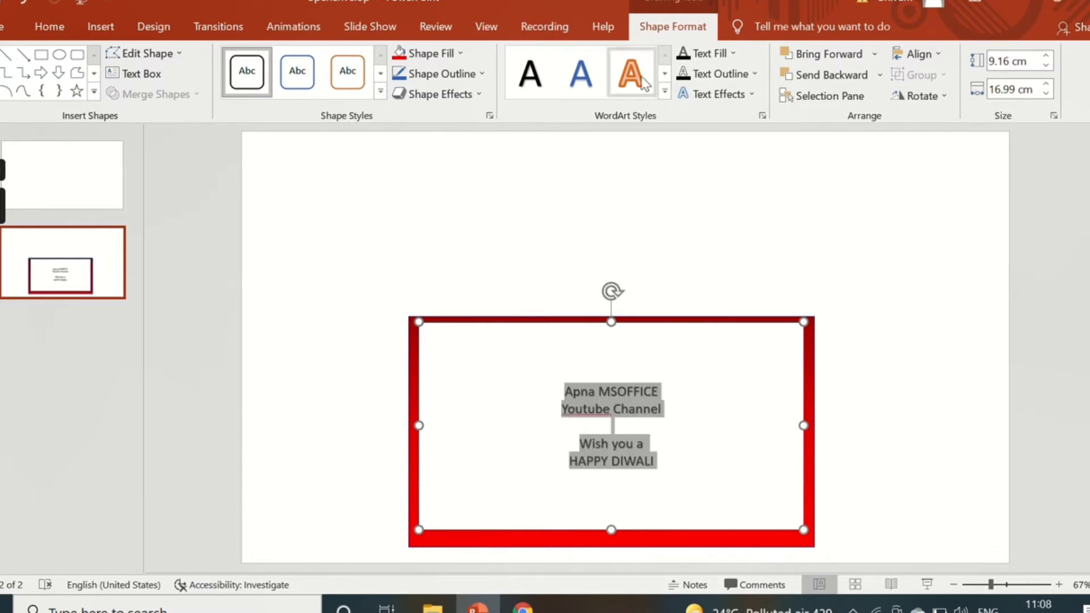
{"action": "left_click", "coordinate": [663, 91]}
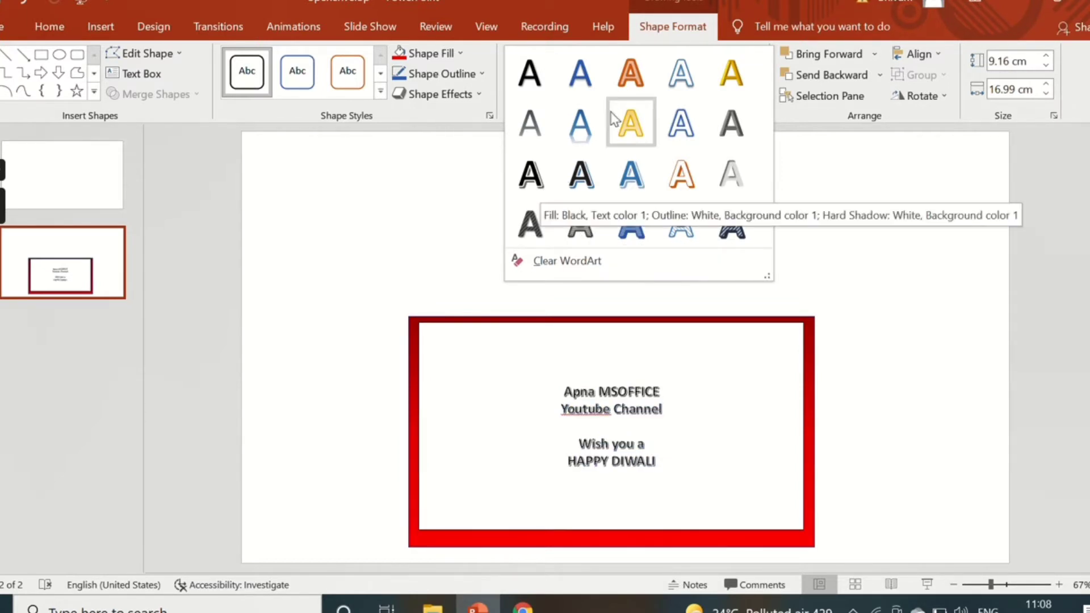
{"action": "left_click", "coordinate": [698, 186]}
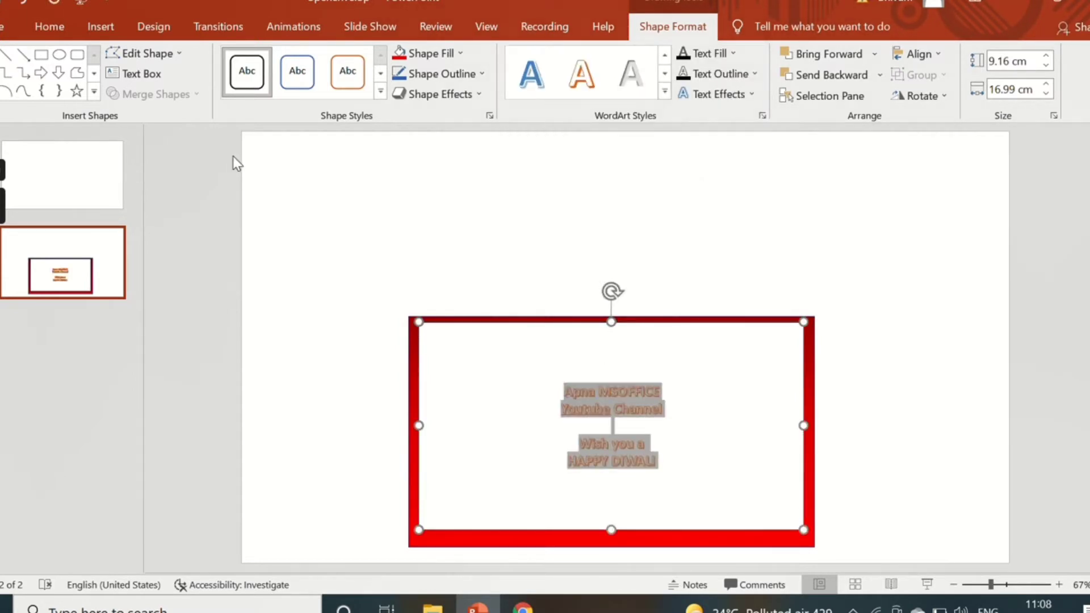
{"action": "left_click", "coordinate": [61, 25]}
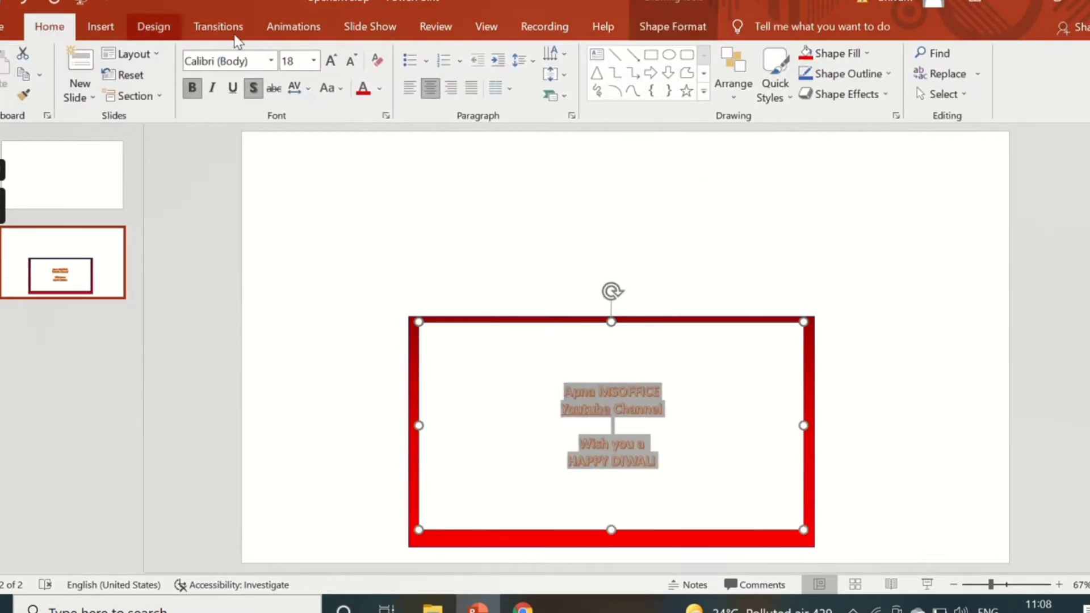
Step: Raise the greeting text to 32 pt, keep the Calibri font, and colour it black
{"action": "left_click", "coordinate": [331, 61]}
{"action": "left_click", "coordinate": [331, 60]}
{"action": "left_click", "coordinate": [331, 60]}
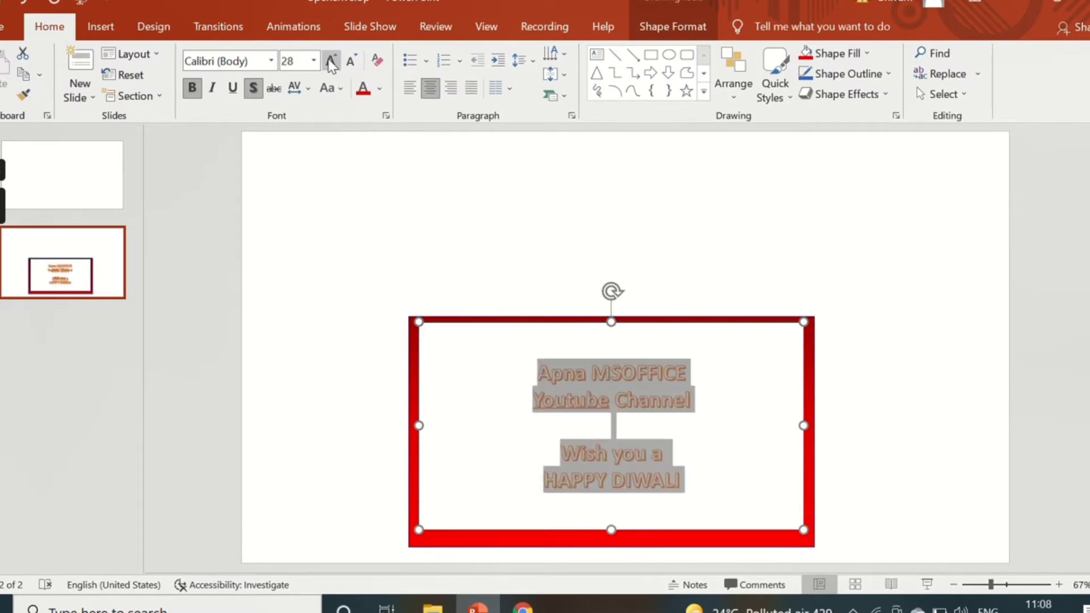
{"action": "left_click", "coordinate": [331, 60]}
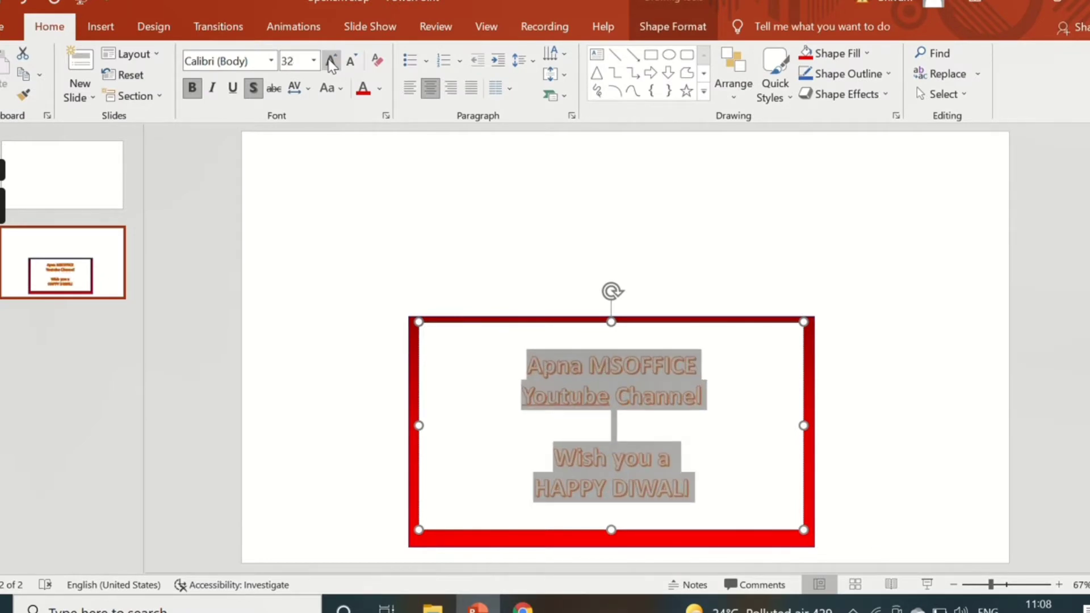
{"action": "left_click", "coordinate": [269, 61]}
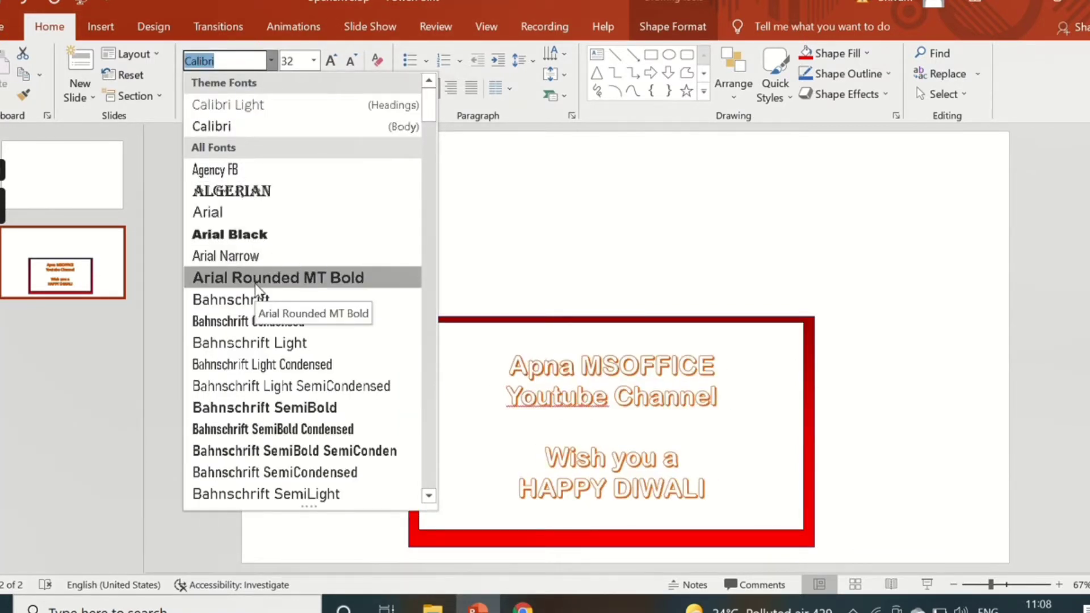
{"action": "left_click", "coordinate": [472, 229]}
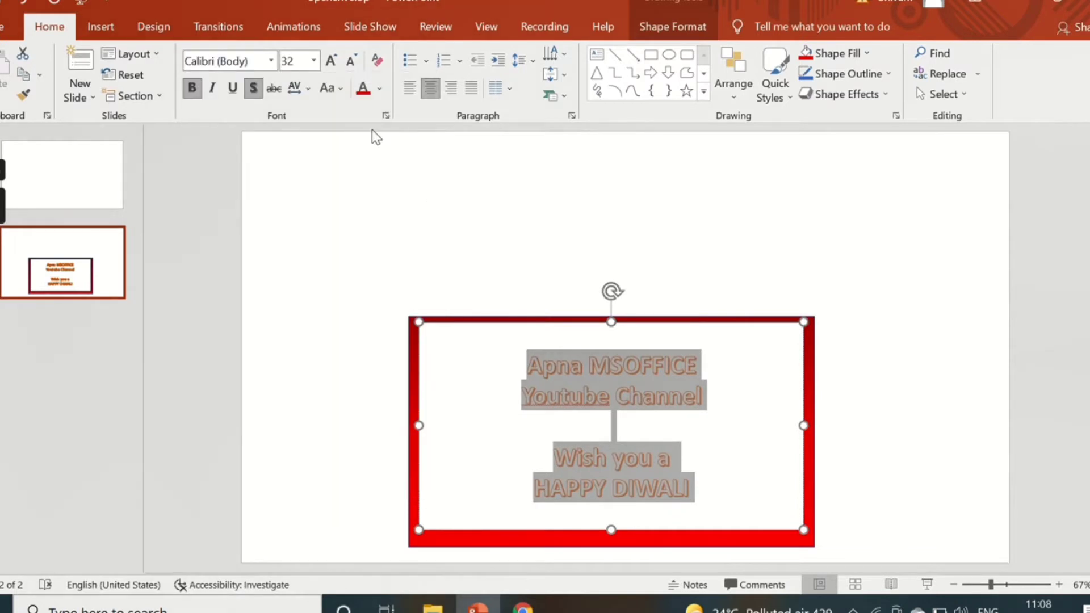
{"action": "left_click", "coordinate": [380, 89]}
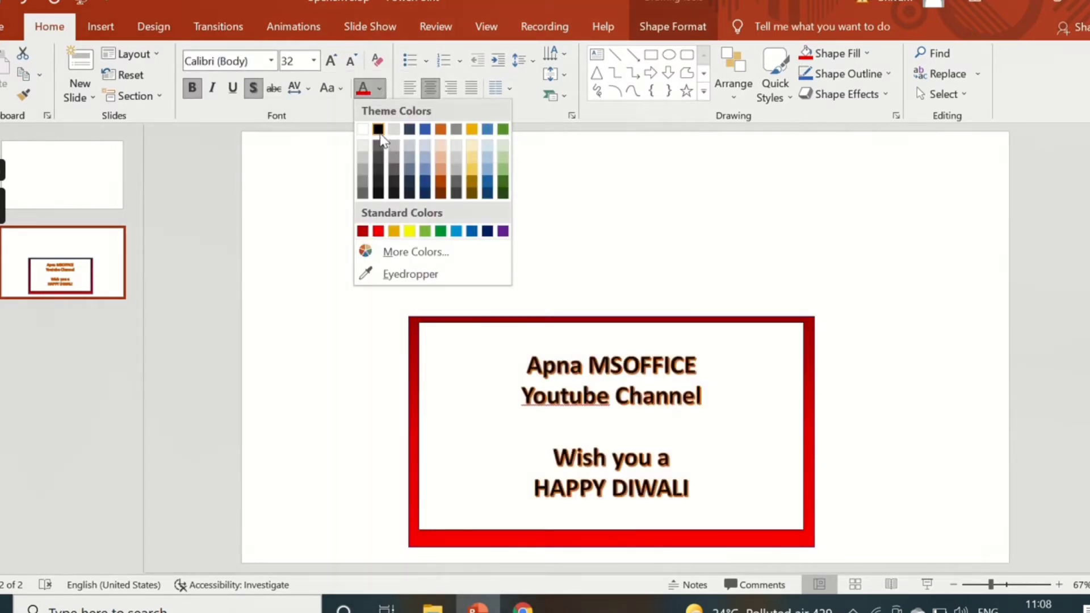
{"action": "left_click", "coordinate": [379, 132]}
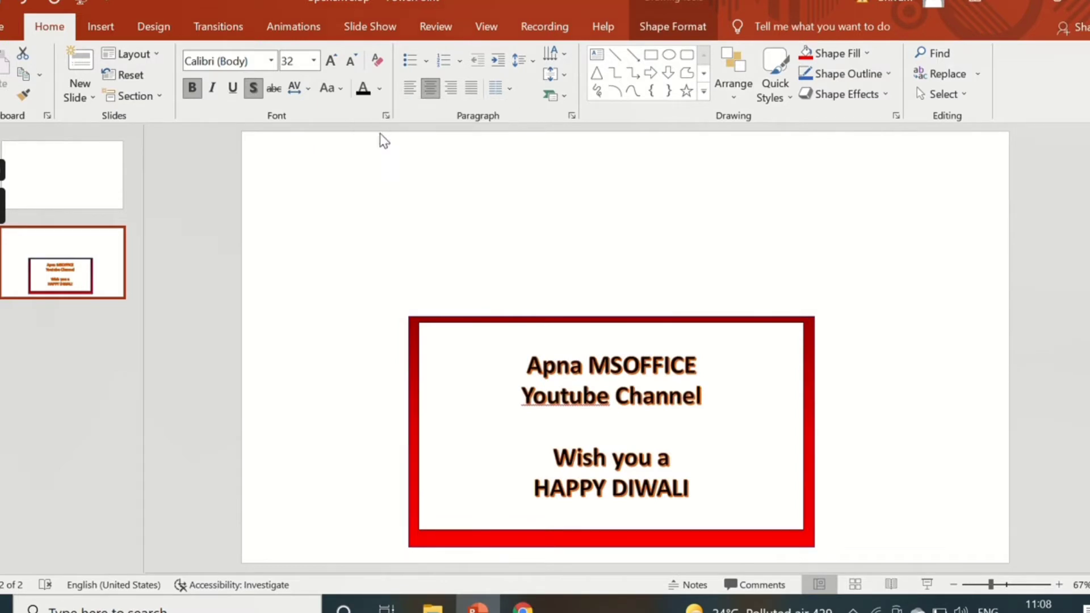
Step: Delete the blank line before 'Wish you a' in the greeting
{"action": "left_click", "coordinate": [873, 353]}
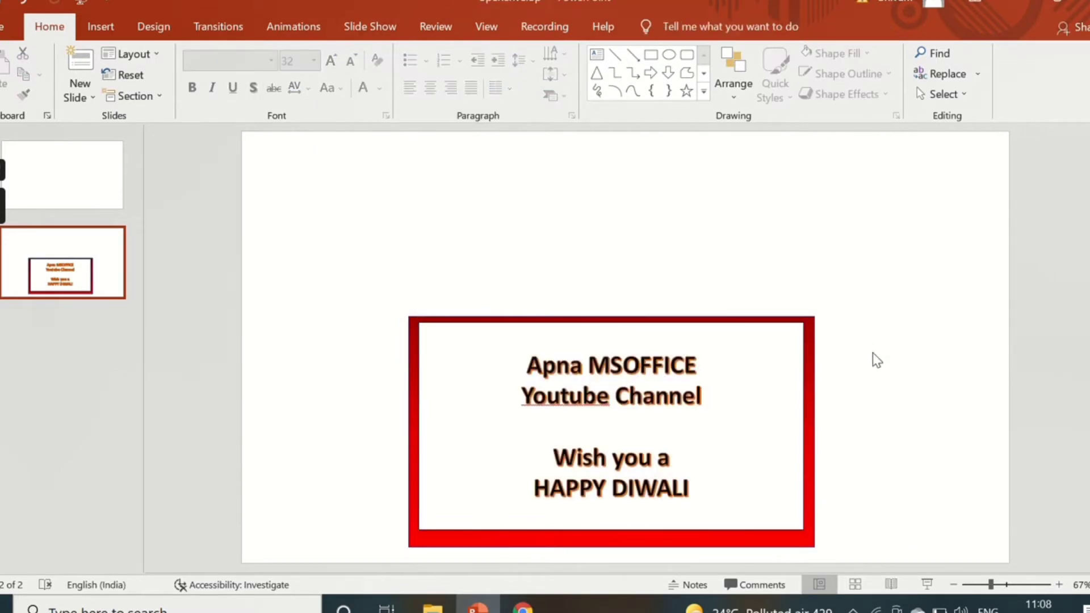
{"action": "left_click", "coordinate": [609, 431]}
{"action": "key", "text": "Delete"}
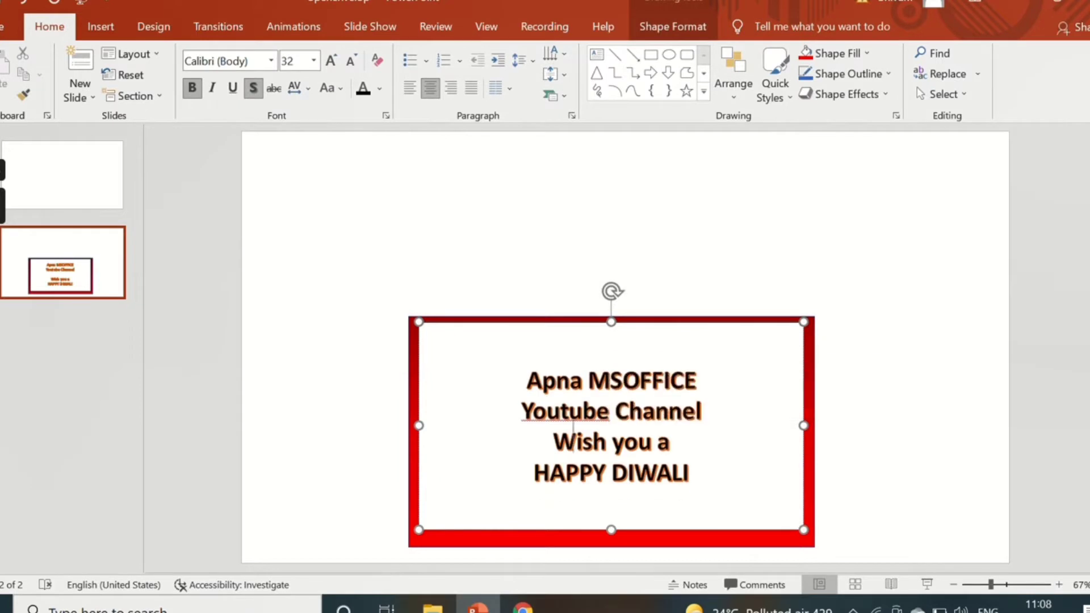
{"action": "left_click", "coordinate": [912, 438]}
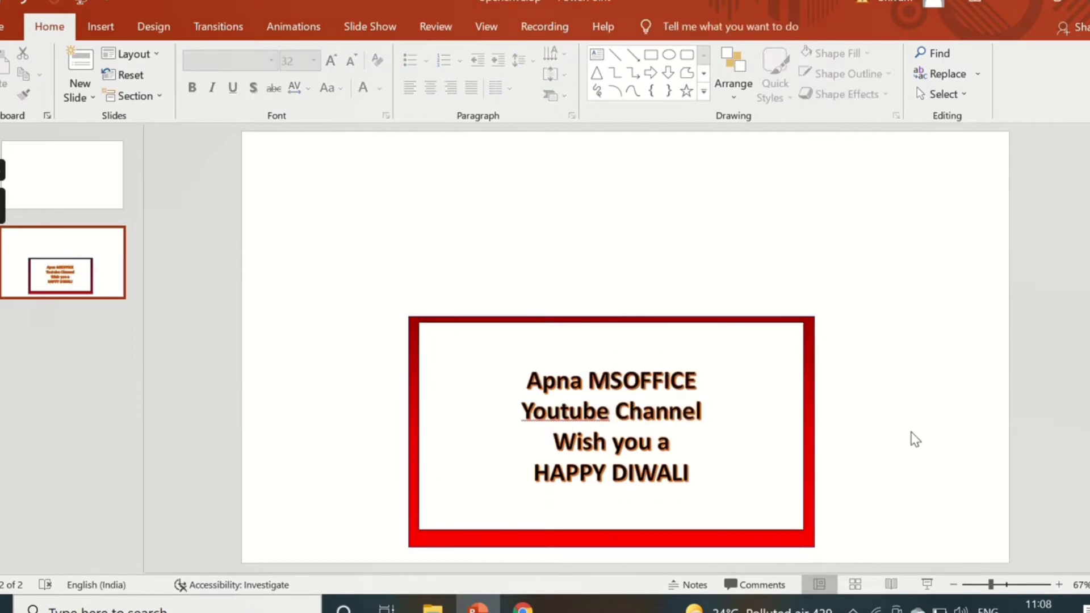
Step: Move the greeting text box up and to the left
{"action": "left_click", "coordinate": [611, 389]}
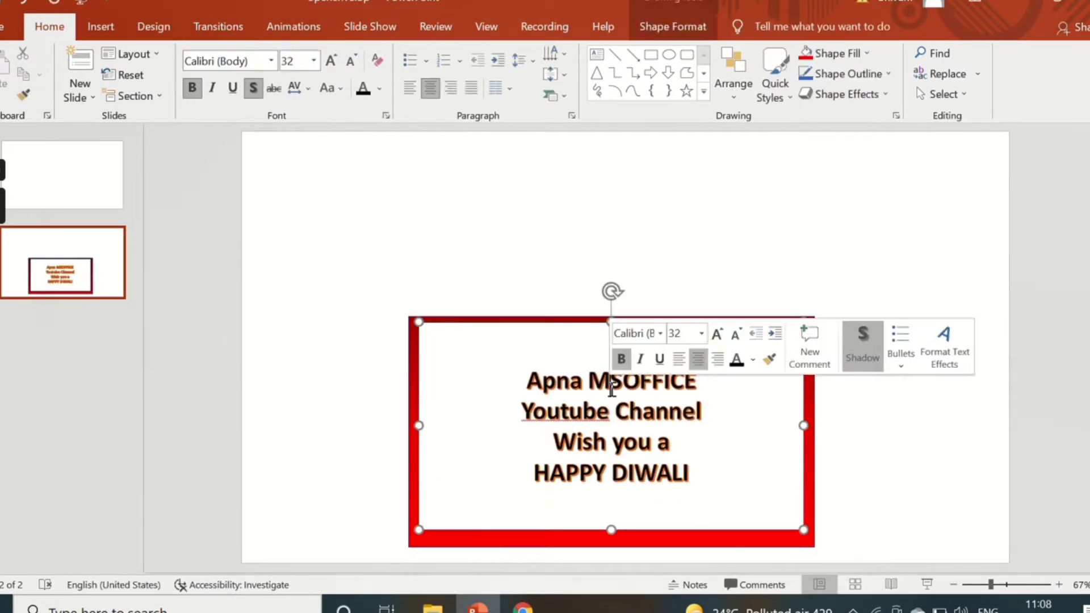
{"action": "left_click", "coordinate": [526, 382]}
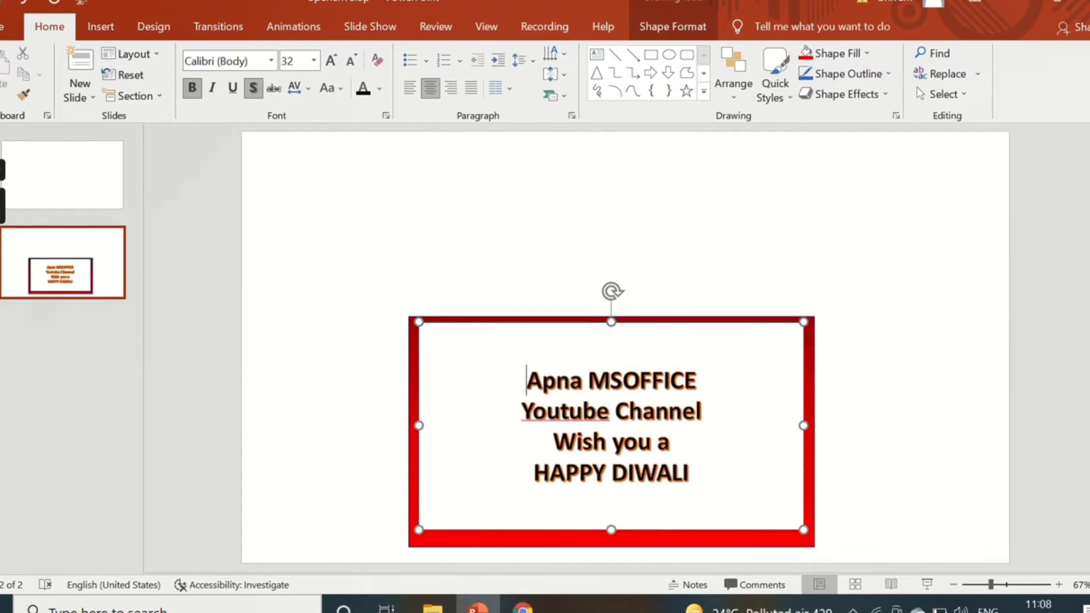
{"action": "left_click", "coordinate": [850, 464]}
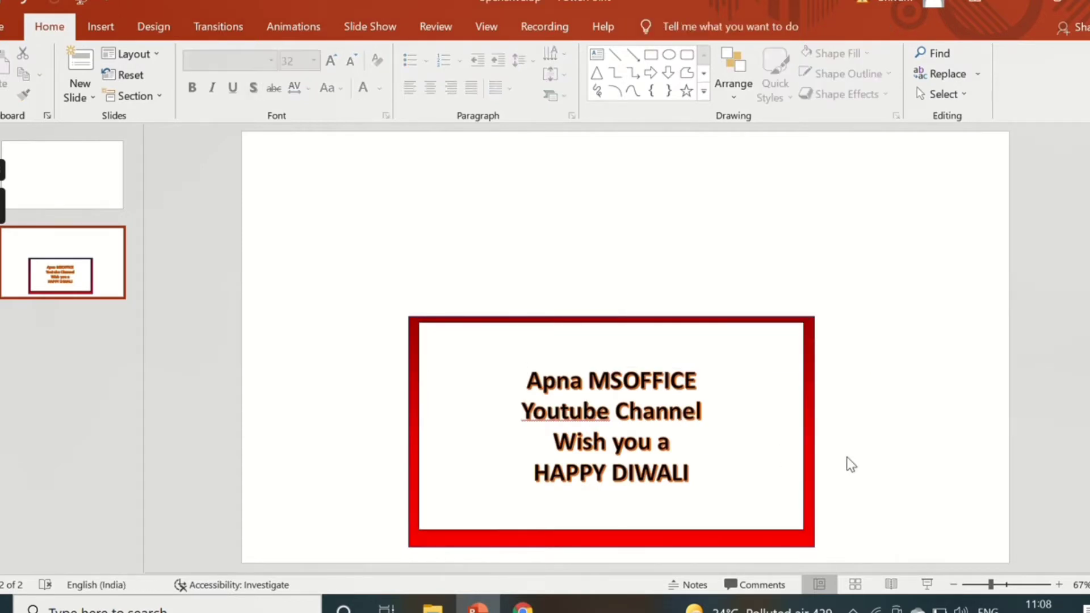
{"action": "left_click", "coordinate": [533, 362]}
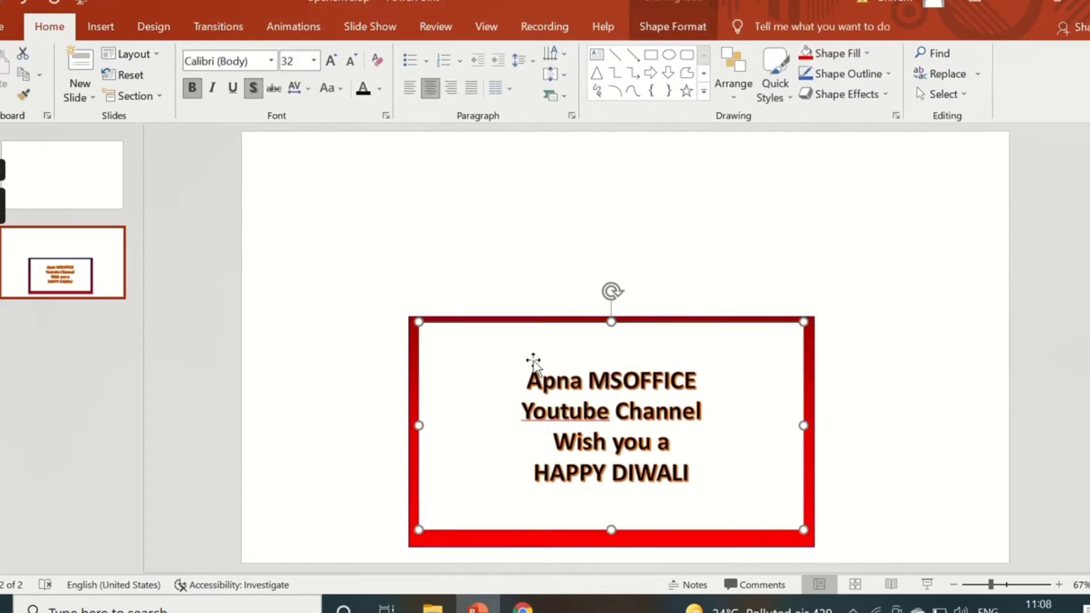
{"action": "left_click_drag", "start_coordinate": [533, 362], "coordinate": [520, 302]}
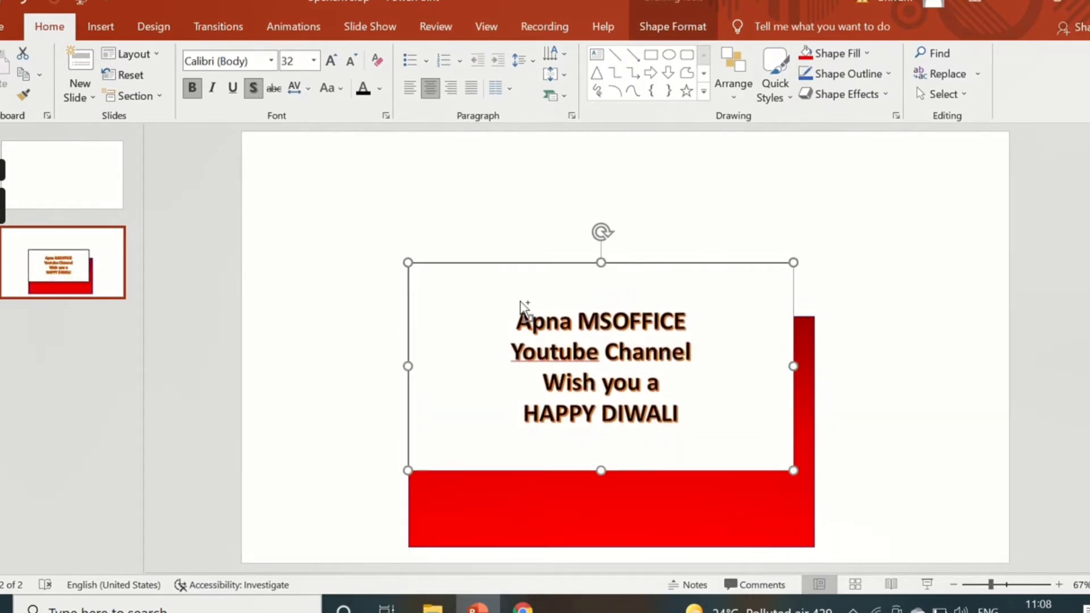
Step: Undo the text box move and pick the Isosceles Triangle shape from Insert > Shapes
{"action": "key", "text": "ctrl+z"}
{"action": "left_click", "coordinate": [100, 28]}
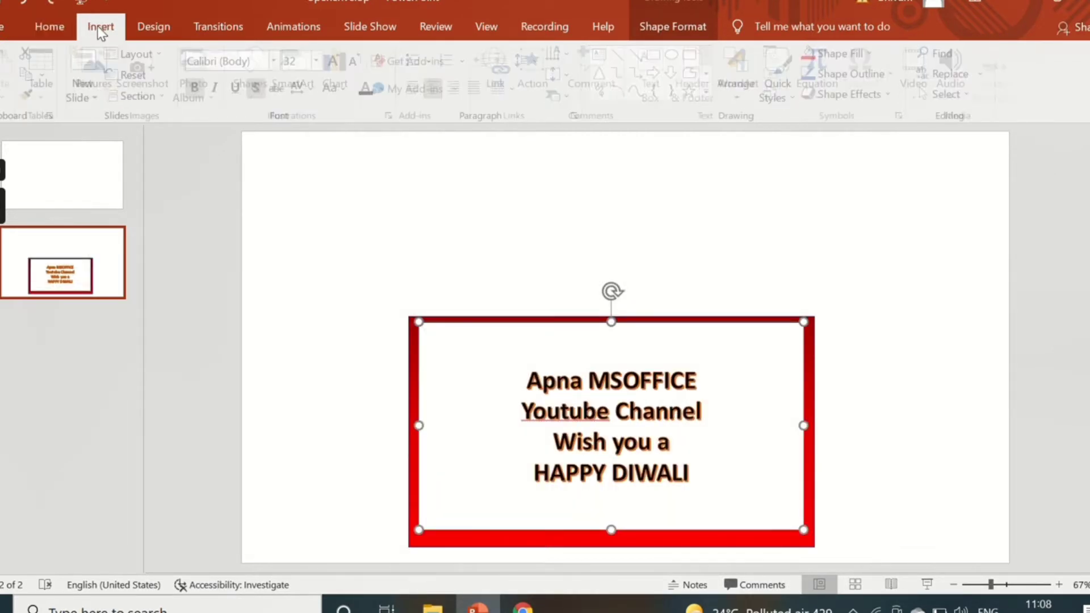
{"action": "left_click", "coordinate": [259, 90]}
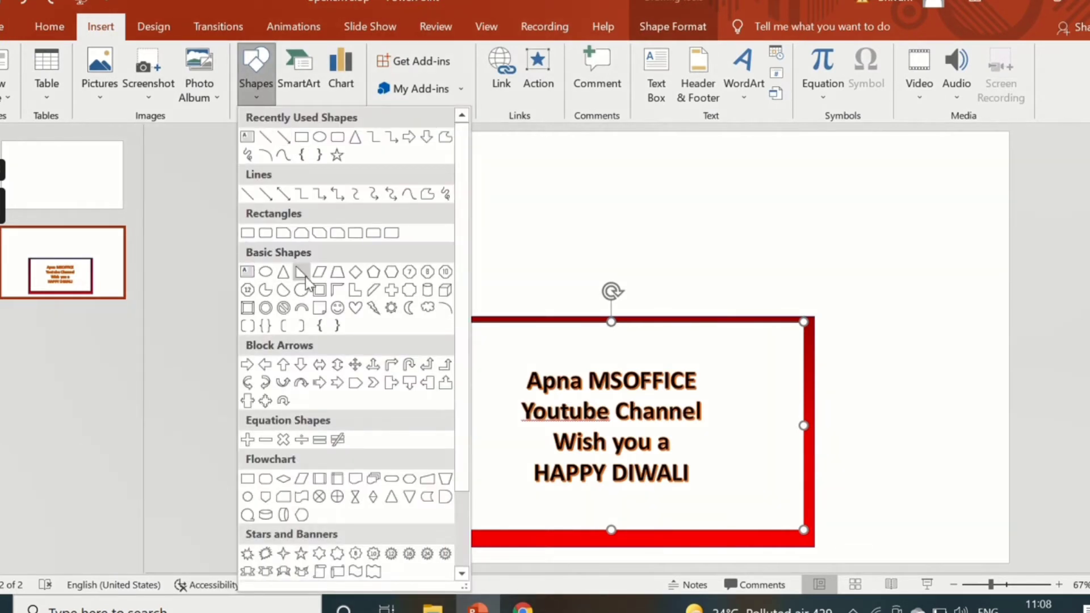
{"action": "left_click", "coordinate": [354, 138]}
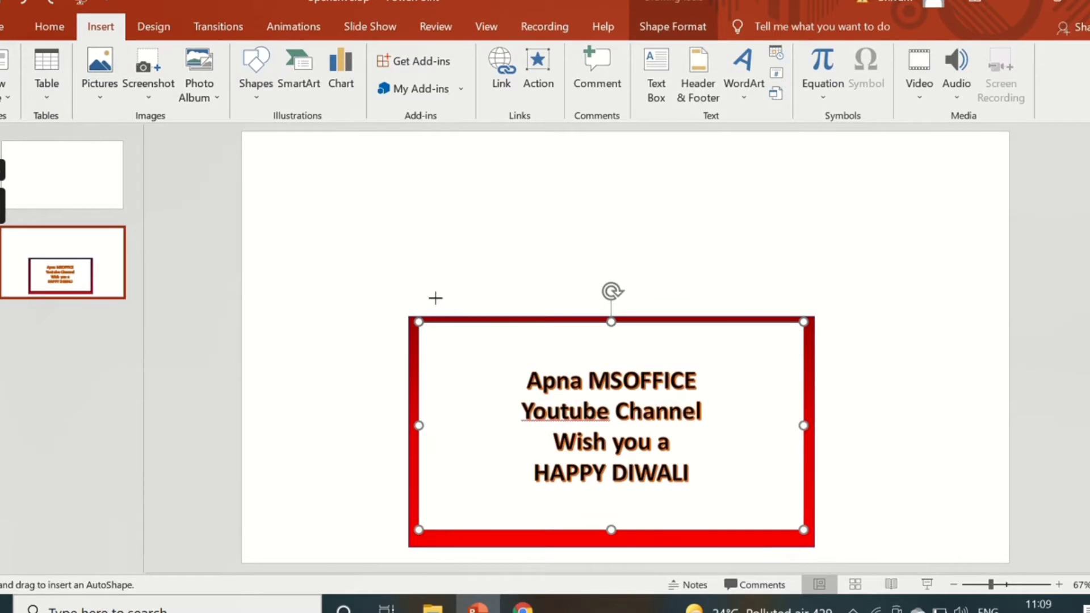
Step: Draw a triangle and resize it to 17.91 × 5.58 cm along the red frame's bottom
{"action": "mouse_move", "coordinate": [435, 299]}
{"action": "left_mouse_down"}
{"action": "mouse_move", "coordinate": [601, 443]}
{"action": "mouse_move", "coordinate": [572, 528]}
{"action": "mouse_move", "coordinate": [856, 525]}
{"action": "mouse_move", "coordinate": [814, 546]}
{"action": "left_mouse_up"}
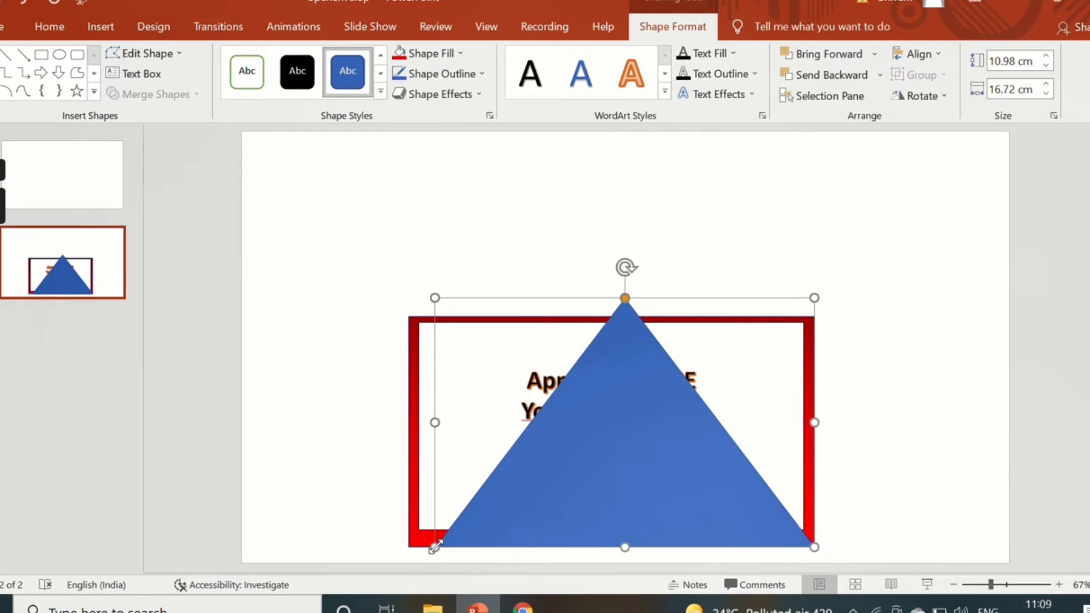
{"action": "left_click_drag", "start_coordinate": [435, 547], "coordinate": [407, 547]}
{"action": "left_click", "coordinate": [384, 535]}
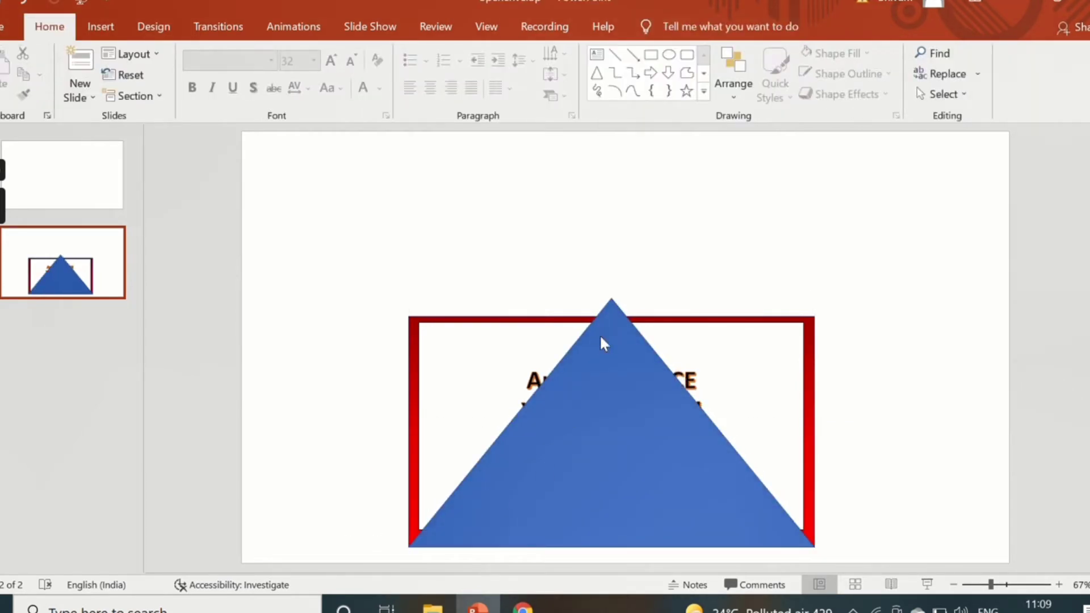
{"action": "left_click", "coordinate": [608, 363]}
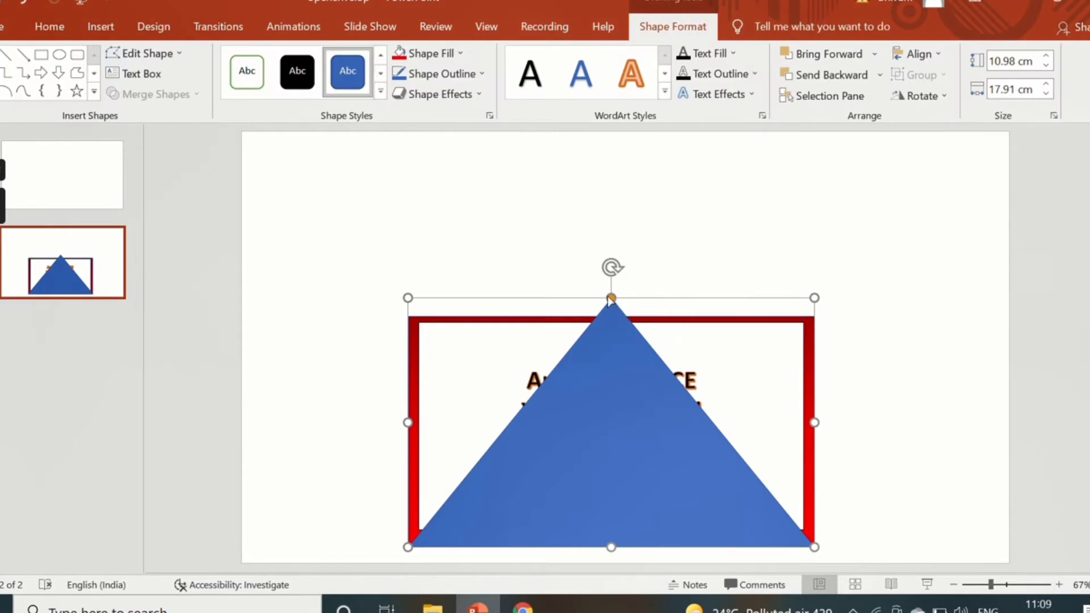
{"action": "left_click_drag", "start_coordinate": [608, 299], "coordinate": [608, 336]}
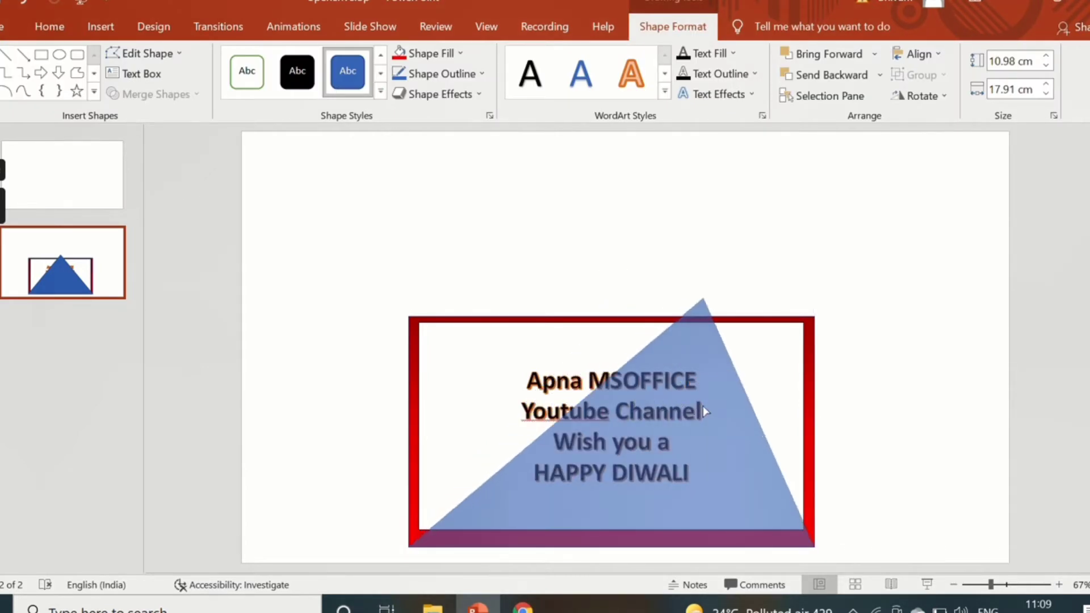
{"action": "left_click_drag", "start_coordinate": [635, 393], "coordinate": [602, 413]}
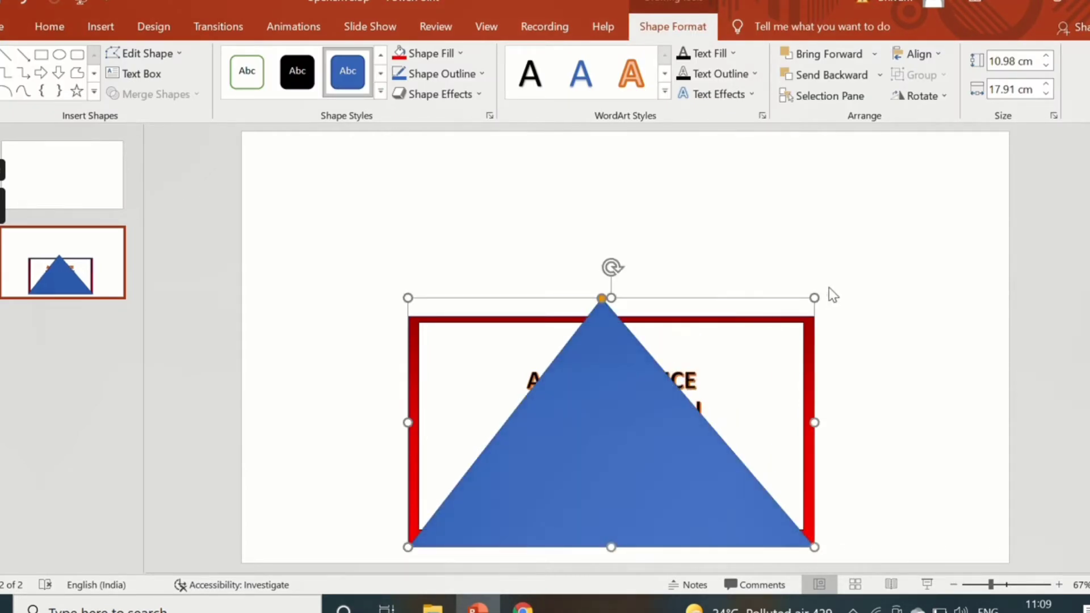
{"action": "left_click_drag", "start_coordinate": [812, 298], "coordinate": [828, 393]}
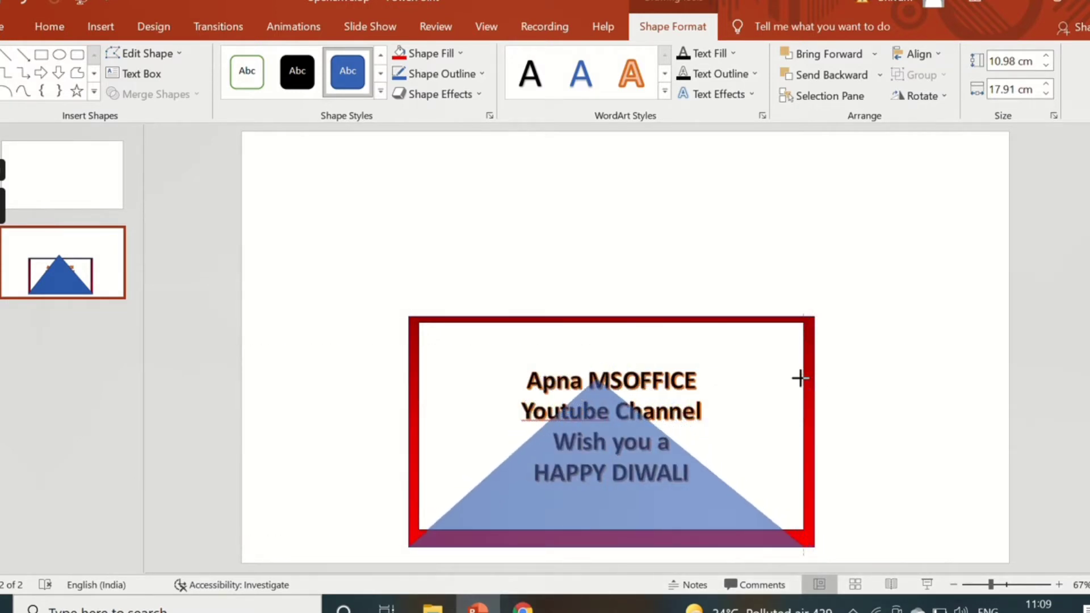
{"action": "mouse_move", "coordinate": [829, 393]}
{"action": "left_mouse_down"}
{"action": "mouse_move", "coordinate": [812, 363]}
{"action": "mouse_move", "coordinate": [811, 420]}
{"action": "left_mouse_up"}
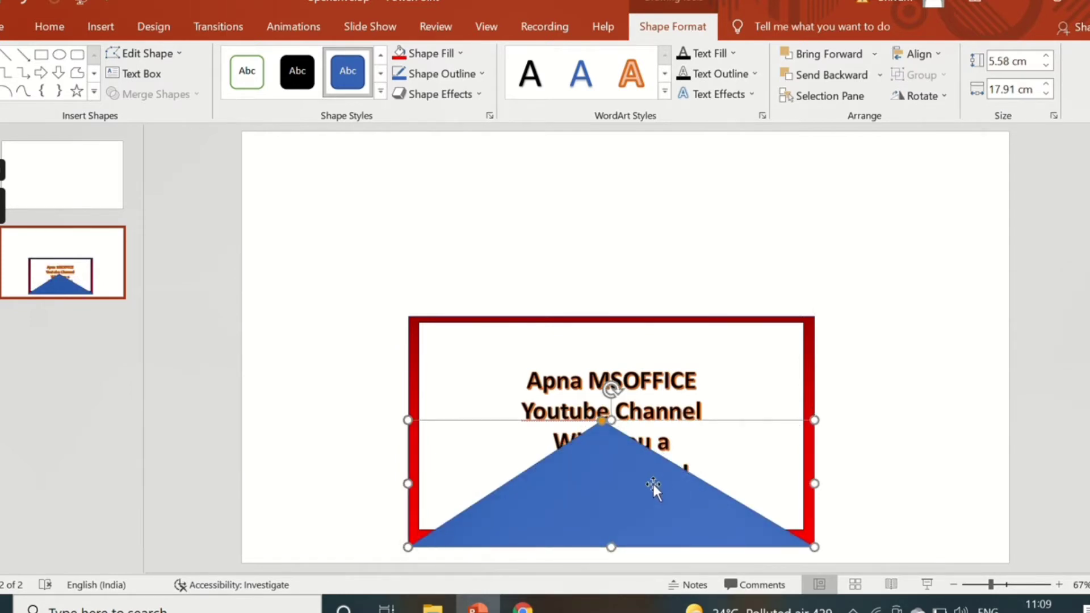
Step: Flip the blue triangle vertically and nudge it with the arrow keys to the frame's top
{"action": "left_click_drag", "start_coordinate": [653, 484], "coordinate": [662, 494]}
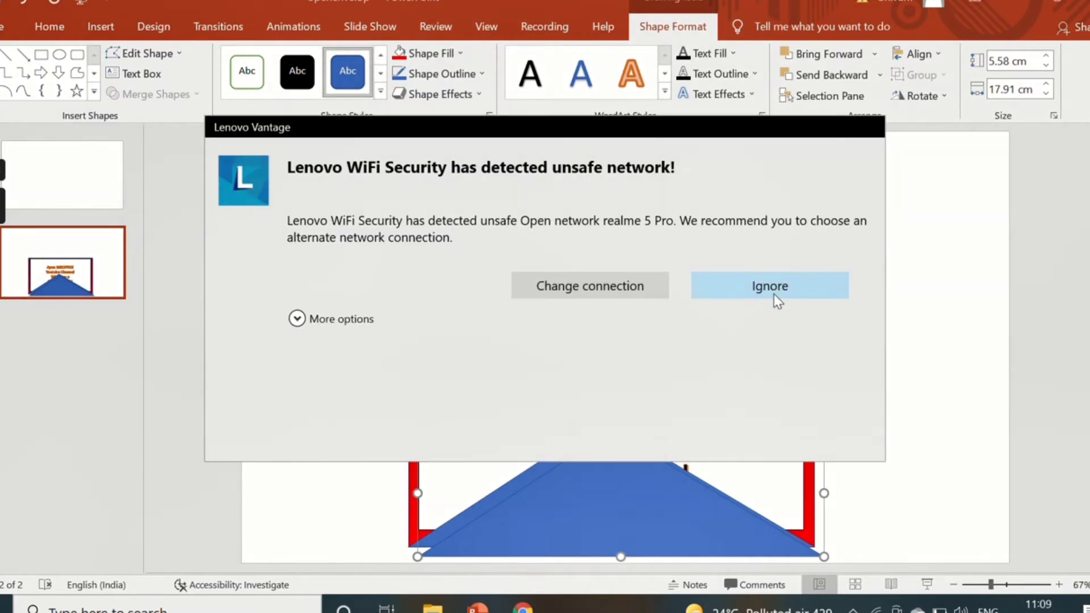
{"action": "left_click", "coordinate": [774, 294]}
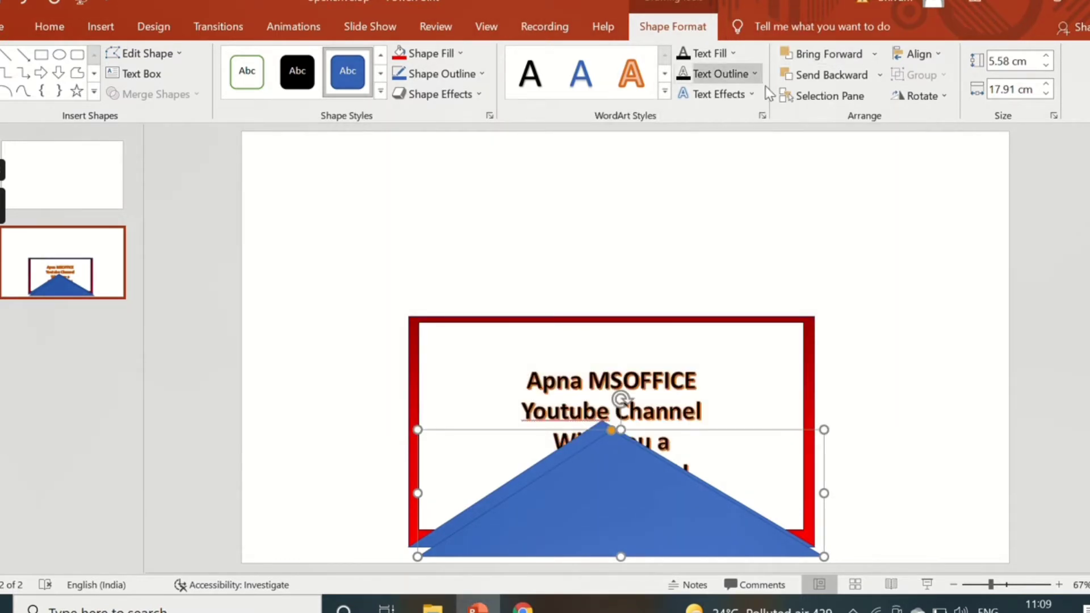
{"action": "left_click", "coordinate": [920, 98]}
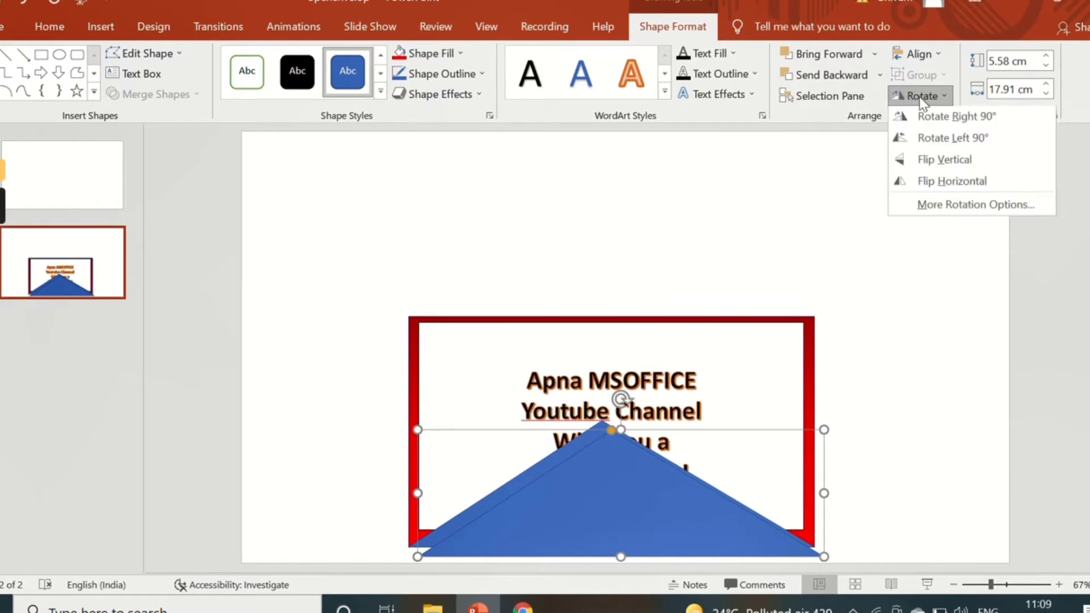
{"action": "left_click", "coordinate": [964, 158]}
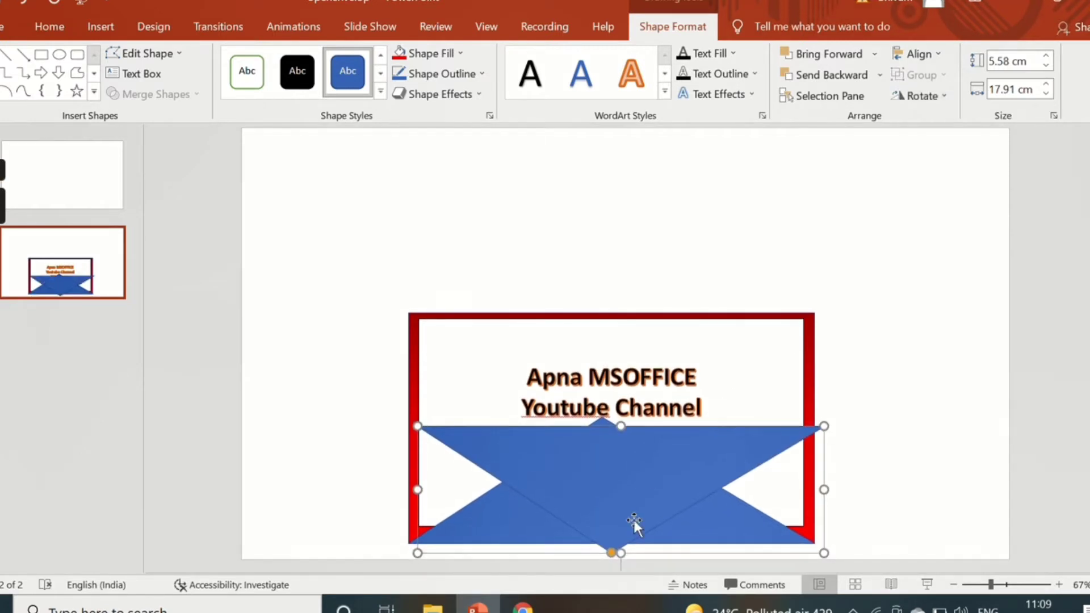
{"action": "key", "text": "Up"}
{"action": "key", "text": "Up"}
{"action": "key", "text": "Up"}
{"action": "key", "text": "Up"}
{"action": "key", "text": "Up"}
{"action": "key", "text": "Up"}
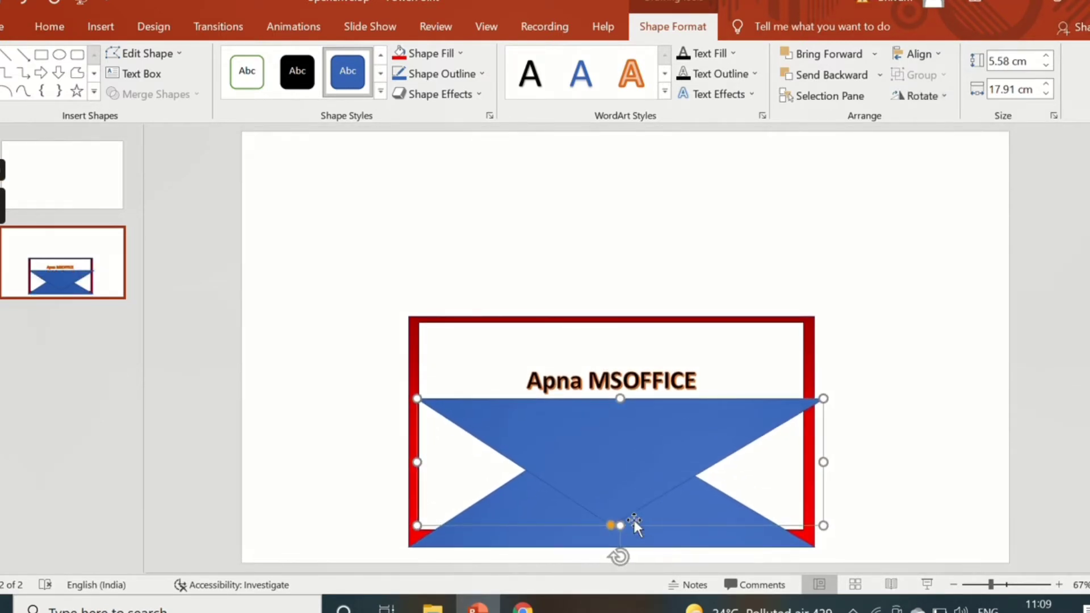
{"action": "key", "text": "Left"}
{"action": "key", "text": "Left"}
{"action": "key", "text": "Left"}
{"action": "key", "text": "Left"}
{"action": "key", "text": "Up"}
{"action": "key", "text": "Up"}
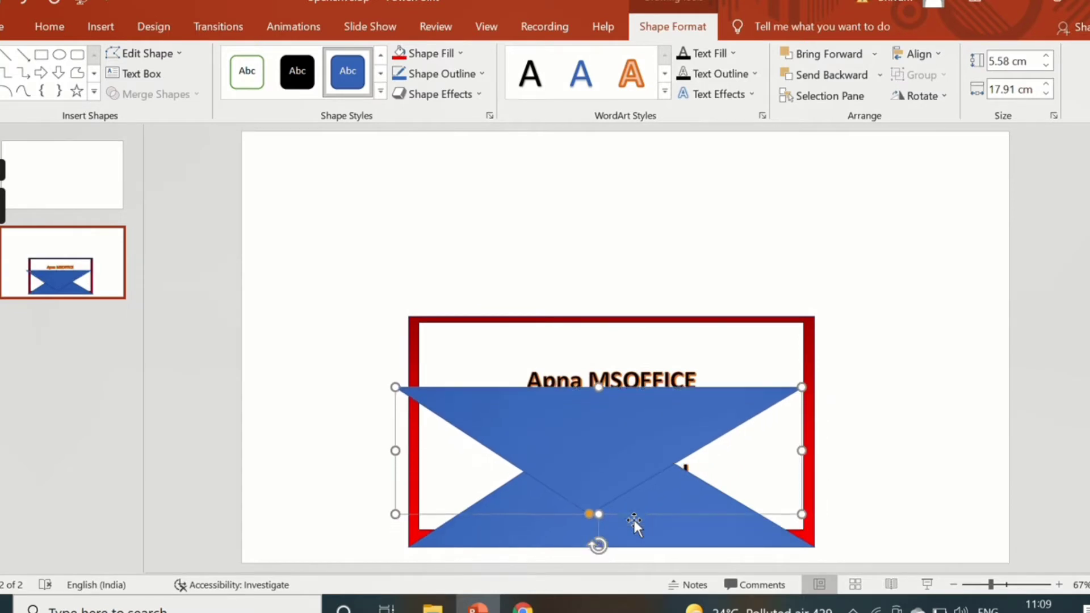
{"action": "key", "text": "Up"}
{"action": "key", "text": "Up"}
{"action": "key", "text": "Up"}
{"action": "key", "text": "Up"}
{"action": "key", "text": "Up"}
{"action": "key", "text": "Up"}
{"action": "key", "text": "Right"}
{"action": "key", "text": "Right"}
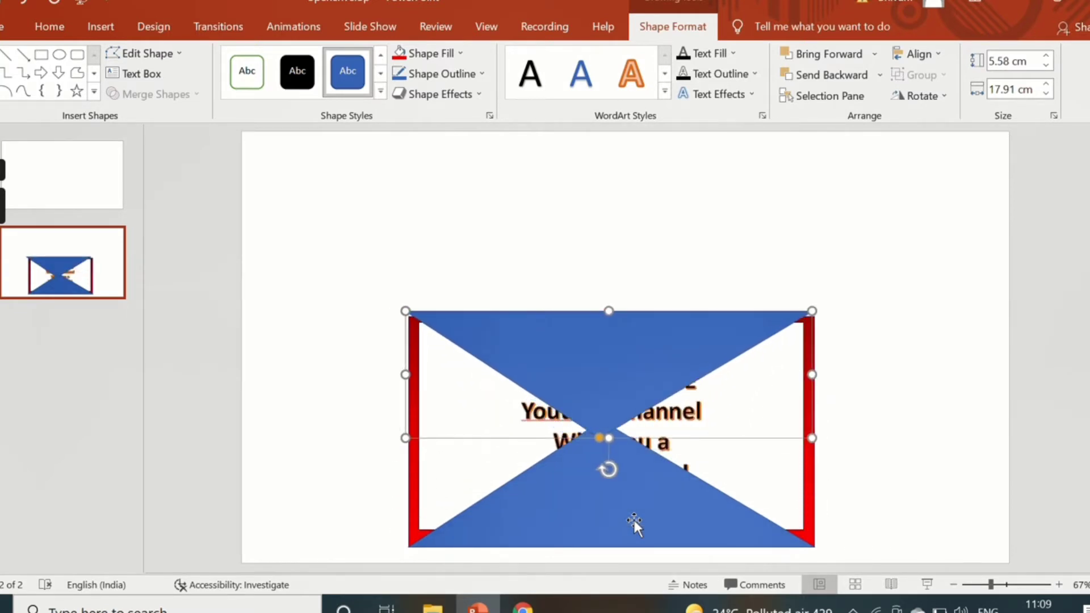
{"action": "key", "text": "Down"}
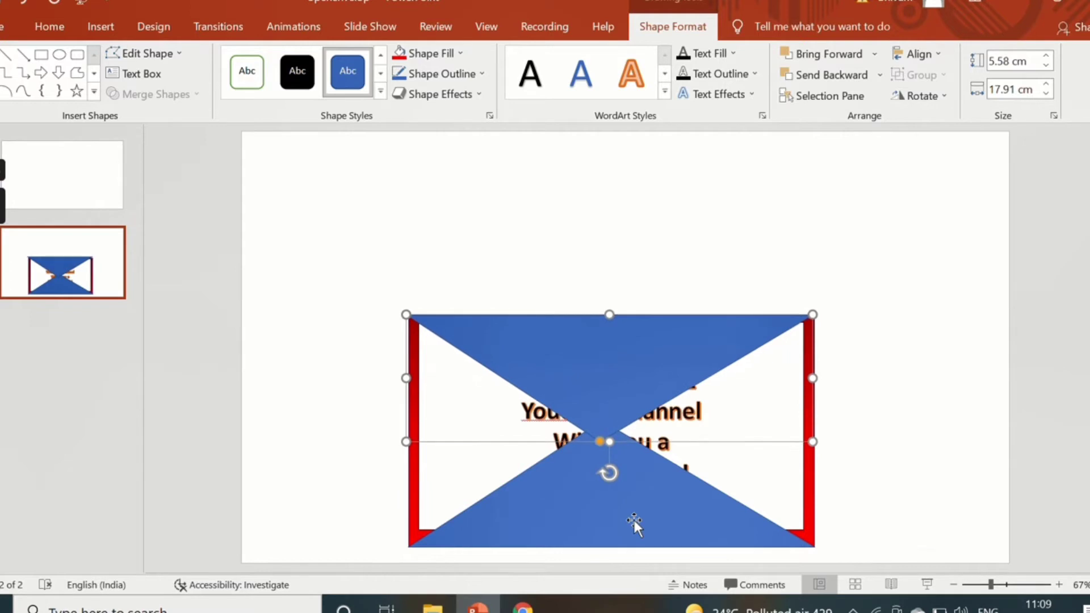
{"action": "left_click", "coordinate": [917, 428]}
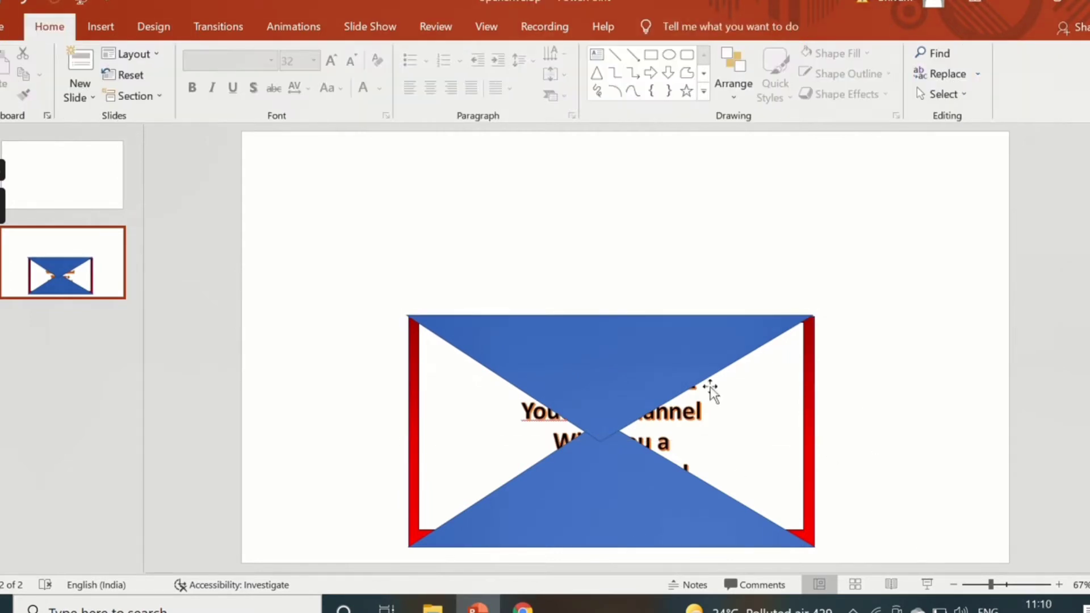
Step: Resize the upper and lower blue flaps so both tips meet at the envelope's centre
{"action": "left_click", "coordinate": [645, 372]}
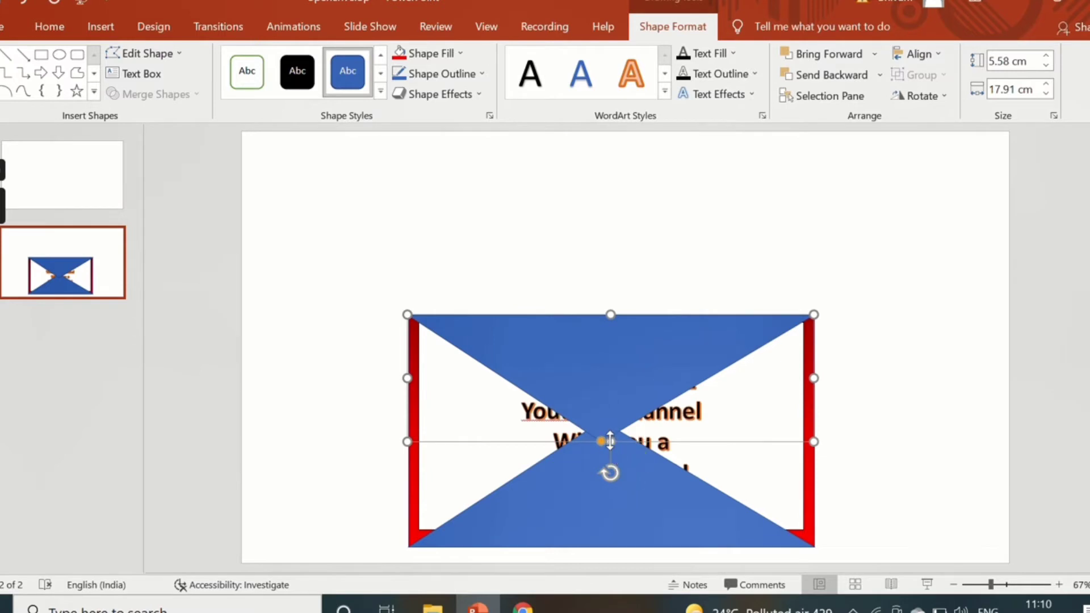
{"action": "left_click_drag", "start_coordinate": [609, 441], "coordinate": [608, 428]}
{"action": "left_click", "coordinate": [613, 489]}
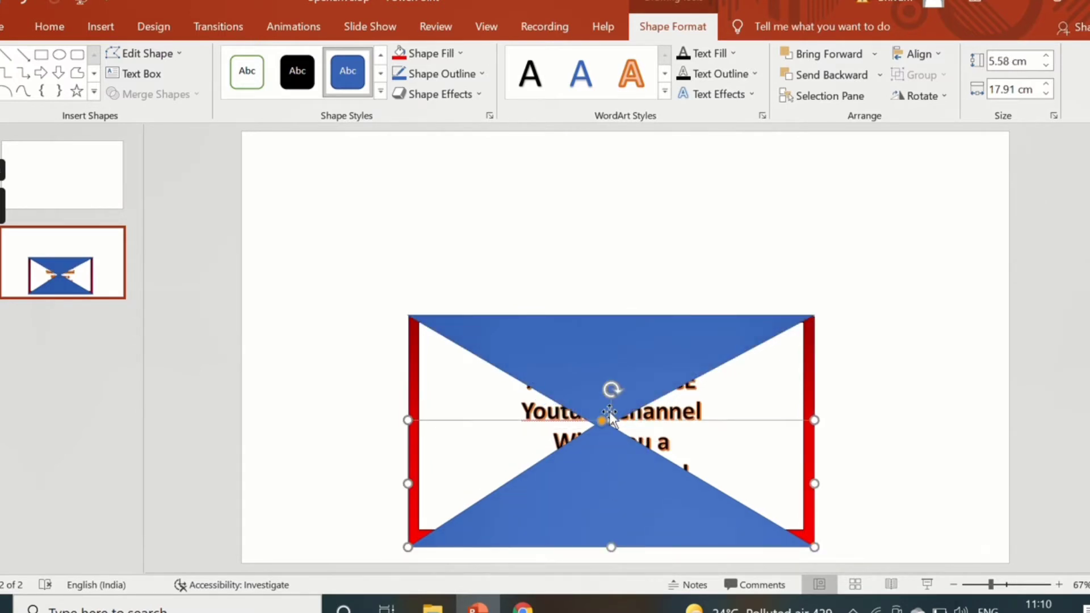
{"action": "left_click_drag", "start_coordinate": [610, 420], "coordinate": [611, 428]}
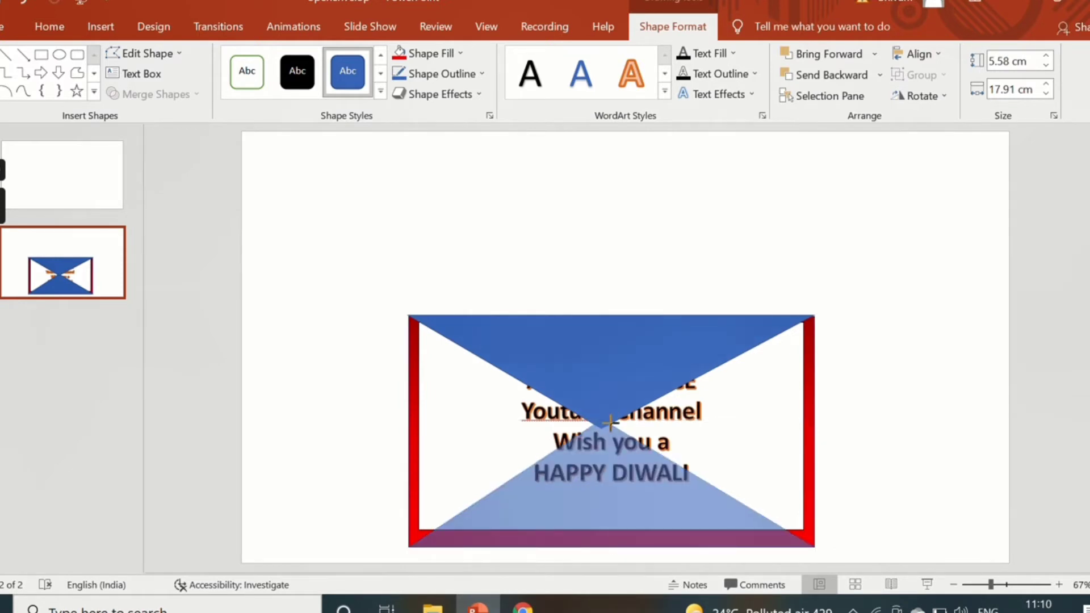
{"action": "left_click", "coordinate": [915, 391]}
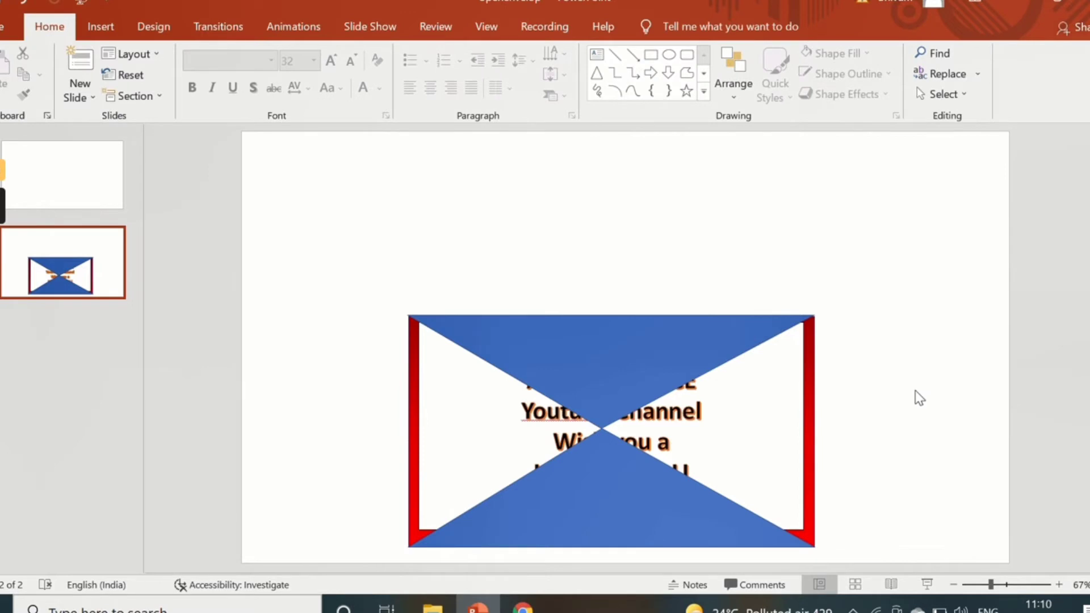
{"action": "left_click", "coordinate": [659, 378]}
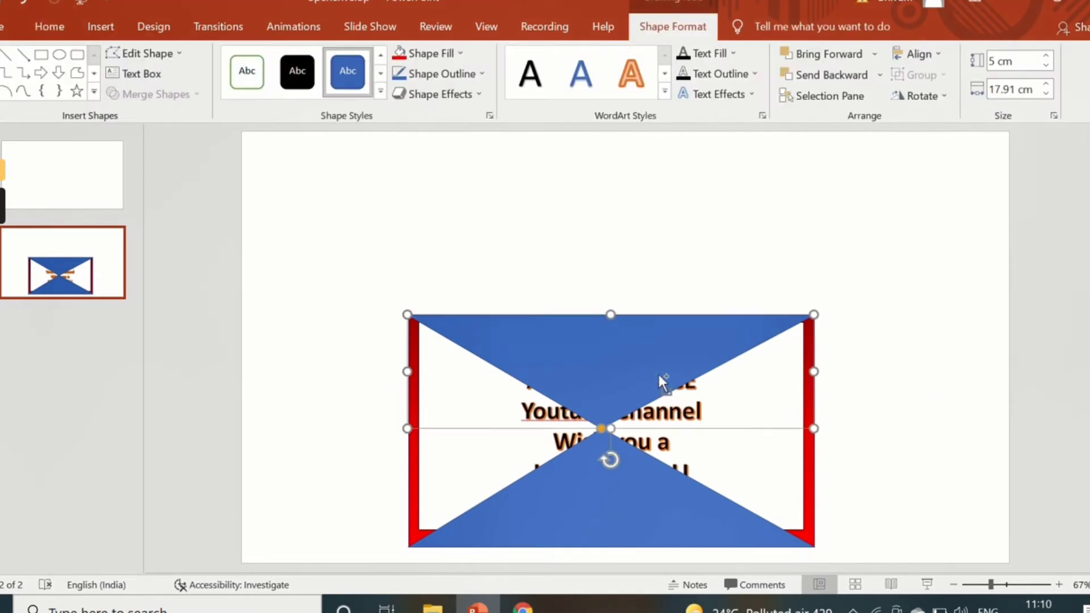
Step: Duplicate the top flap and rotate the copy right 90°
{"action": "key", "text": "ctrl+d"}
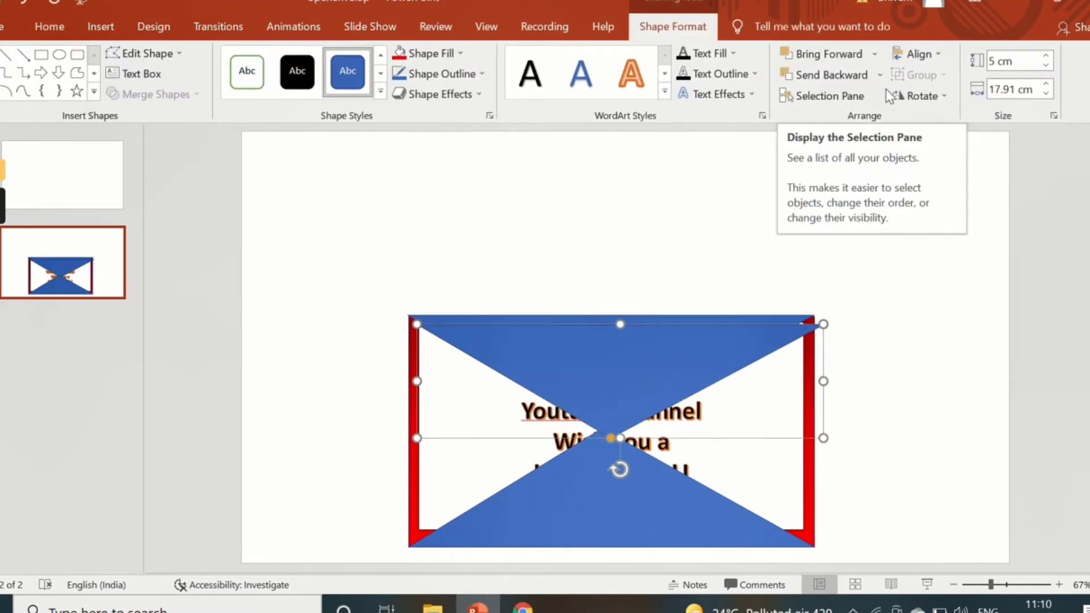
{"action": "left_click", "coordinate": [902, 96]}
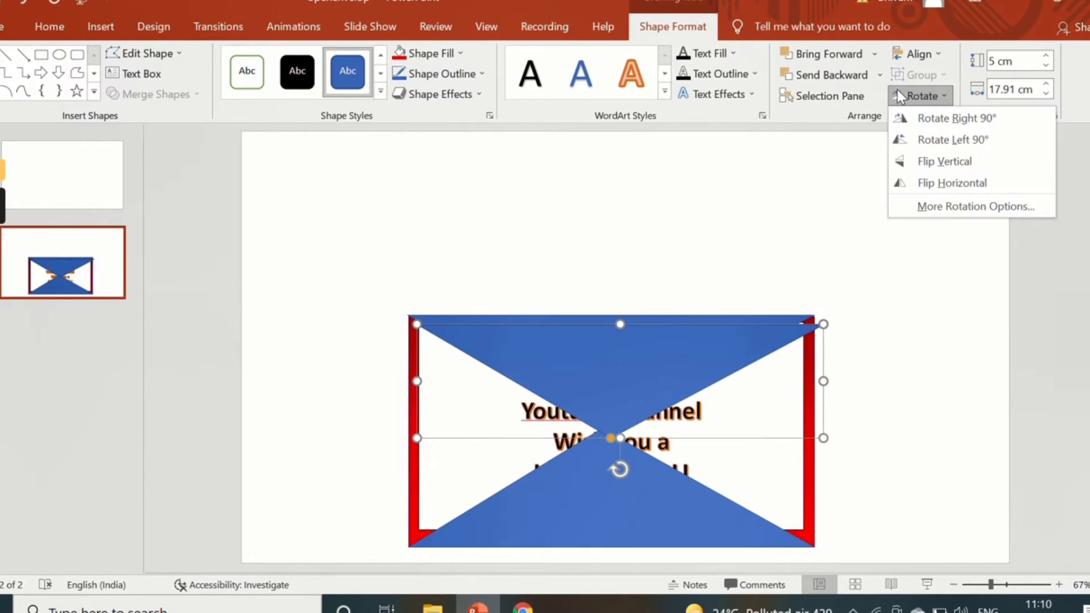
{"action": "left_click", "coordinate": [948, 119]}
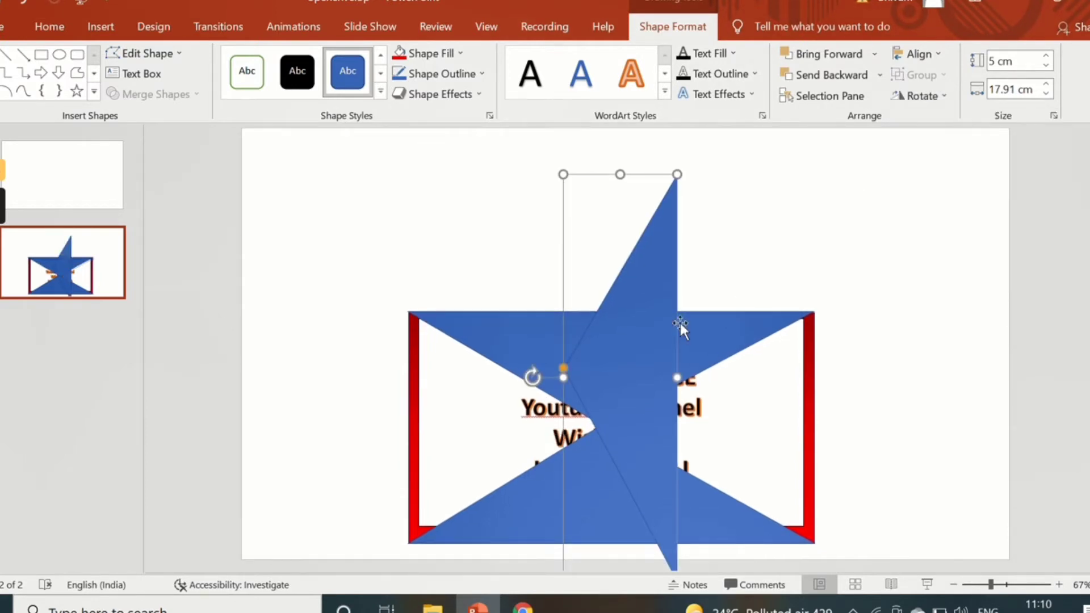
Step: Move the rotated copy to the envelope's right side, sized about 7.59 × 12.18 cm
{"action": "key", "text": "Right"}
{"action": "key", "text": "Right"}
{"action": "key", "text": "Right"}
{"action": "key", "text": "Right"}
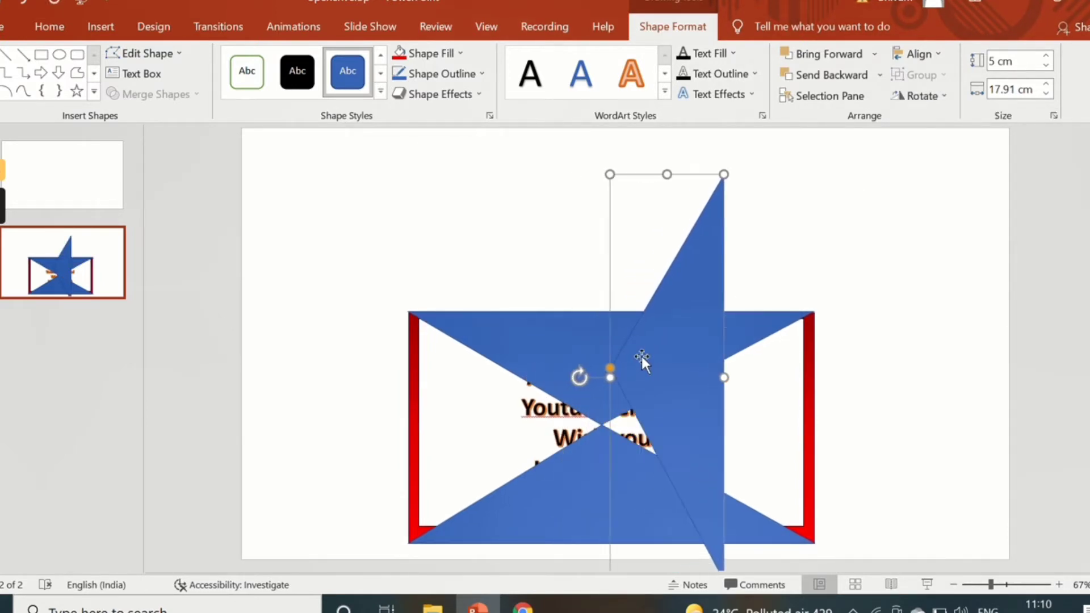
{"action": "key", "text": "Right"}
{"action": "key", "text": "Right"}
{"action": "key", "text": "Right"}
{"action": "key", "text": "Right"}
{"action": "key", "text": "Right"}
{"action": "key", "text": "Right"}
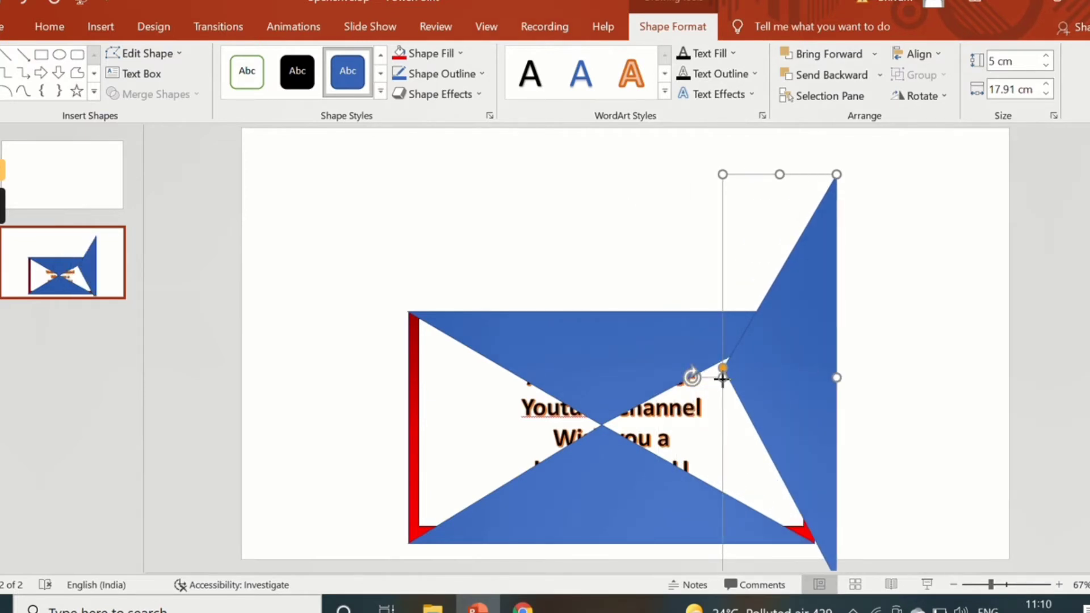
{"action": "left_click_drag", "start_coordinate": [722, 377], "coordinate": [641, 378]}
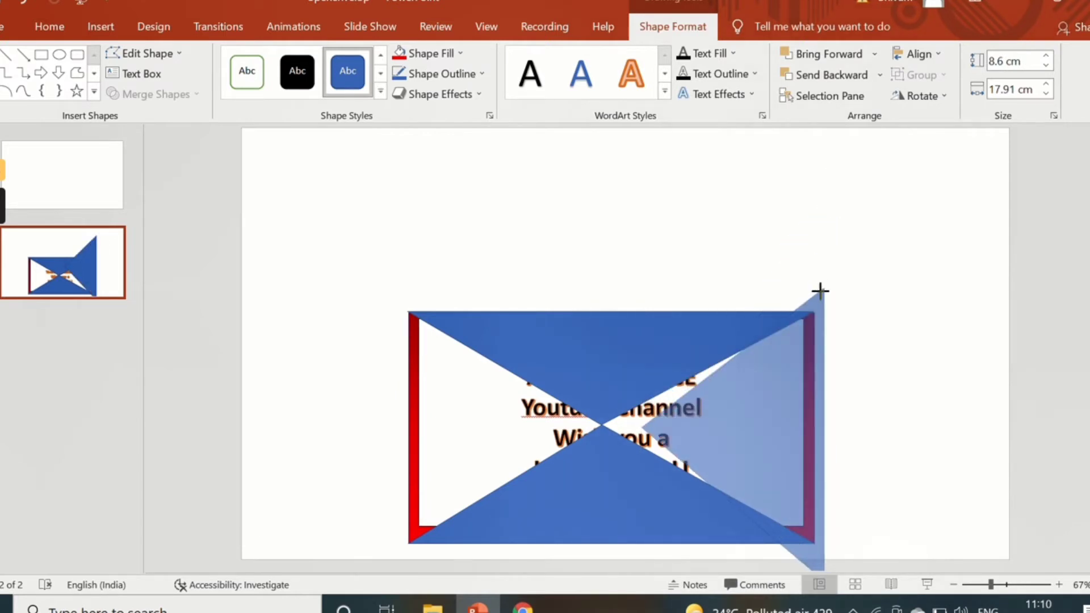
{"action": "left_click_drag", "start_coordinate": [835, 172], "coordinate": [823, 288]}
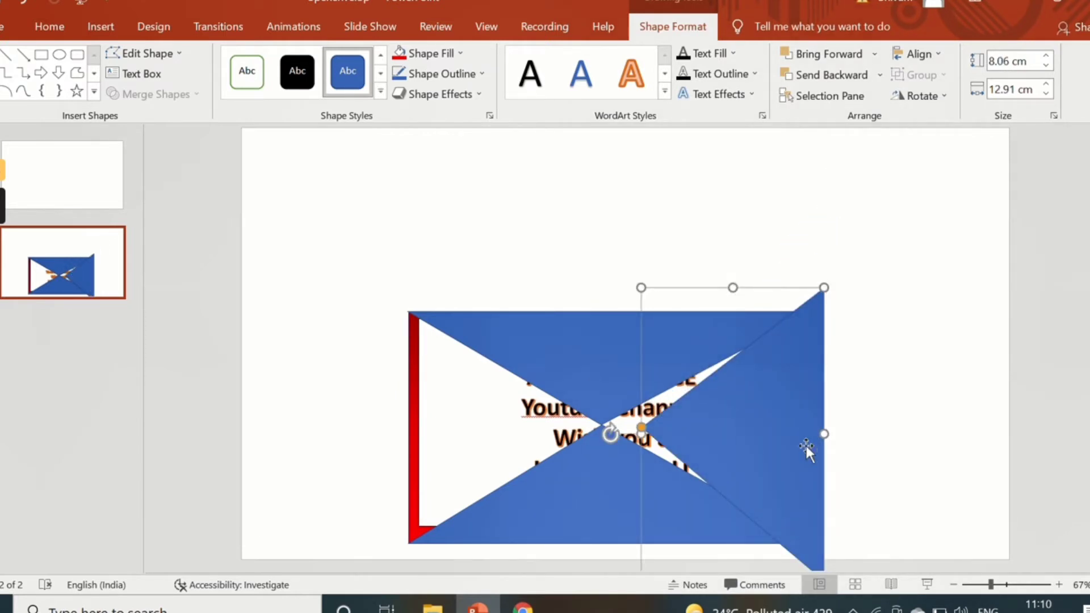
{"action": "left_click_drag", "start_coordinate": [803, 478], "coordinate": [802, 418]}
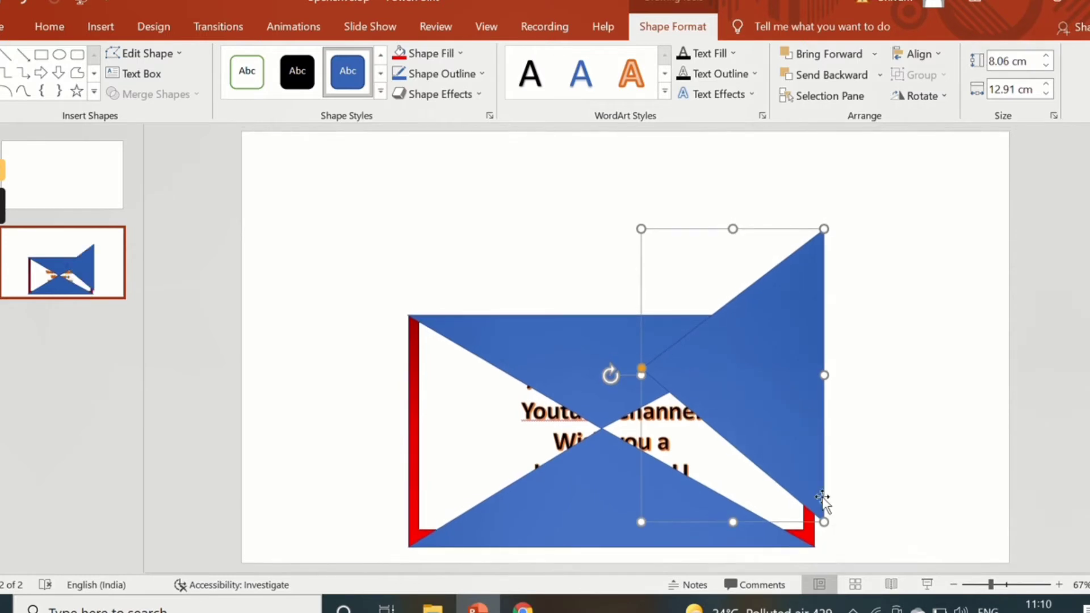
{"action": "left_click_drag", "start_coordinate": [823, 523], "coordinate": [813, 506]}
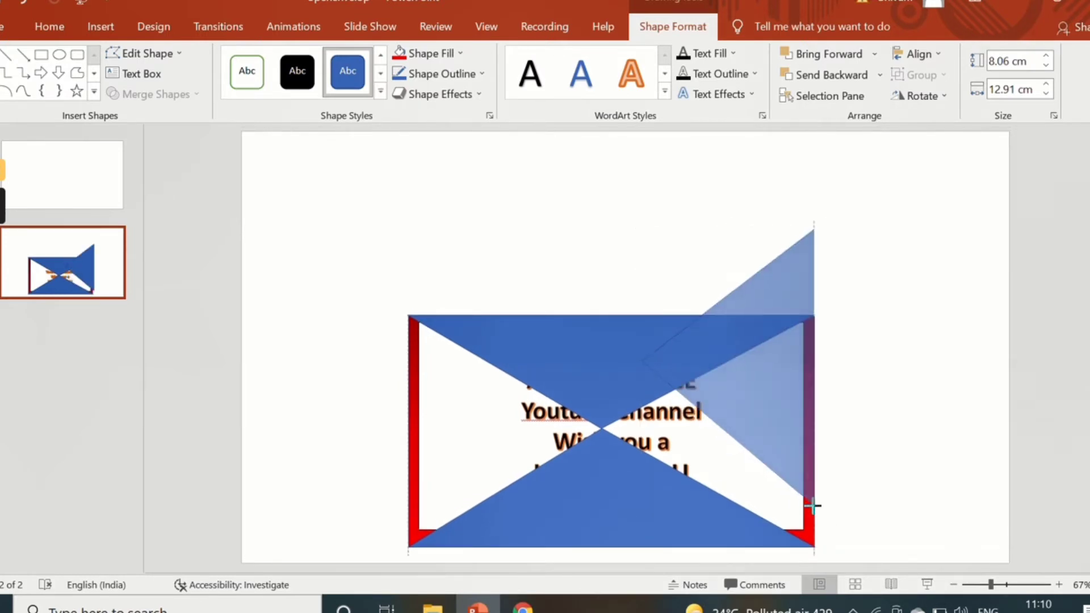
{"action": "left_click_drag", "start_coordinate": [776, 458], "coordinate": [777, 504]}
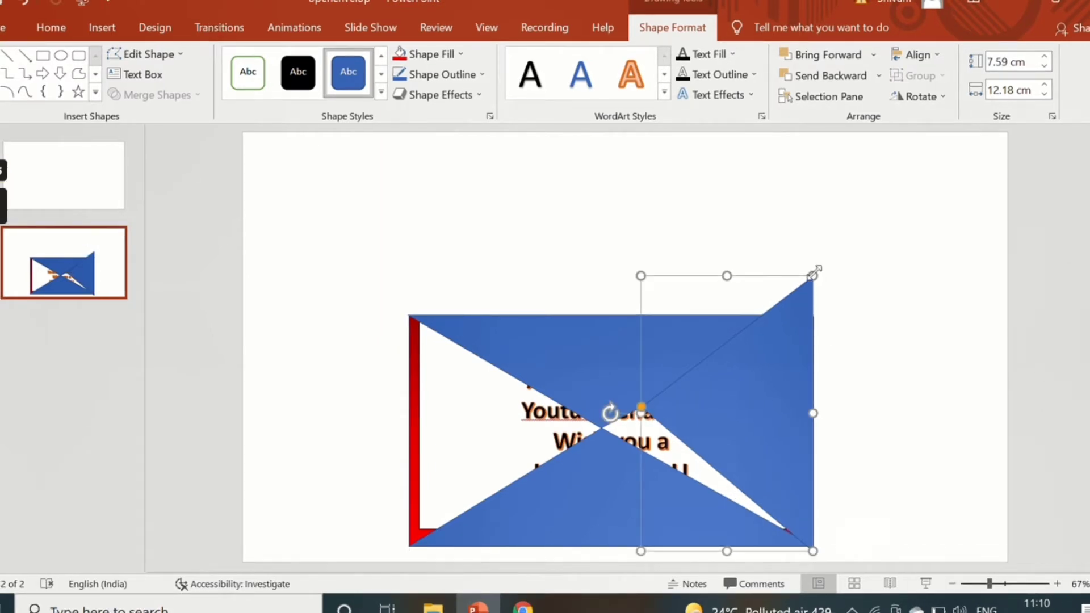
Step: Trim the flap's height, align its top with the envelope, and stretch it to the right edge
{"action": "left_click_drag", "start_coordinate": [813, 274], "coordinate": [813, 308]}
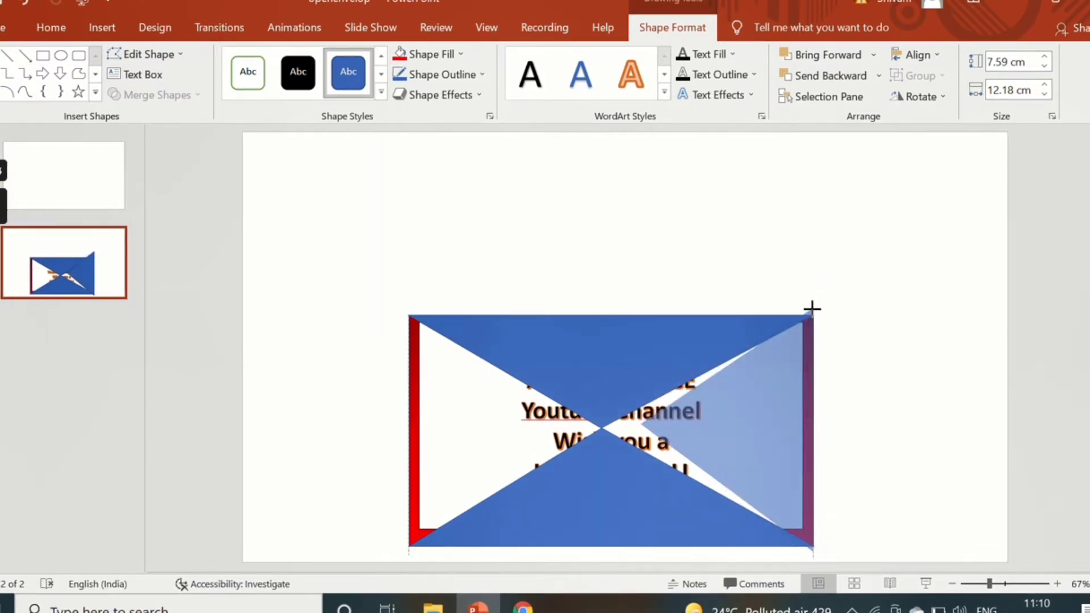
{"action": "mouse_move", "coordinate": [788, 395]}
{"action": "left_mouse_down"}
{"action": "mouse_move", "coordinate": [772, 392]}
{"action": "mouse_move", "coordinate": [790, 392]}
{"action": "left_mouse_up"}
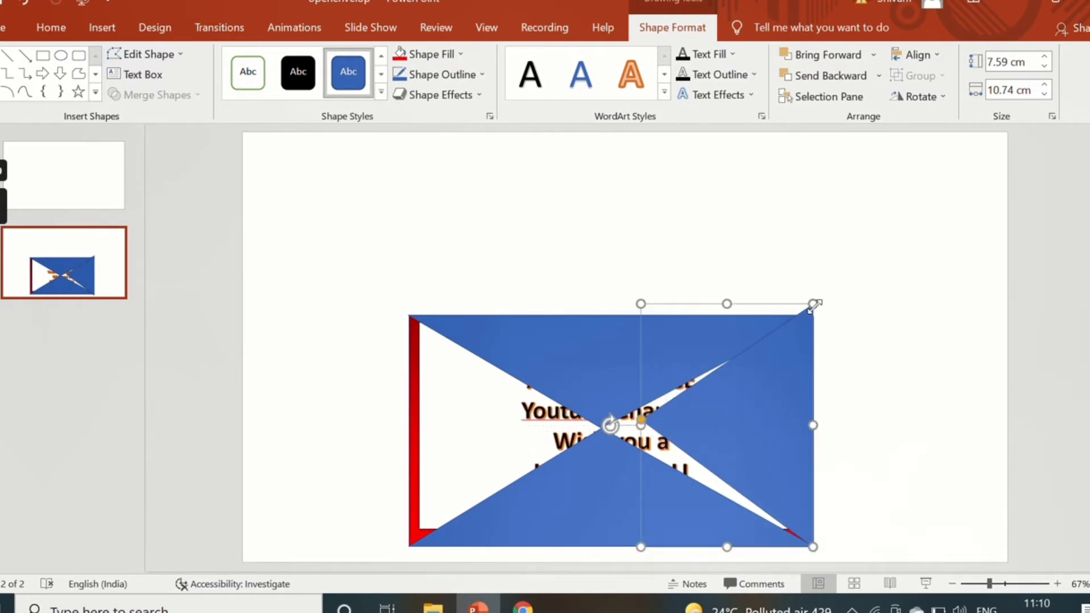
{"action": "left_click_drag", "start_coordinate": [813, 304], "coordinate": [813, 316]}
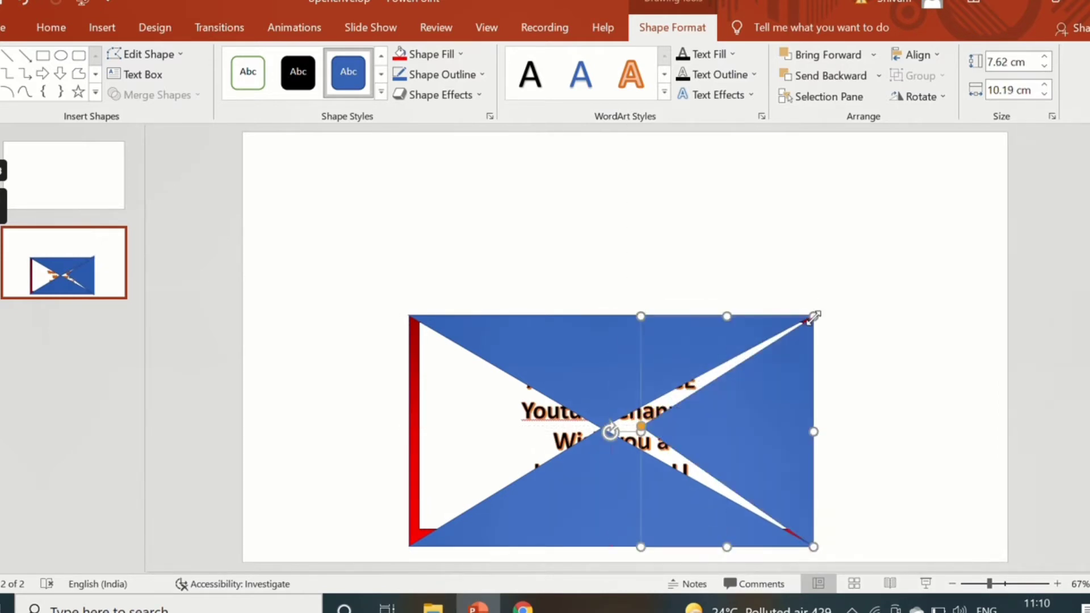
{"action": "left_click_drag", "start_coordinate": [801, 517], "coordinate": [799, 509]}
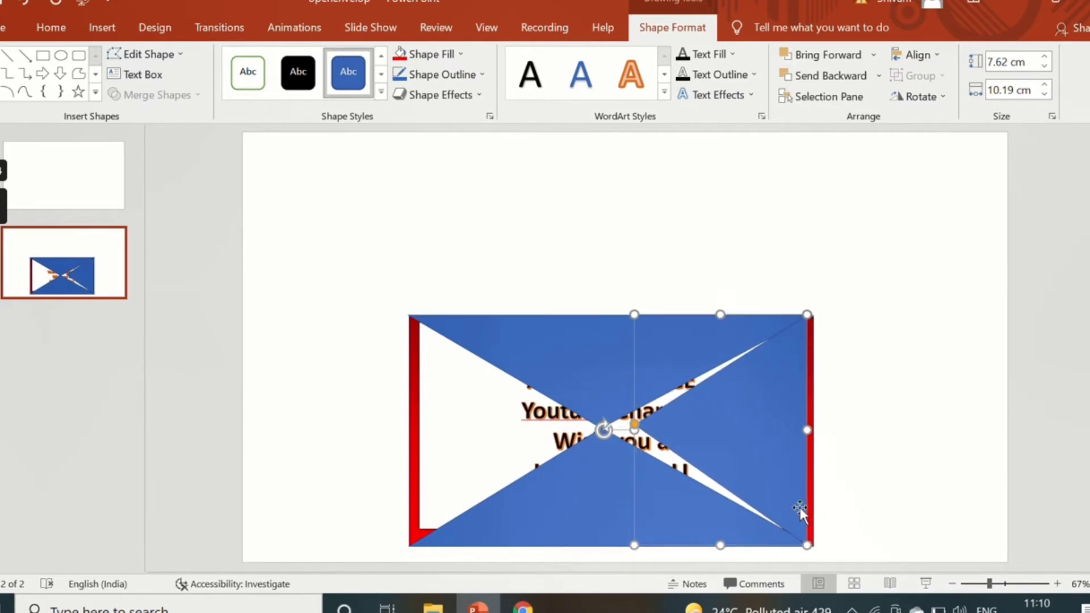
{"action": "key", "text": "Right"}
{"action": "key", "text": "Down"}
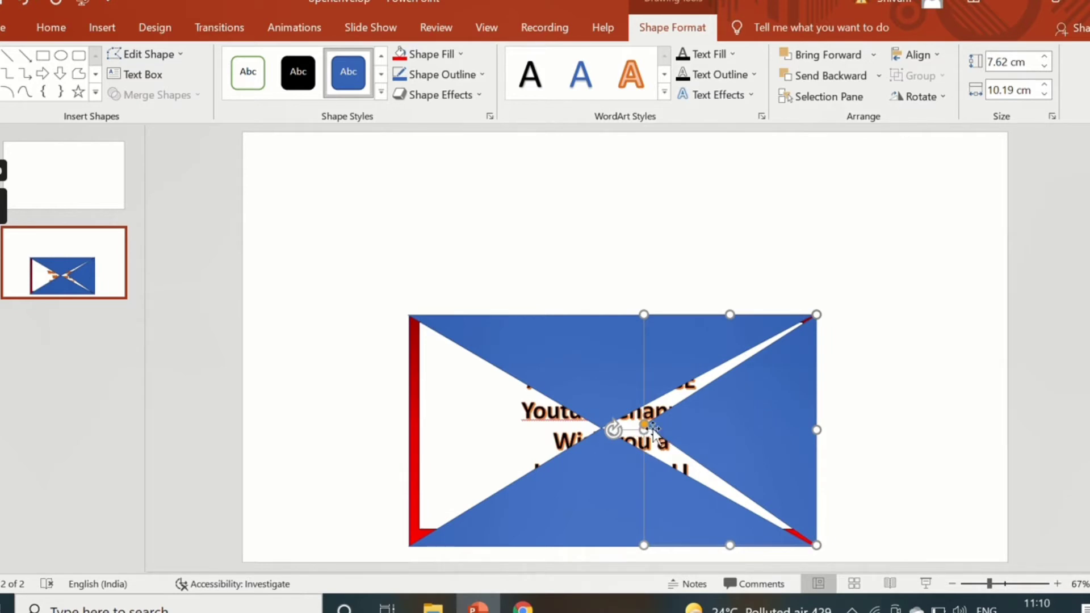
{"action": "left_click_drag", "start_coordinate": [652, 427], "coordinate": [608, 427]}
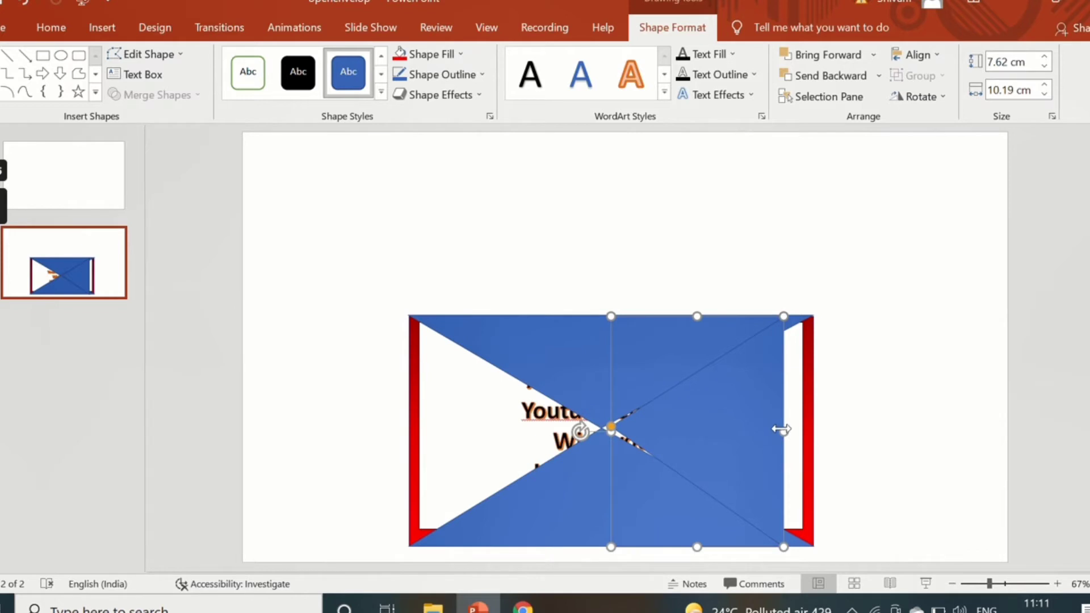
{"action": "left_click_drag", "start_coordinate": [781, 430], "coordinate": [814, 440]}
Step: Extend the flap's tip to the envelope centre so it measures 9.6 × 10.19 cm
{"action": "left_click", "coordinate": [871, 426]}
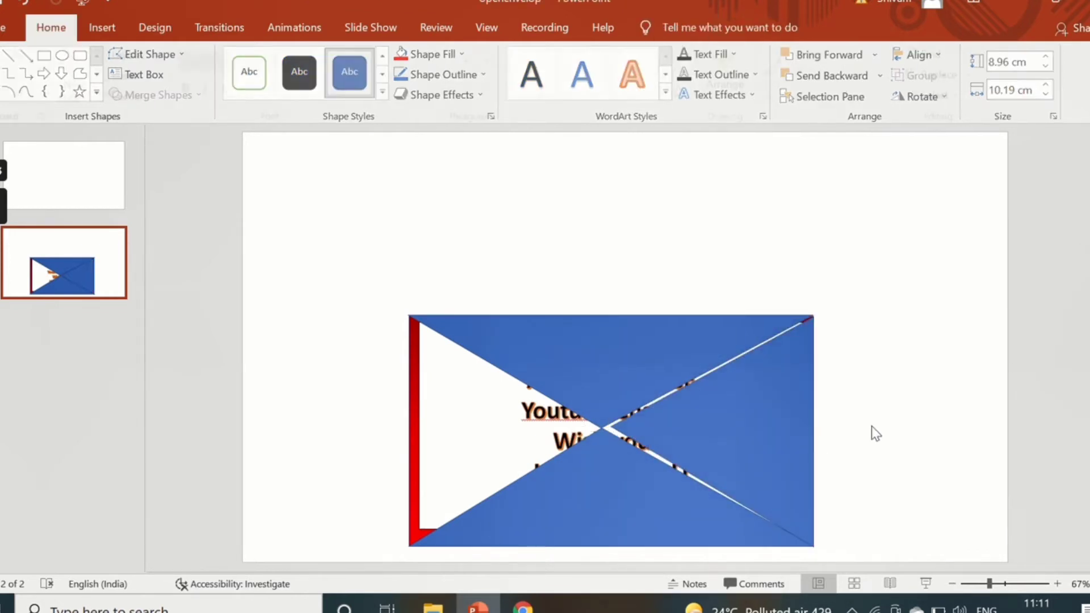
{"action": "left_click", "coordinate": [720, 427]}
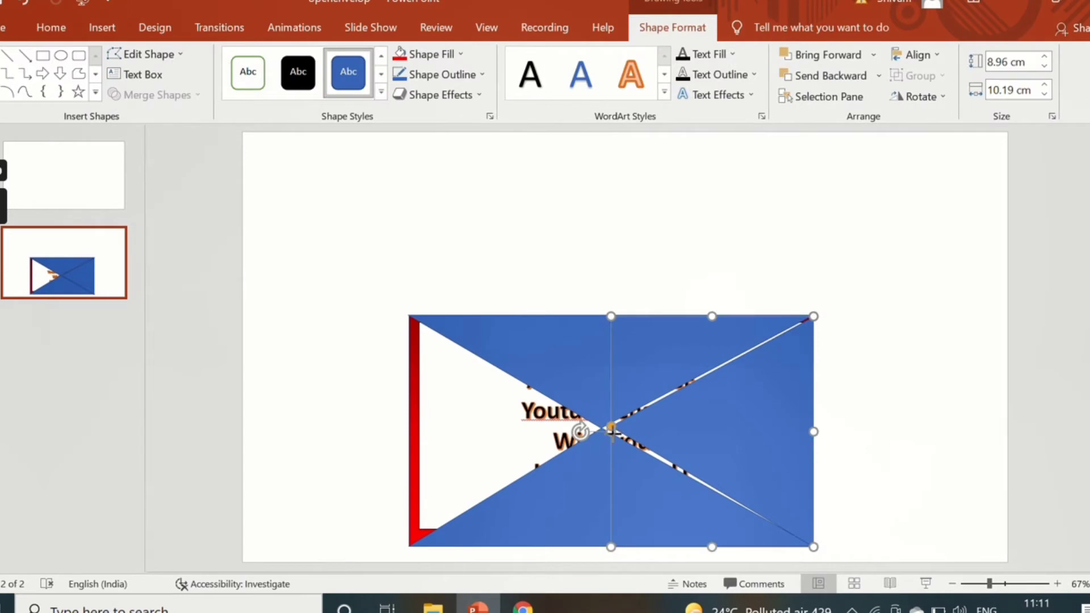
{"action": "left_click_drag", "start_coordinate": [611, 431], "coordinate": [600, 439]}
{"action": "left_click", "coordinate": [954, 393]}
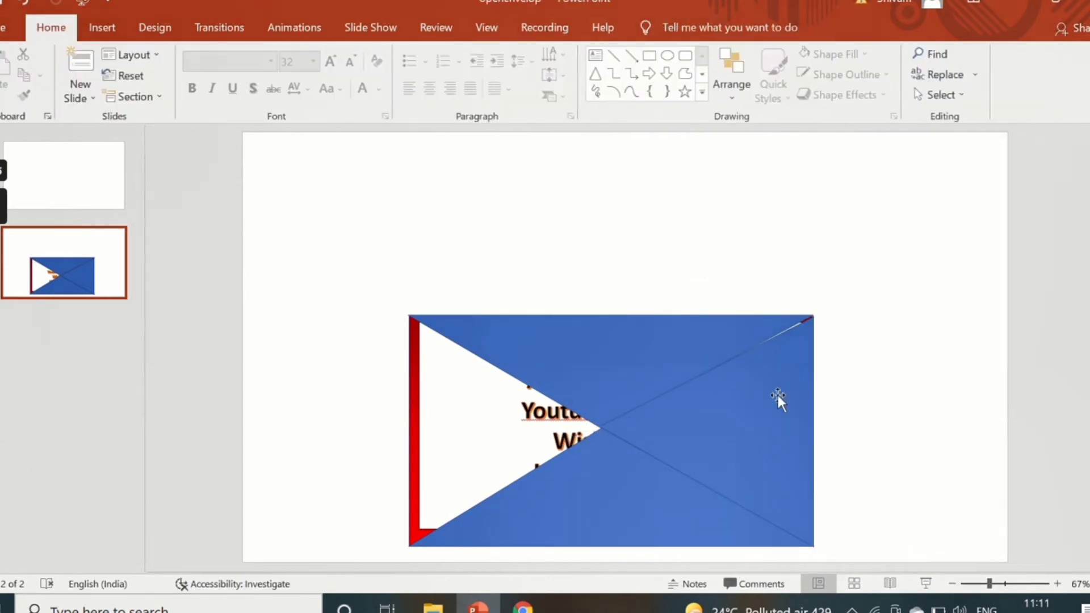
{"action": "left_click", "coordinate": [778, 395]}
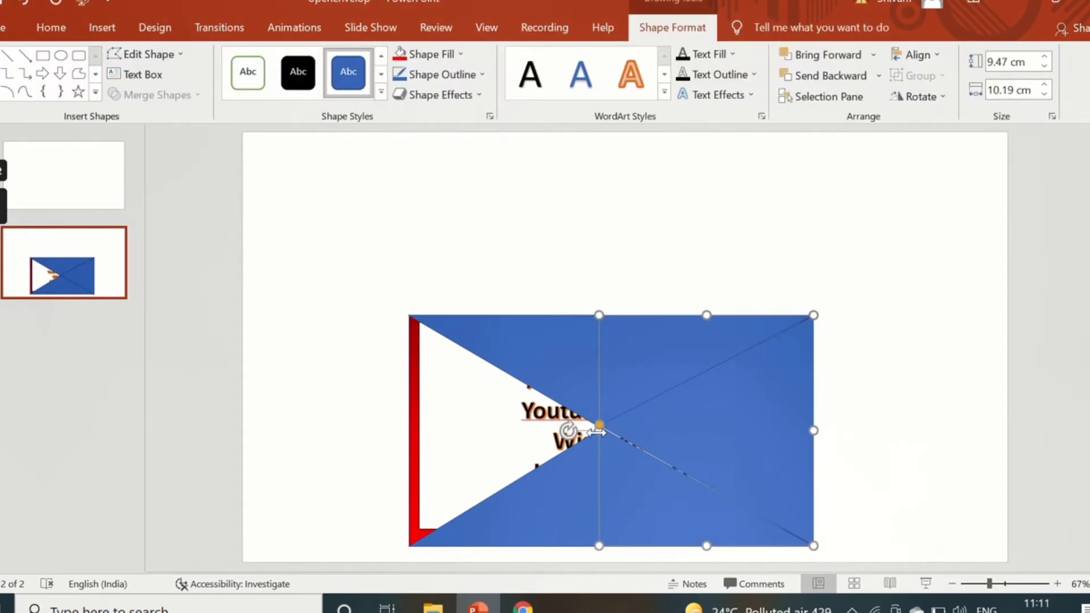
{"action": "left_click_drag", "start_coordinate": [599, 430], "coordinate": [596, 433]}
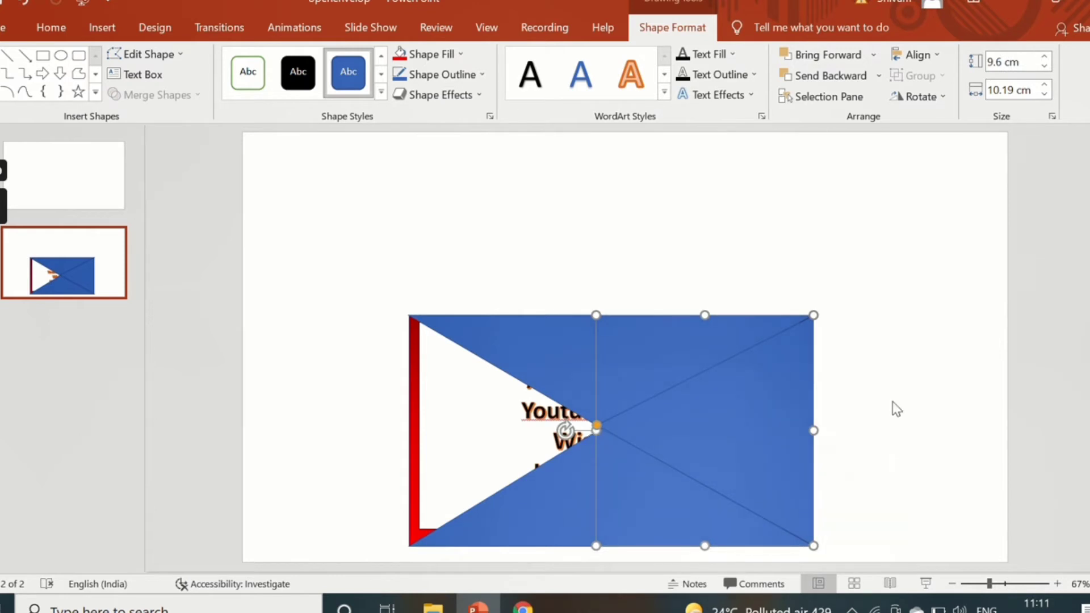
{"action": "left_click", "coordinate": [907, 412]}
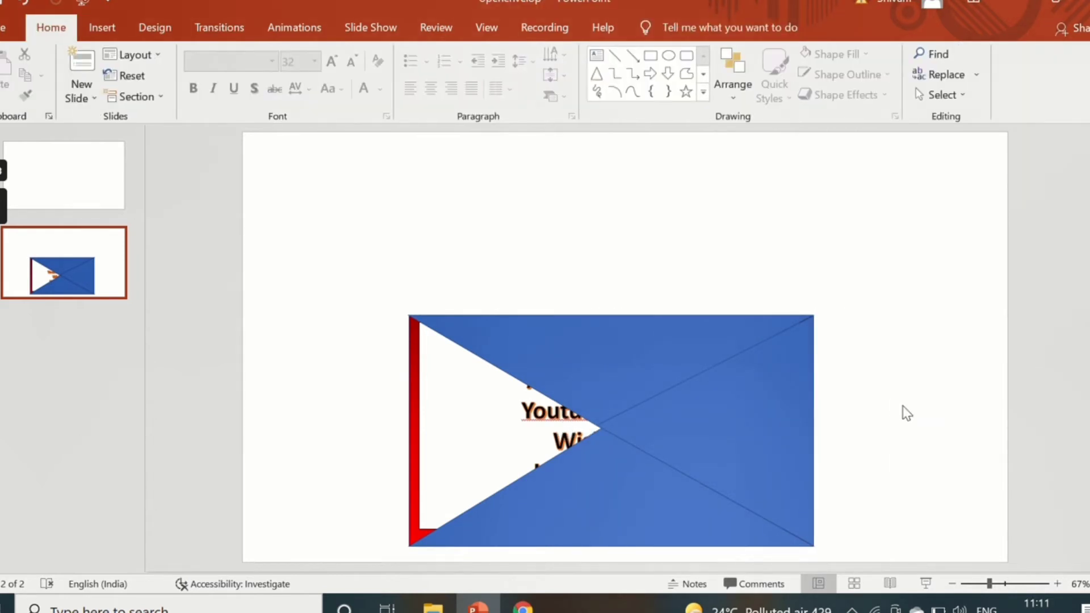
{"action": "left_click", "coordinate": [731, 444]}
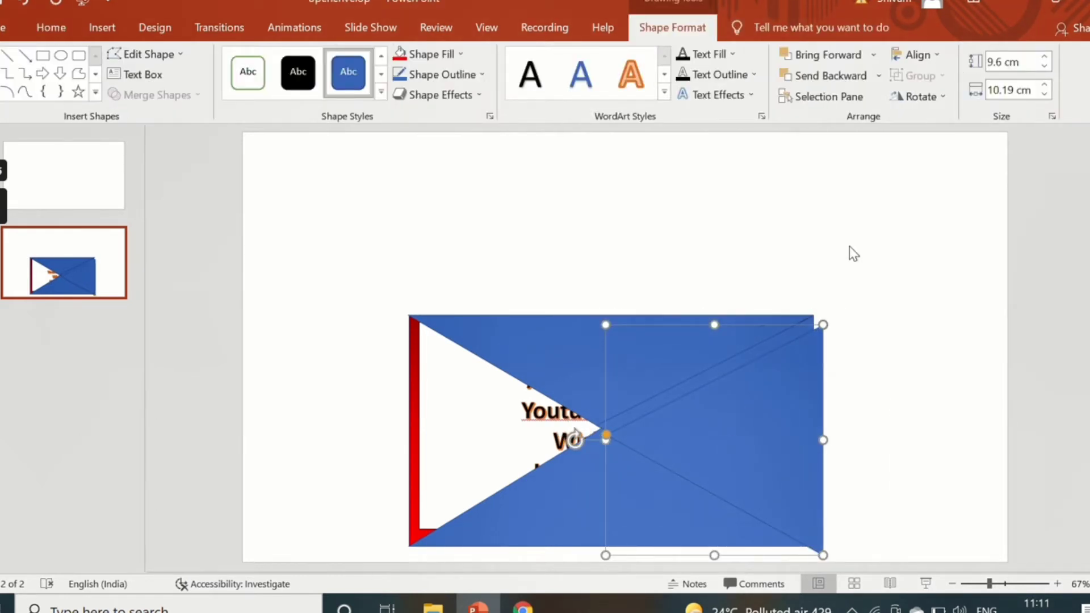
Step: Rotate the blue flap right 90° and nudge it left over the white triangle, hiding the greeting
{"action": "left_click", "coordinate": [908, 102]}
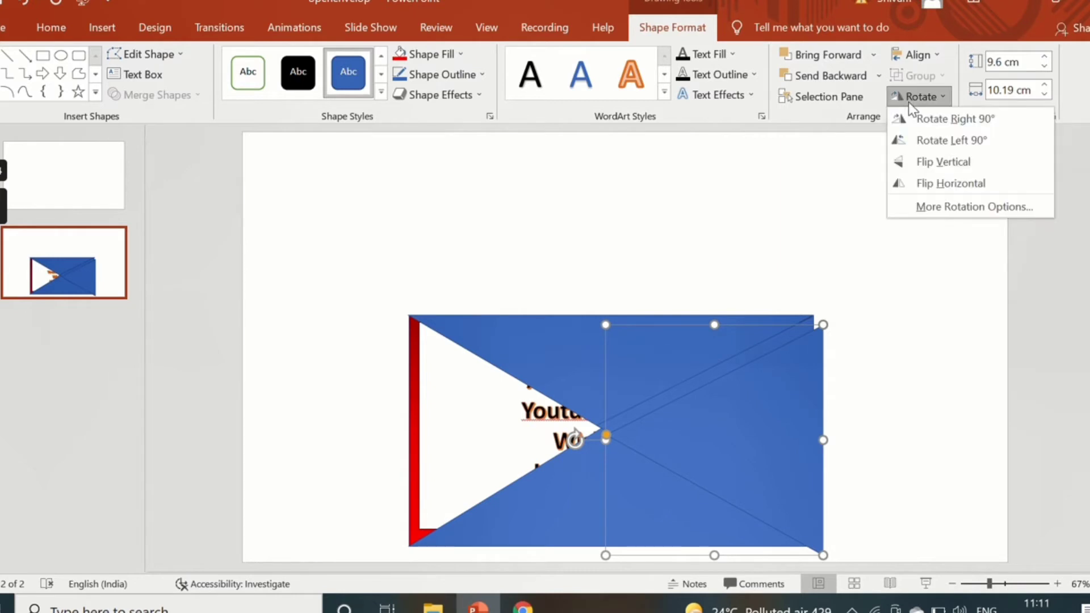
{"action": "left_click", "coordinate": [932, 125]}
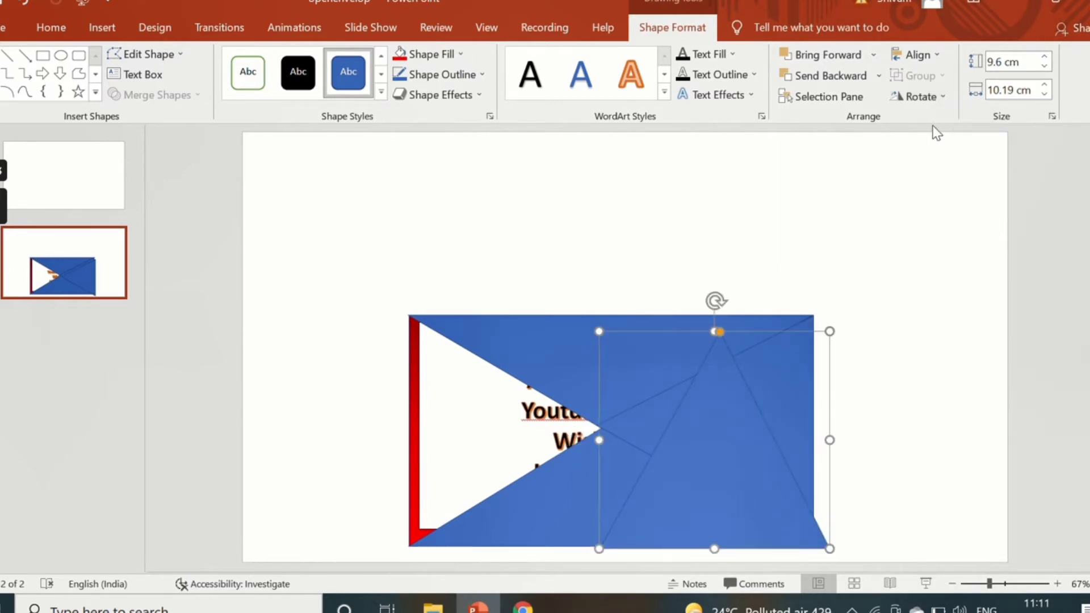
{"action": "left_click", "coordinate": [915, 97]}
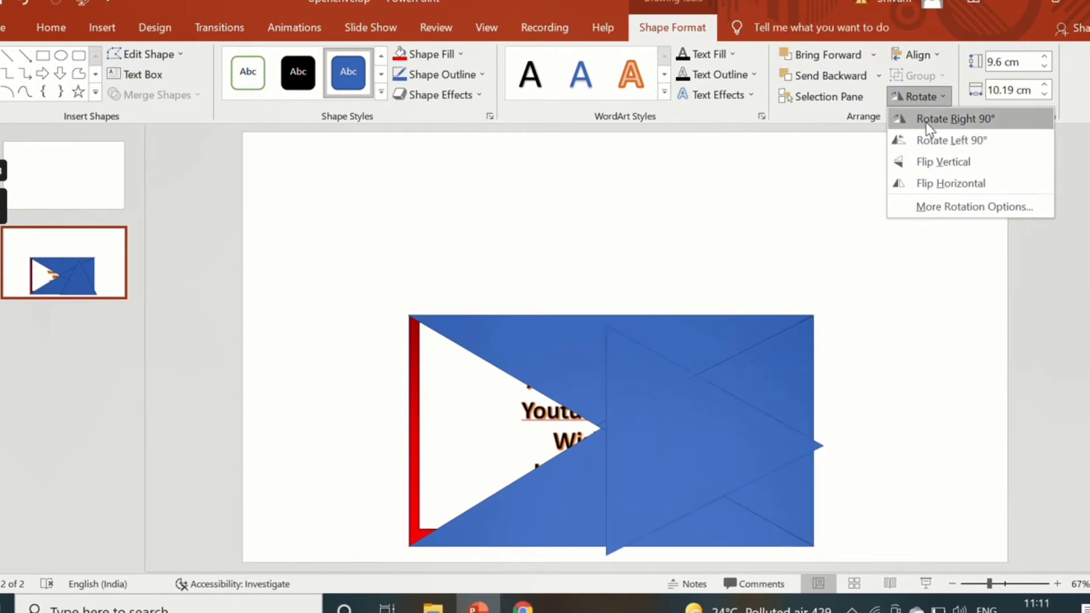
{"action": "left_click", "coordinate": [929, 120]}
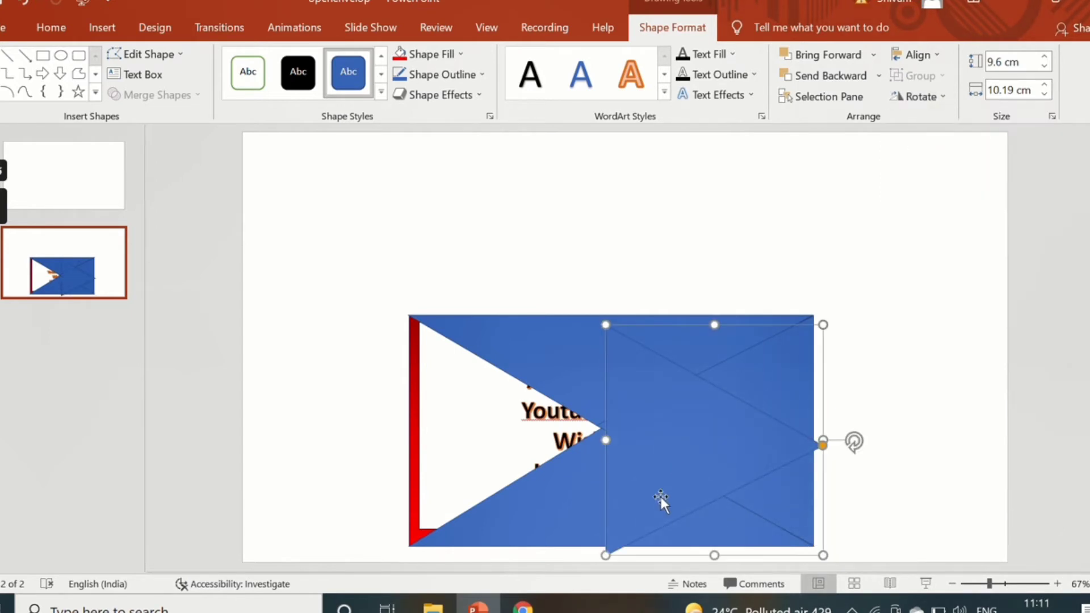
{"action": "key", "text": "Up"}
{"action": "key", "text": "Up"}
{"action": "key", "text": "Up"}
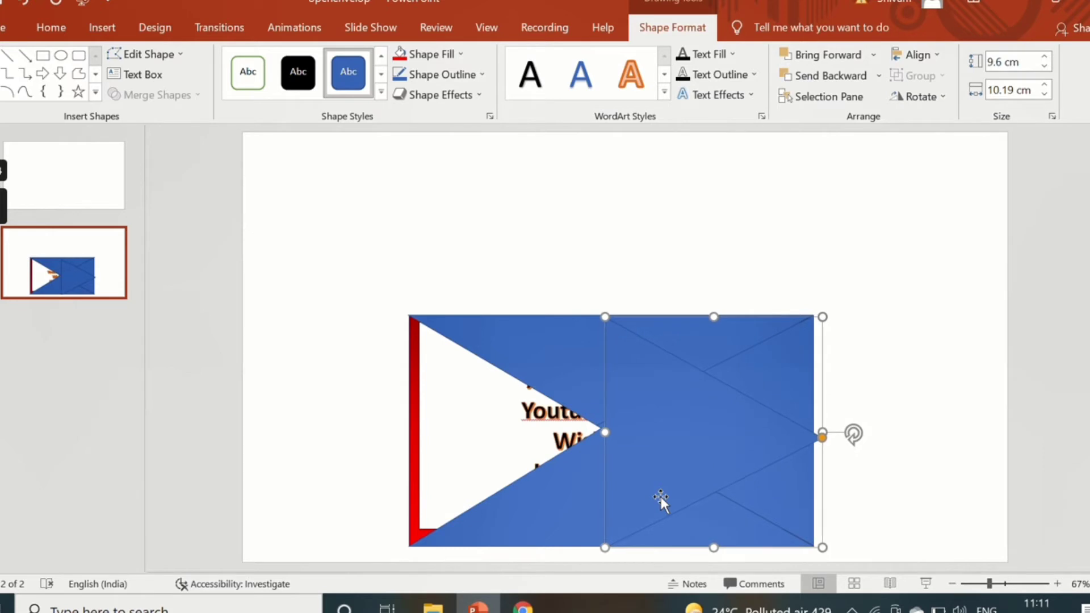
{"action": "key", "text": "Left"}
{"action": "key", "text": "Left"}
{"action": "key", "text": "Left"}
{"action": "key", "text": "Left"}
{"action": "key", "text": "Left"}
{"action": "key", "text": "Left"}
{"action": "key", "text": "Left"}
{"action": "key", "text": "Left"}
{"action": "key", "text": "Left"}
{"action": "key", "text": "Left"}
{"action": "key", "text": "Left"}
{"action": "key", "text": "Left"}
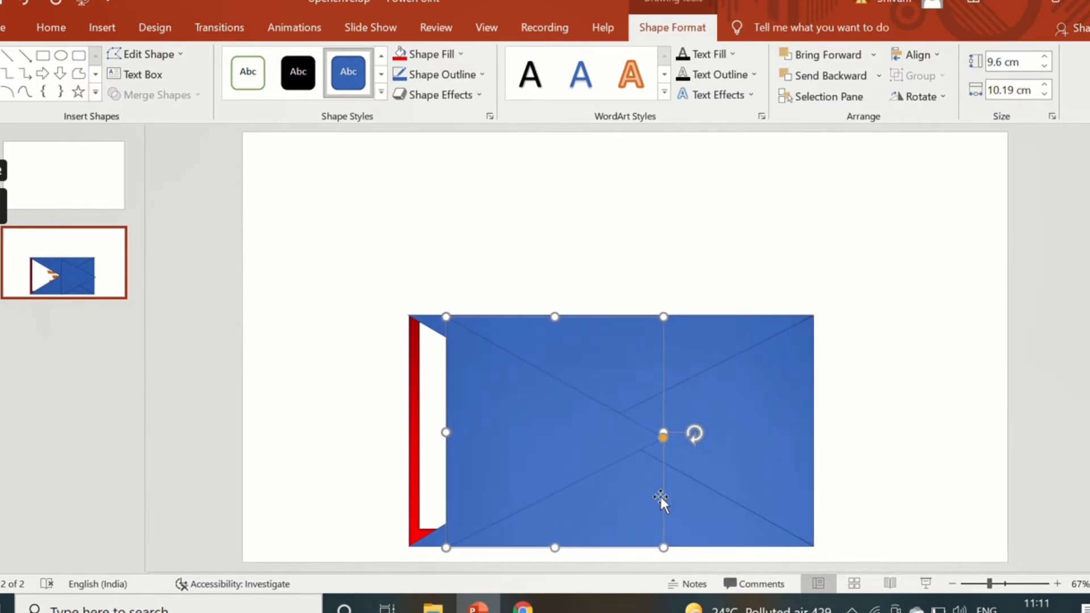
{"action": "key", "text": "Left"}
{"action": "key", "text": "Left"}
{"action": "key", "text": "Left"}
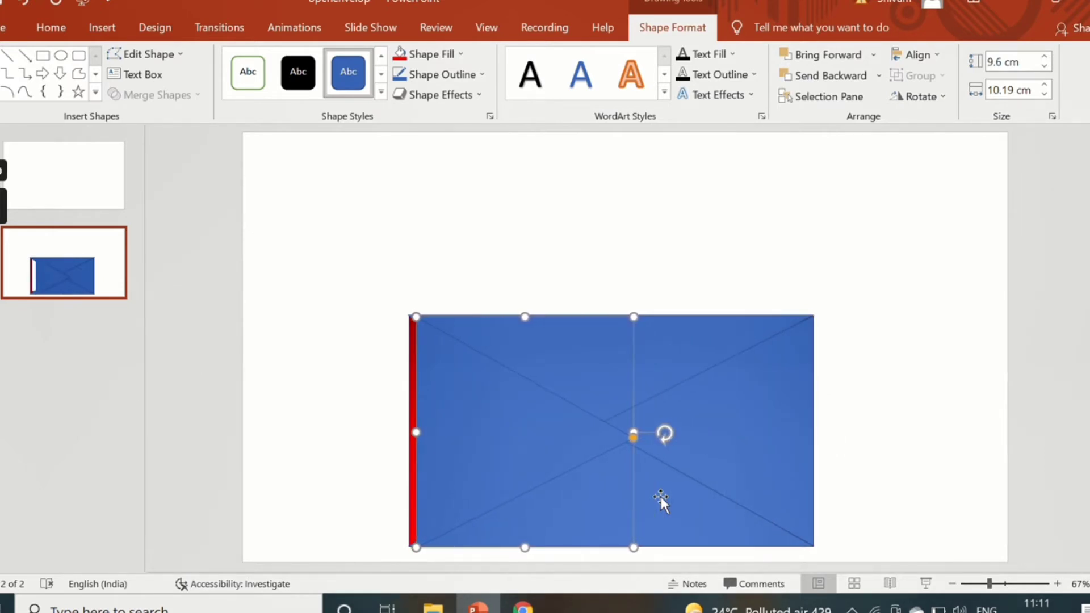
{"action": "key", "text": "Left"}
{"action": "key", "text": "Left"}
{"action": "key", "text": "Left"}
{"action": "key", "text": "Left"}
{"action": "key", "text": "Left"}
{"action": "key", "text": "Left"}
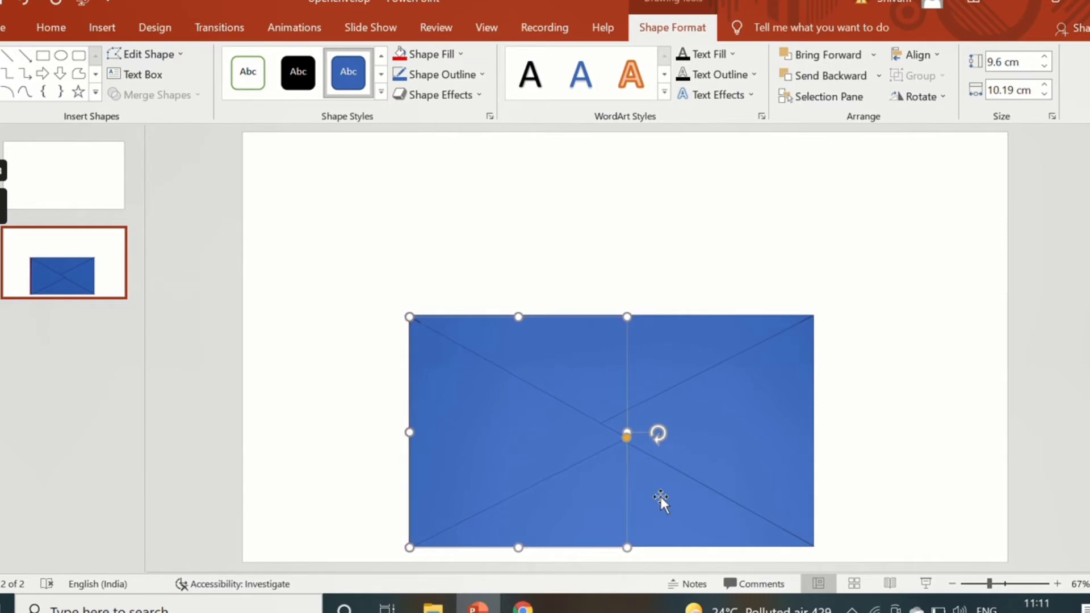
{"action": "left_click", "coordinate": [870, 465]}
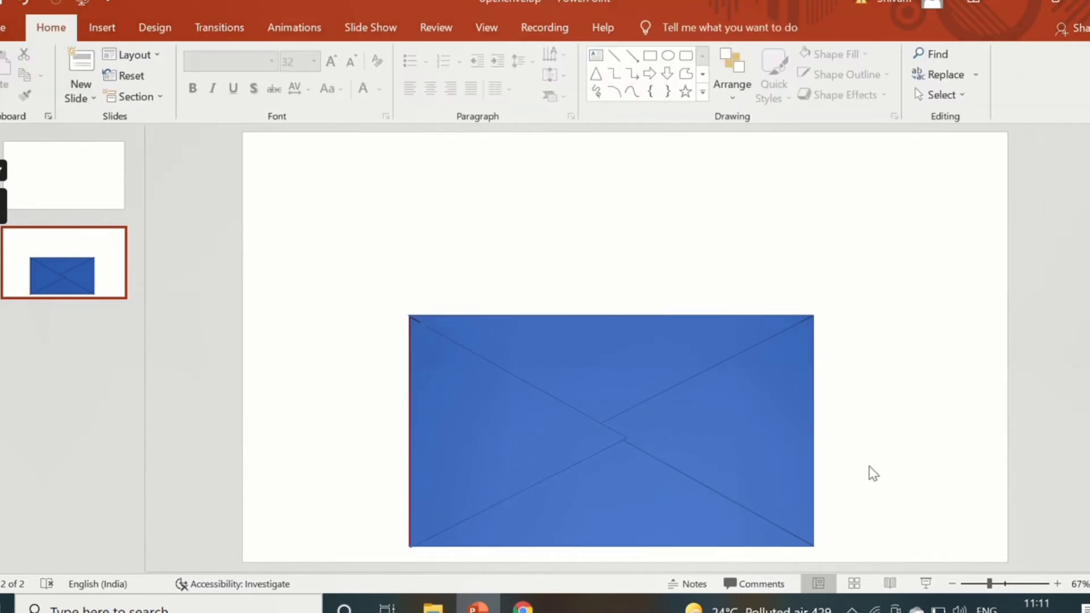
Step: Drag the left and right pieces' adjustment points so both tips meet at the envelope centre
{"action": "left_click", "coordinate": [587, 440]}
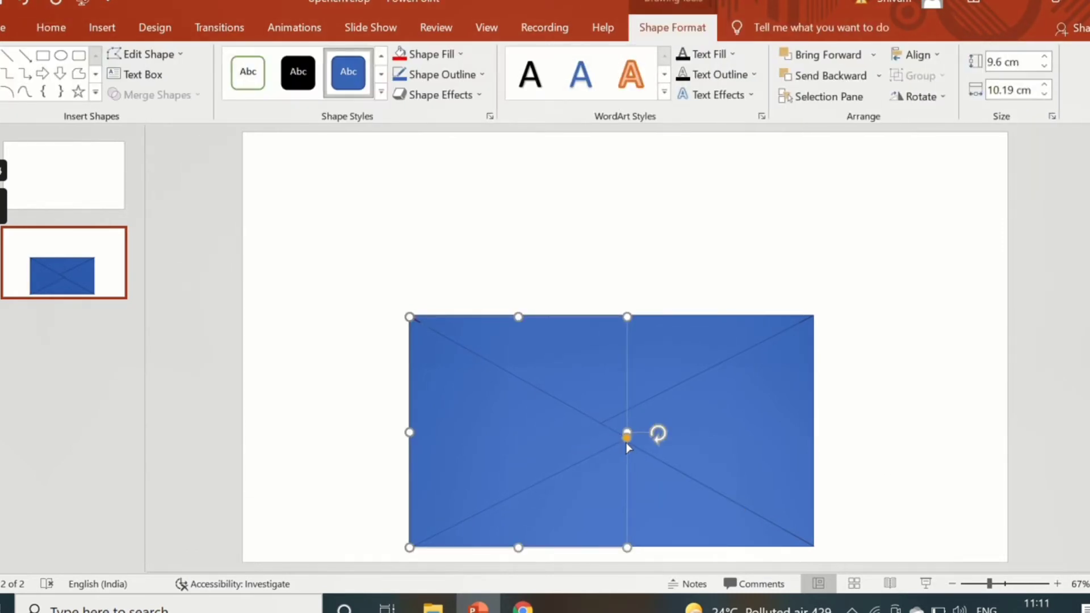
{"action": "left_click_drag", "start_coordinate": [626, 439], "coordinate": [619, 427]}
{"action": "left_click_drag", "start_coordinate": [625, 427], "coordinate": [616, 433]}
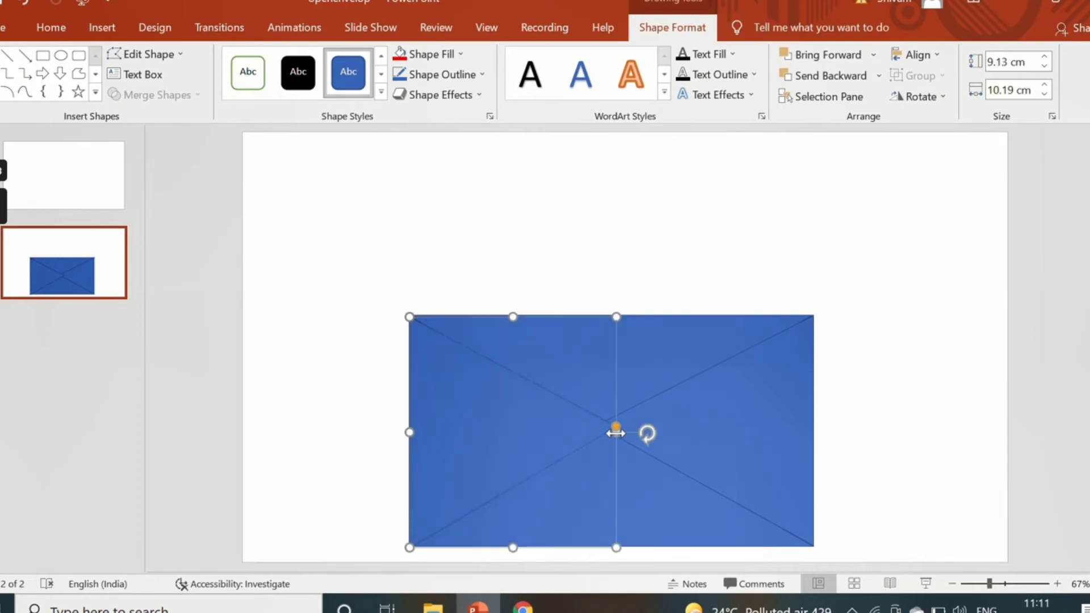
{"action": "left_click", "coordinate": [672, 412]}
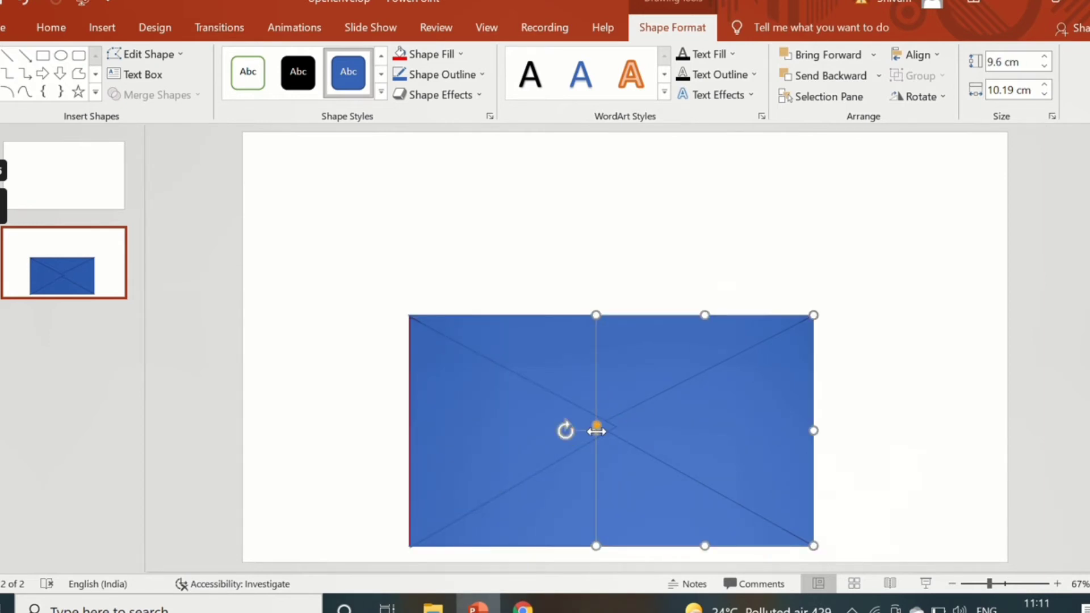
{"action": "left_click_drag", "start_coordinate": [596, 428], "coordinate": [610, 448]}
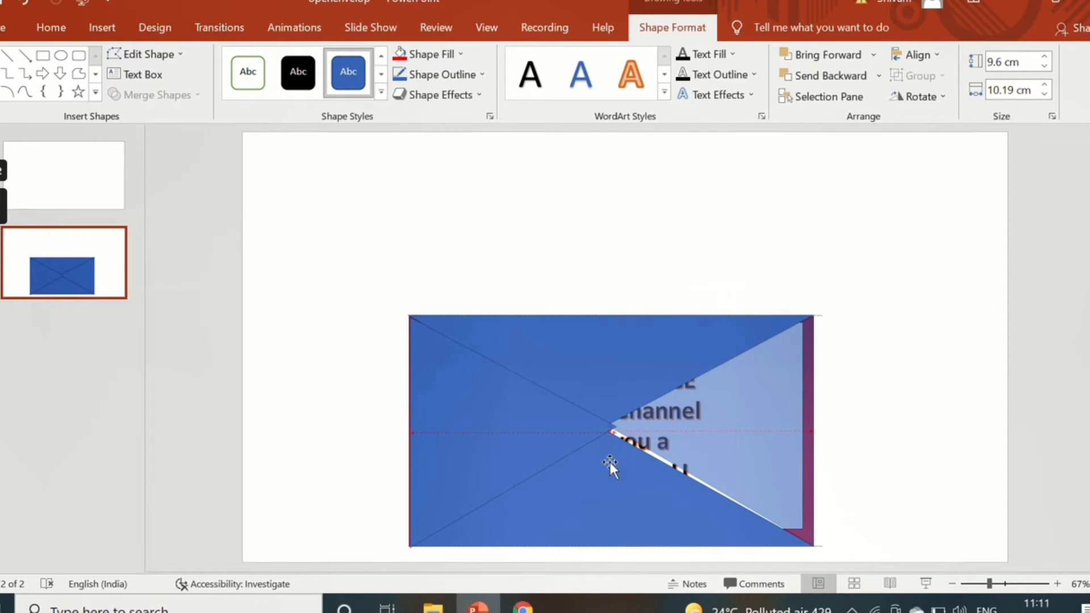
{"action": "left_click_drag", "start_coordinate": [610, 462], "coordinate": [610, 462]}
{"action": "left_click", "coordinate": [542, 438]}
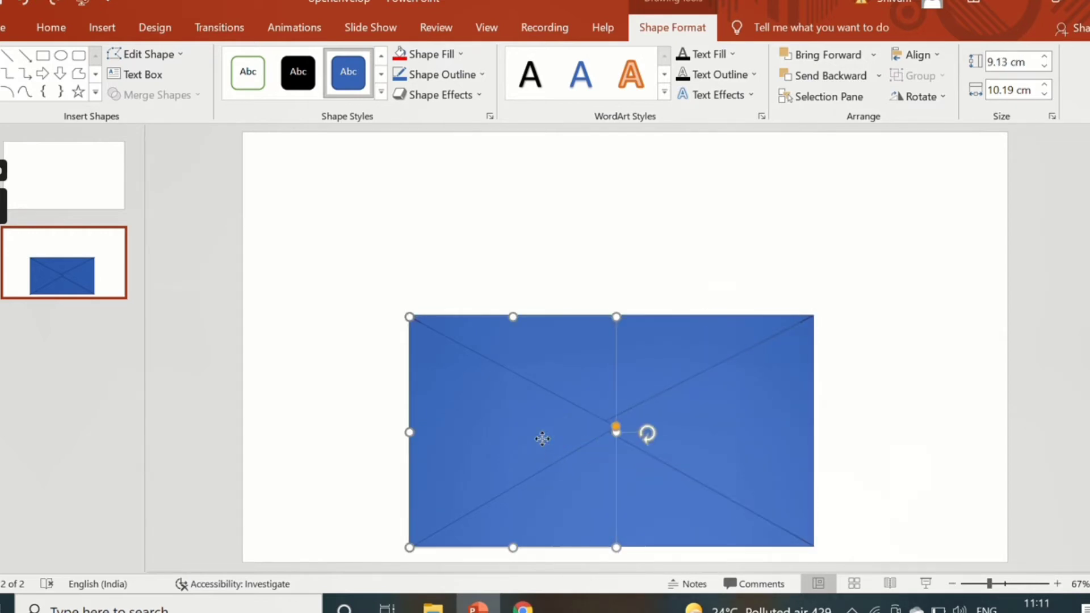
Step: Cut and paste the bottom and top flaps to bring them in front of the side flaps
{"action": "left_click", "coordinate": [716, 509]}
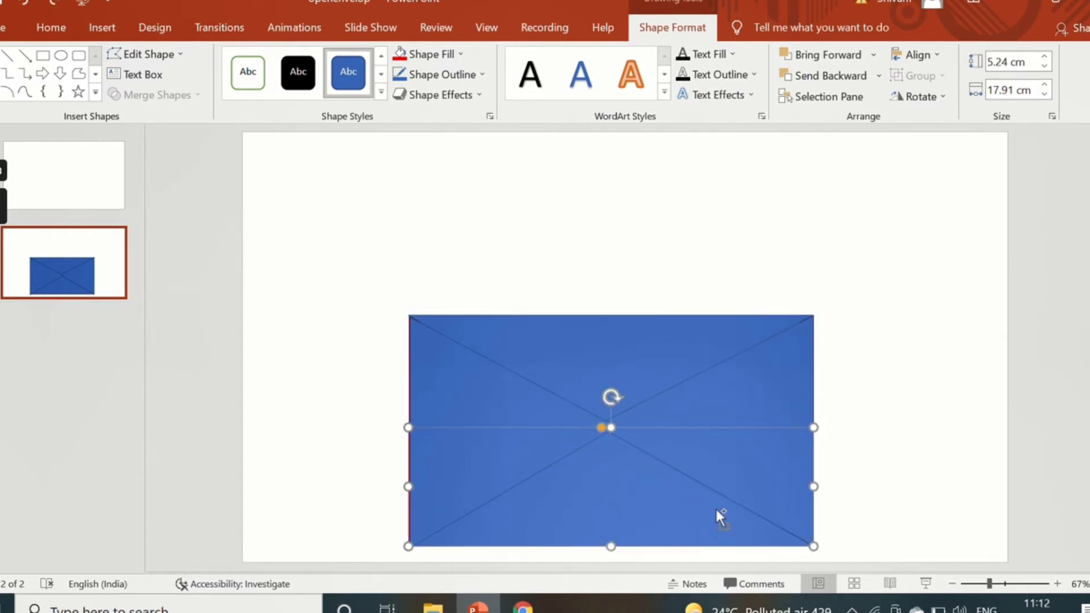
{"action": "key", "text": "ctrl+x"}
{"action": "key", "text": "ctrl+v"}
{"action": "left_click", "coordinate": [927, 445]}
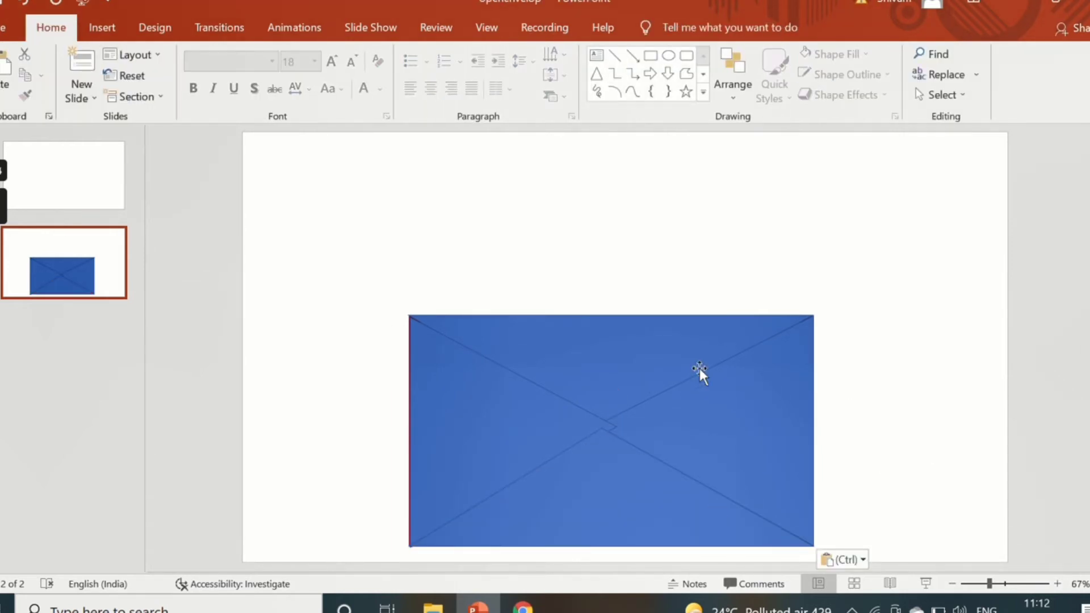
{"action": "left_click", "coordinate": [658, 365]}
{"action": "key", "text": "ctrl+x"}
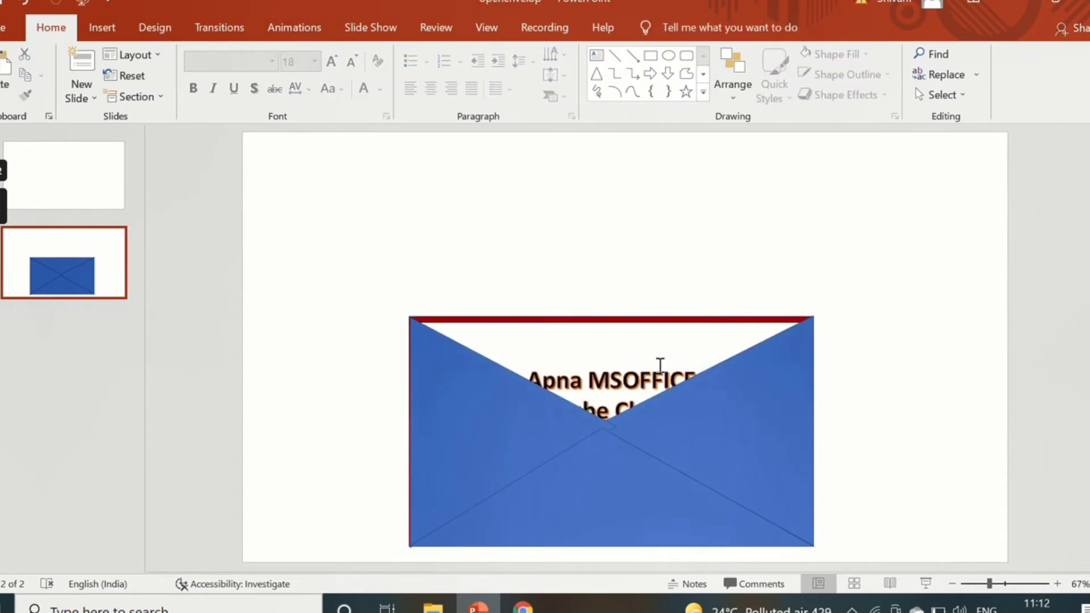
{"action": "key", "text": "ctrl+v"}
{"action": "left_click", "coordinate": [948, 360]}
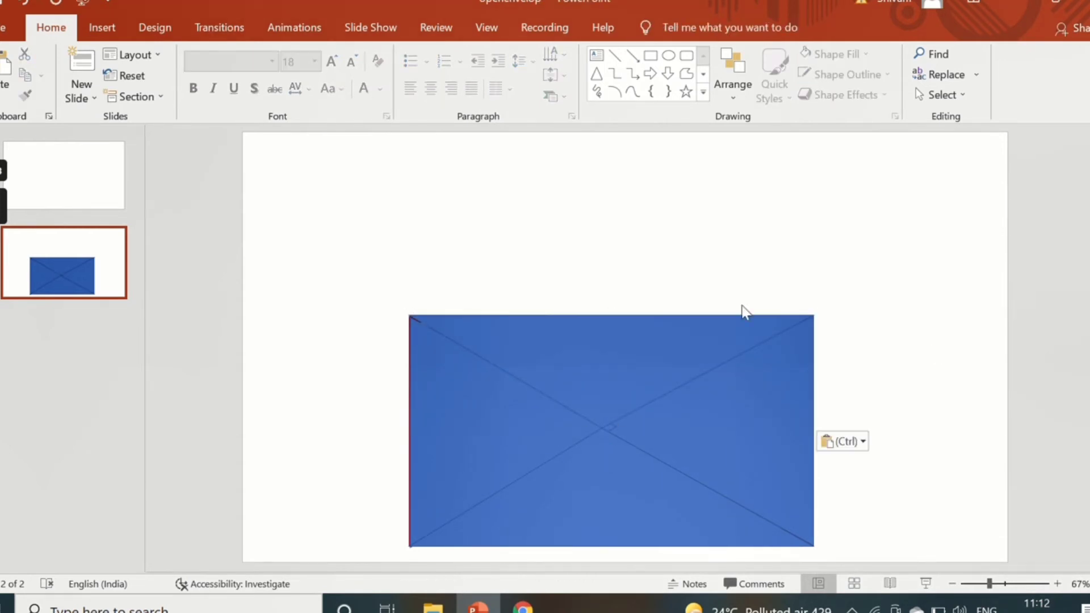
{"action": "left_click", "coordinate": [563, 359]}
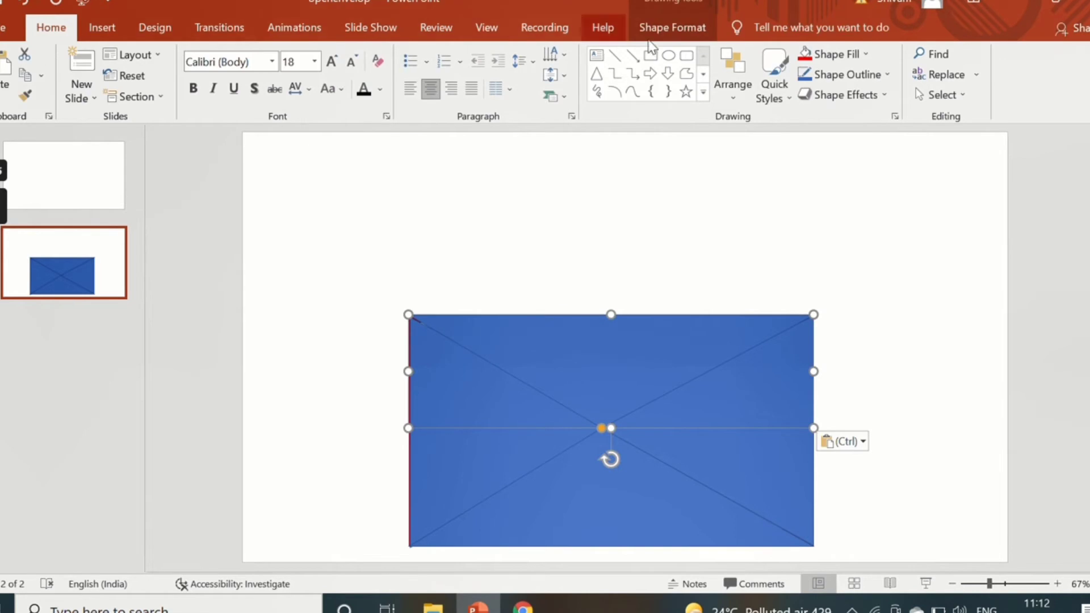
Step: Fill the top flap with red and apply a Dark Variation gradient
{"action": "left_click", "coordinate": [672, 29]}
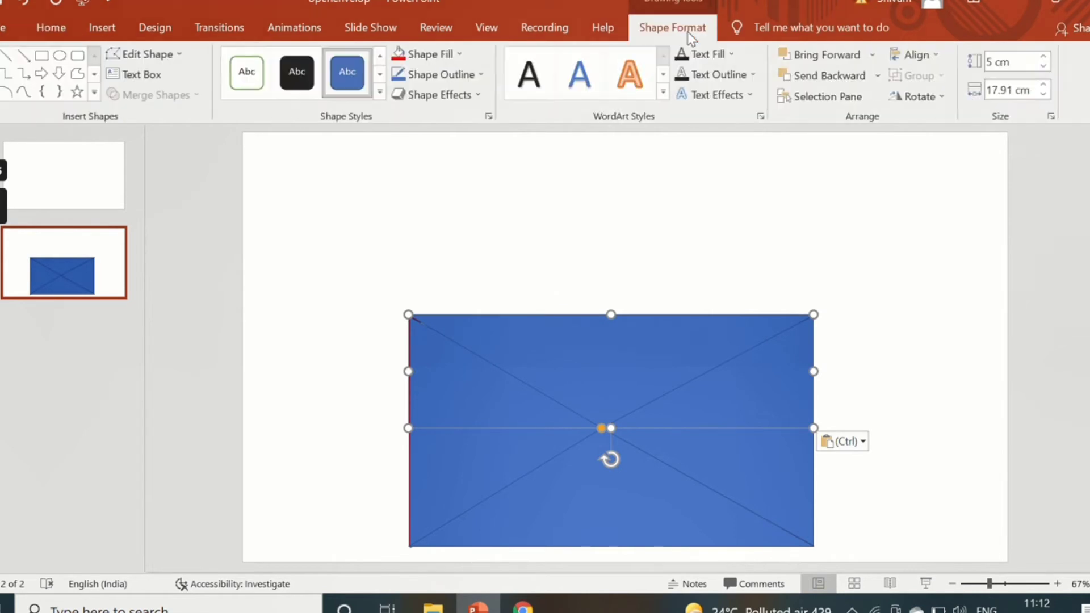
{"action": "left_click", "coordinate": [399, 55]}
{"action": "left_click", "coordinate": [446, 54]}
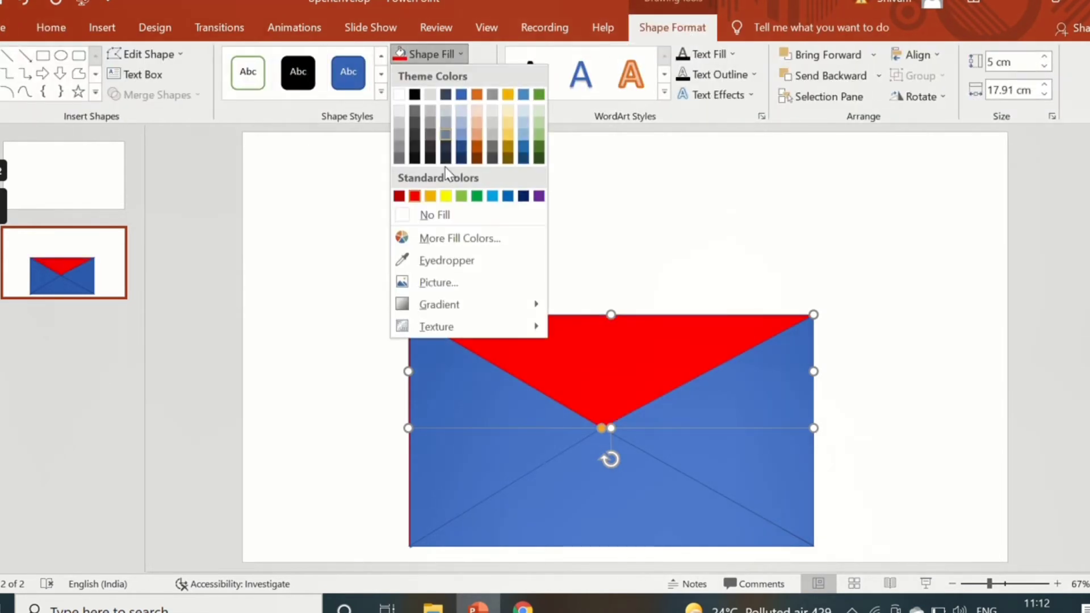
{"action": "mouse_move", "coordinate": [439, 304]}
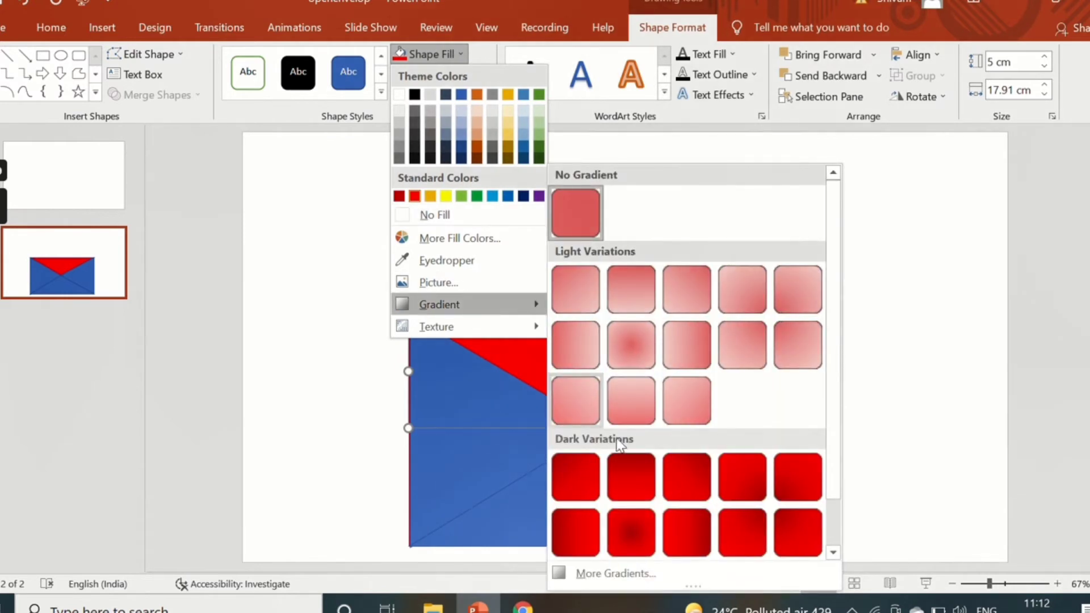
{"action": "left_click", "coordinate": [638, 490]}
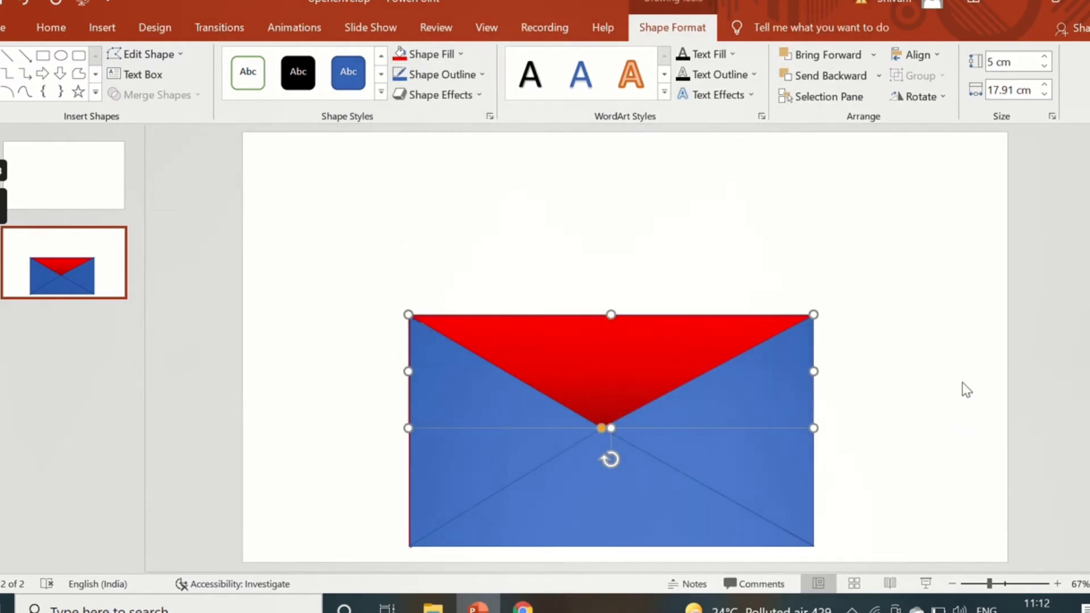
{"action": "left_click", "coordinate": [962, 383]}
Step: Use Format Painter to copy the top flap's red gradient onto the left and bottom pieces
{"action": "left_click", "coordinate": [617, 326]}
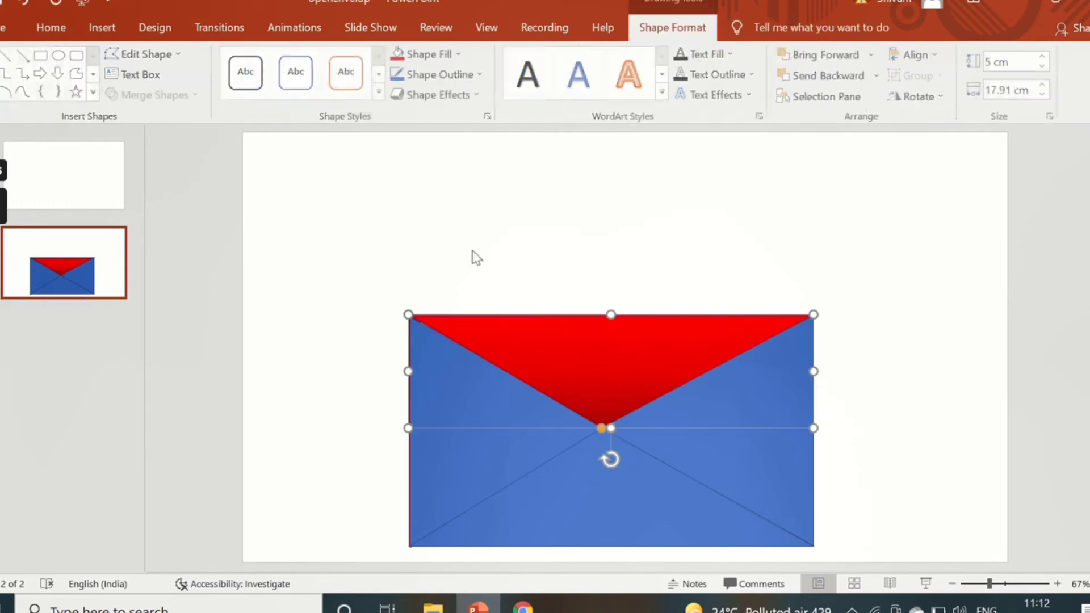
{"action": "left_click", "coordinate": [51, 27]}
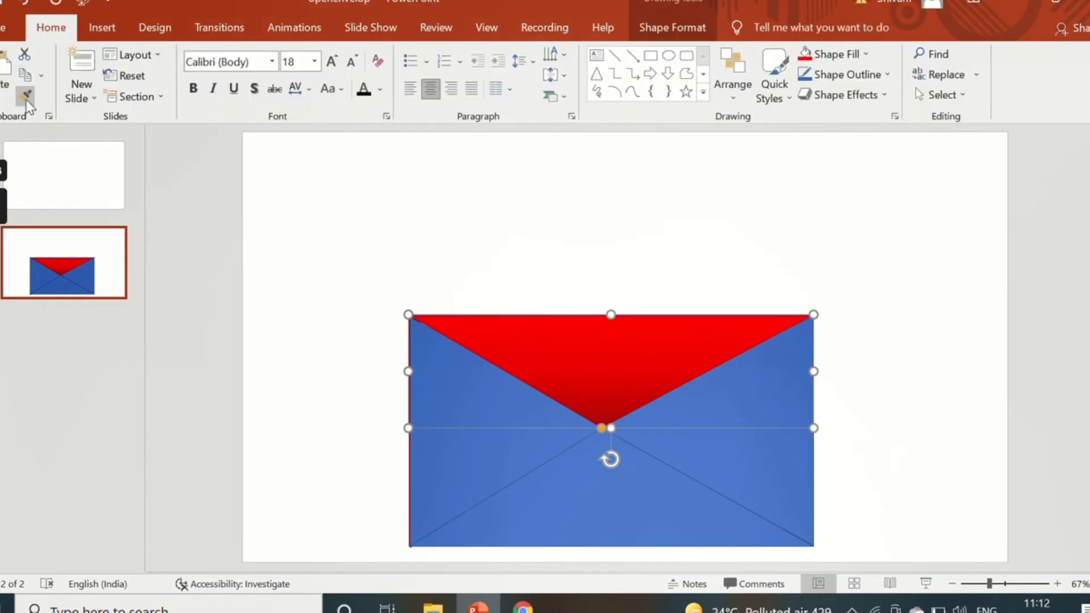
{"action": "left_click", "coordinate": [28, 98]}
{"action": "left_click", "coordinate": [450, 399]}
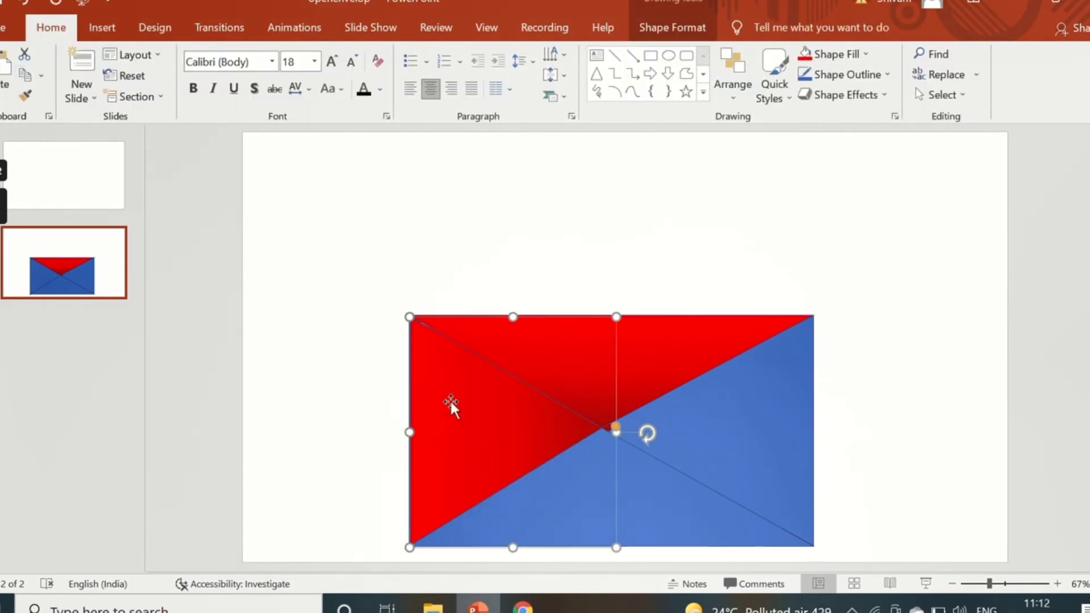
{"action": "left_click", "coordinate": [541, 333]}
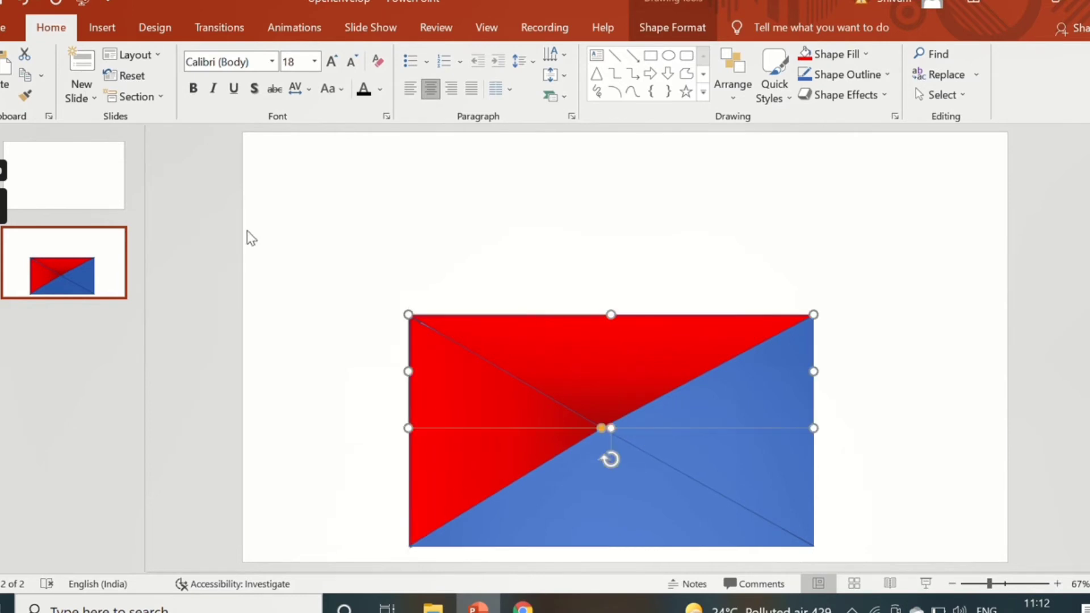
{"action": "left_click", "coordinate": [568, 512]}
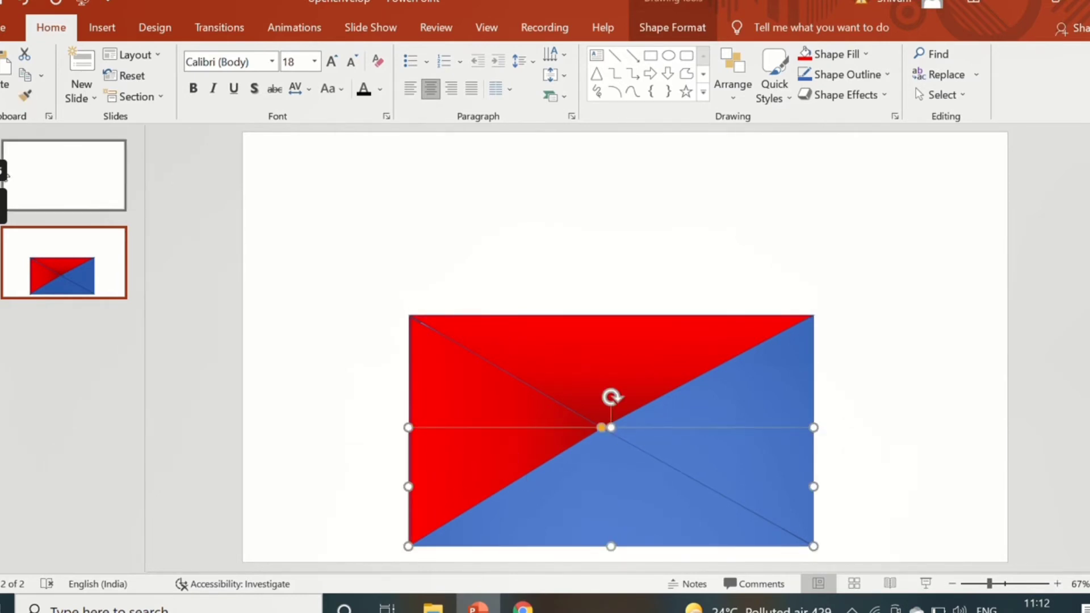
{"action": "left_click", "coordinate": [27, 98]}
{"action": "left_click", "coordinate": [551, 475]}
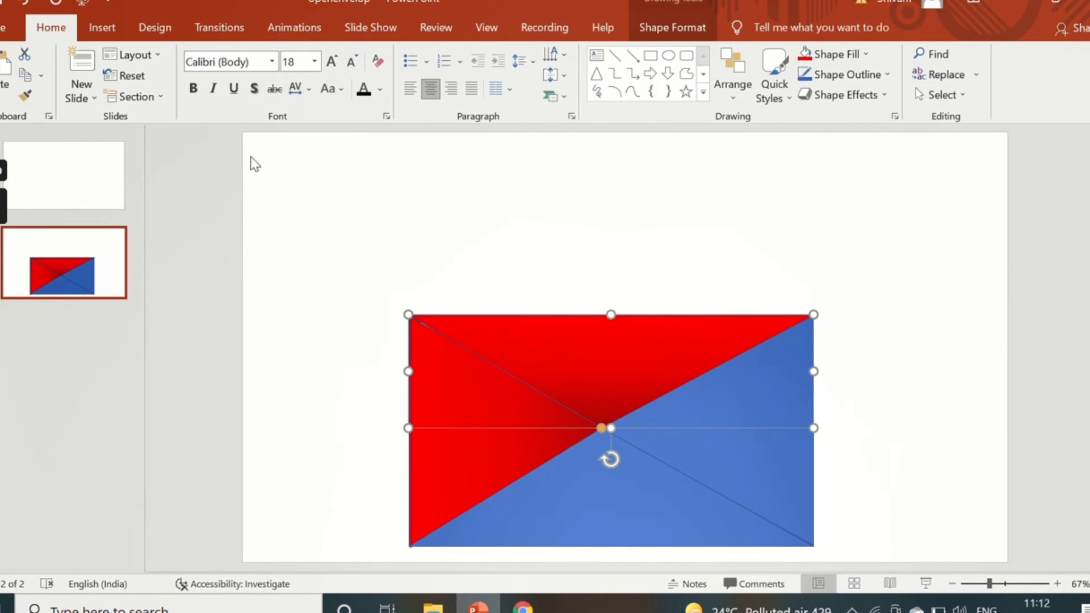
{"action": "left_click", "coordinate": [22, 96]}
{"action": "left_click", "coordinate": [621, 494]}
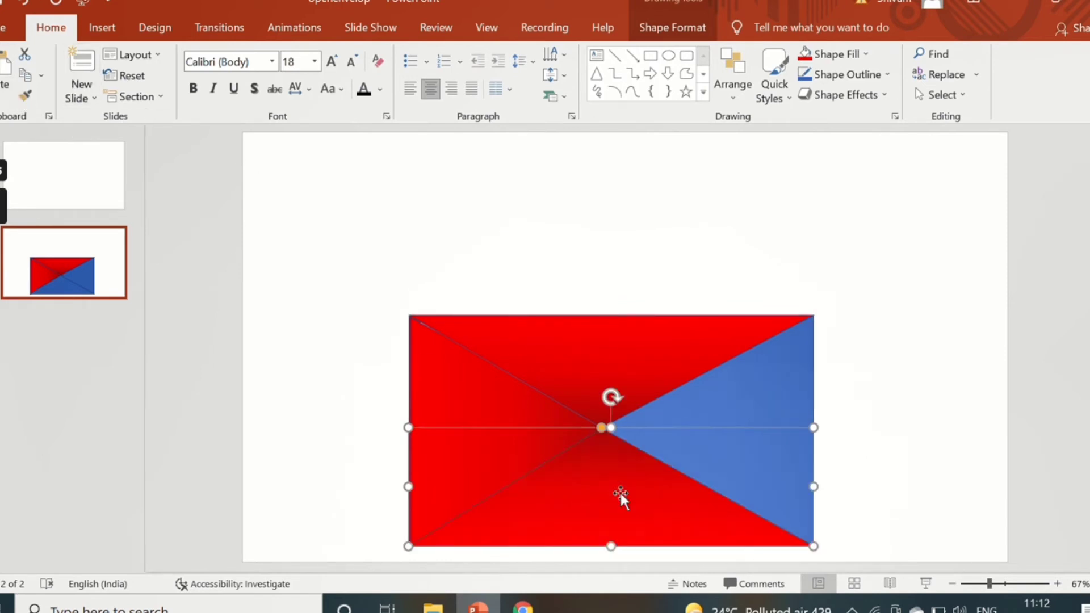
Step: Paint the same red gradient onto the remaining blue right triangle
{"action": "left_click", "coordinate": [659, 354]}
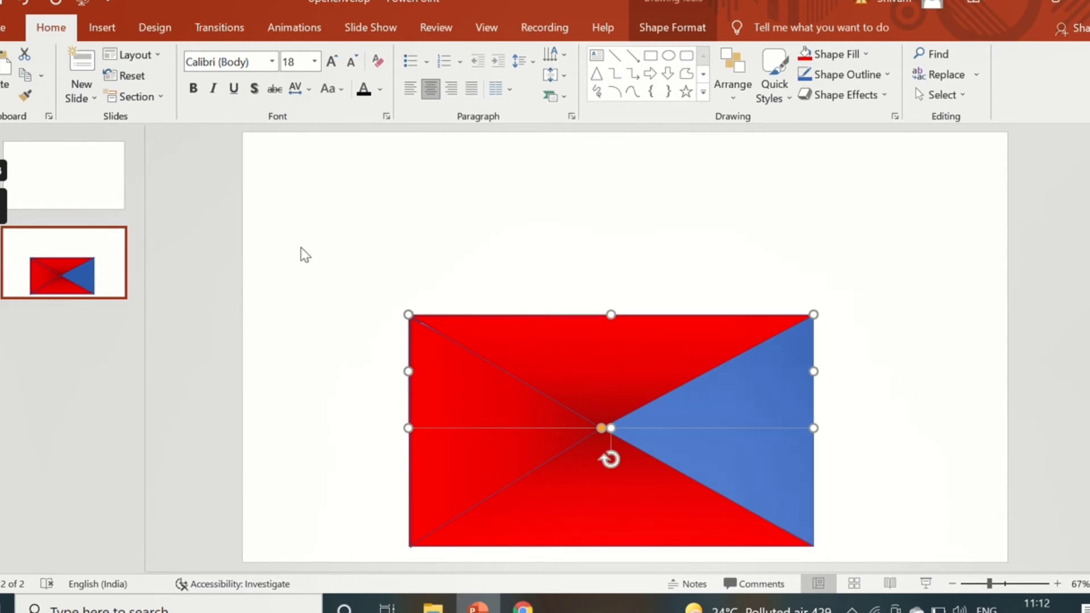
{"action": "left_click", "coordinate": [26, 96]}
{"action": "left_click", "coordinate": [736, 409]}
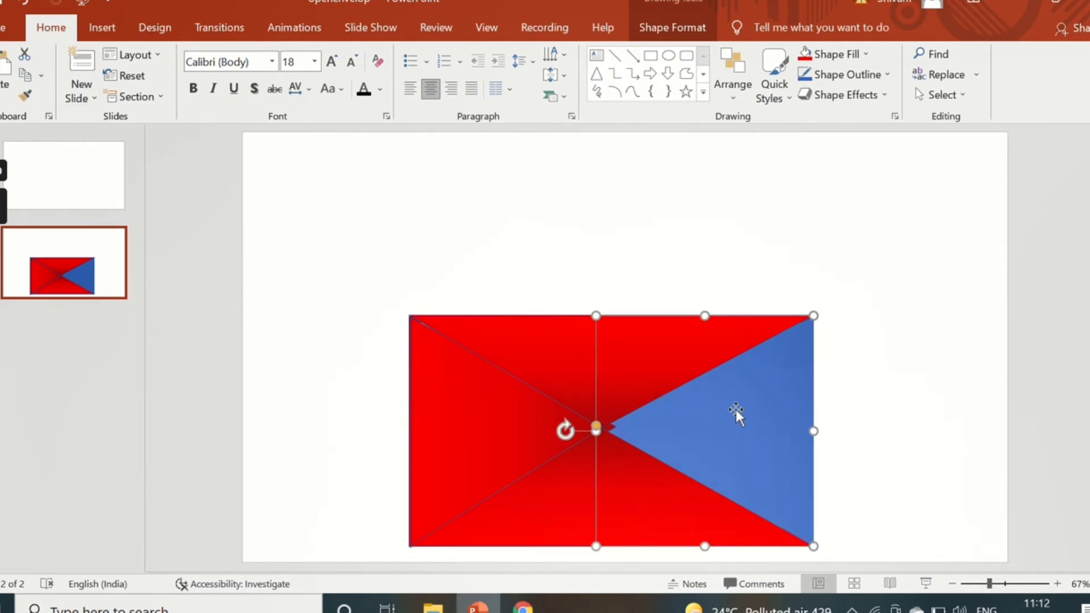
{"action": "left_click", "coordinate": [579, 356]}
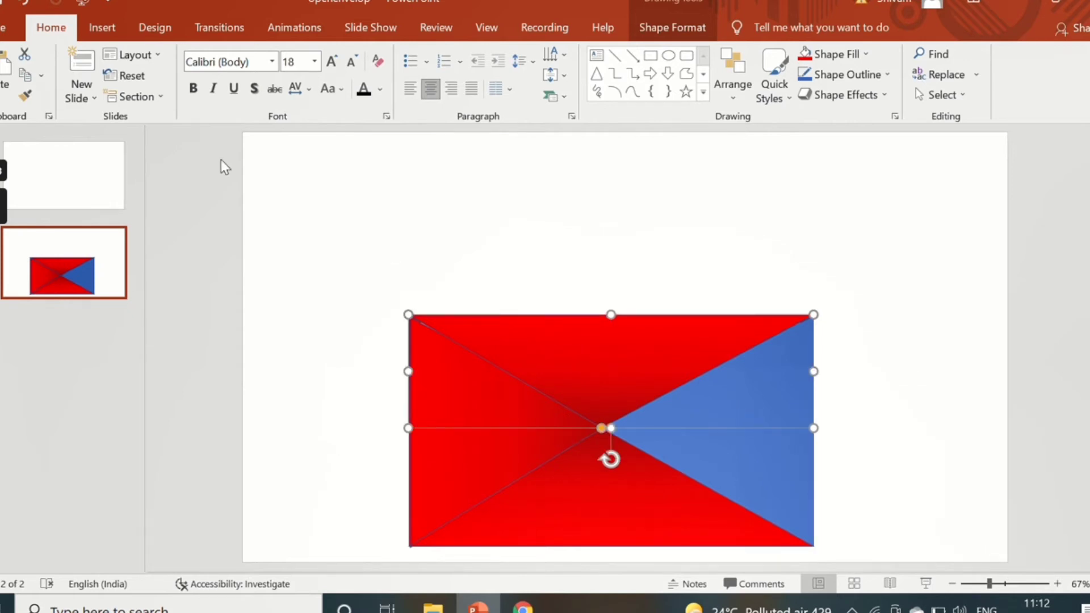
{"action": "left_click", "coordinate": [26, 96]}
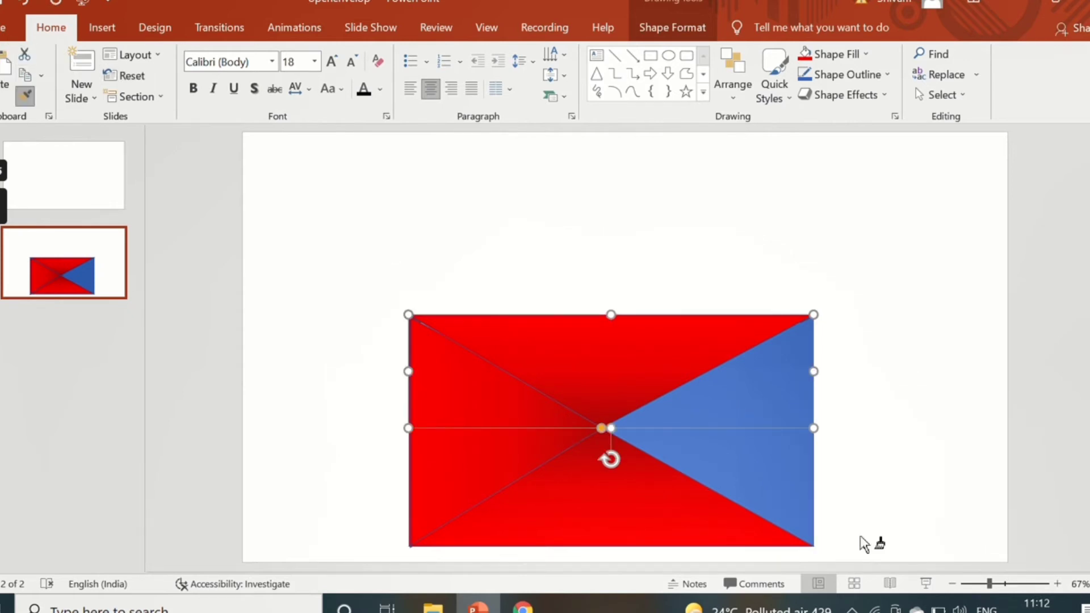
{"action": "left_click", "coordinate": [778, 492]}
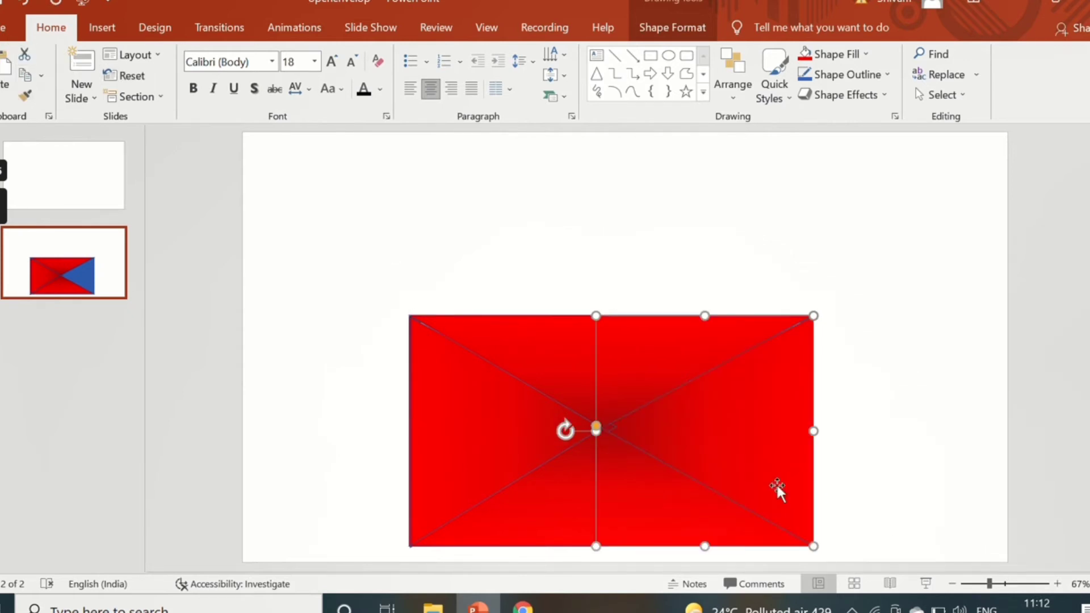
{"action": "left_click", "coordinate": [920, 435]}
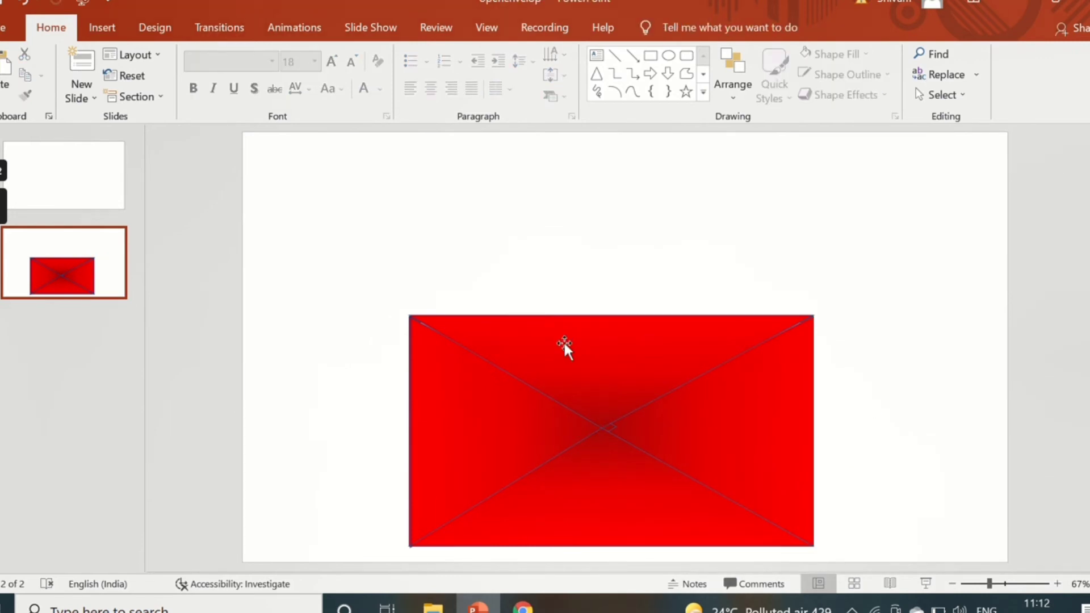
Step: Copy the lower triangle and nudge the copy up to sit on the envelope's top edge
{"action": "left_click", "coordinate": [582, 358]}
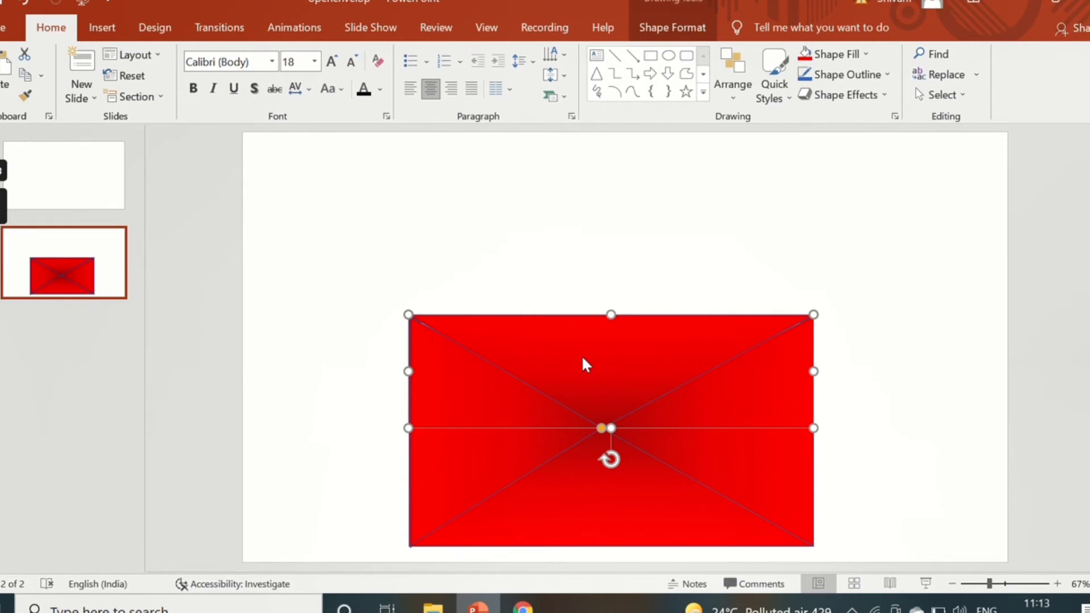
{"action": "left_click", "coordinate": [610, 490]}
{"action": "key", "text": "Right"}
{"action": "key", "text": "Right"}
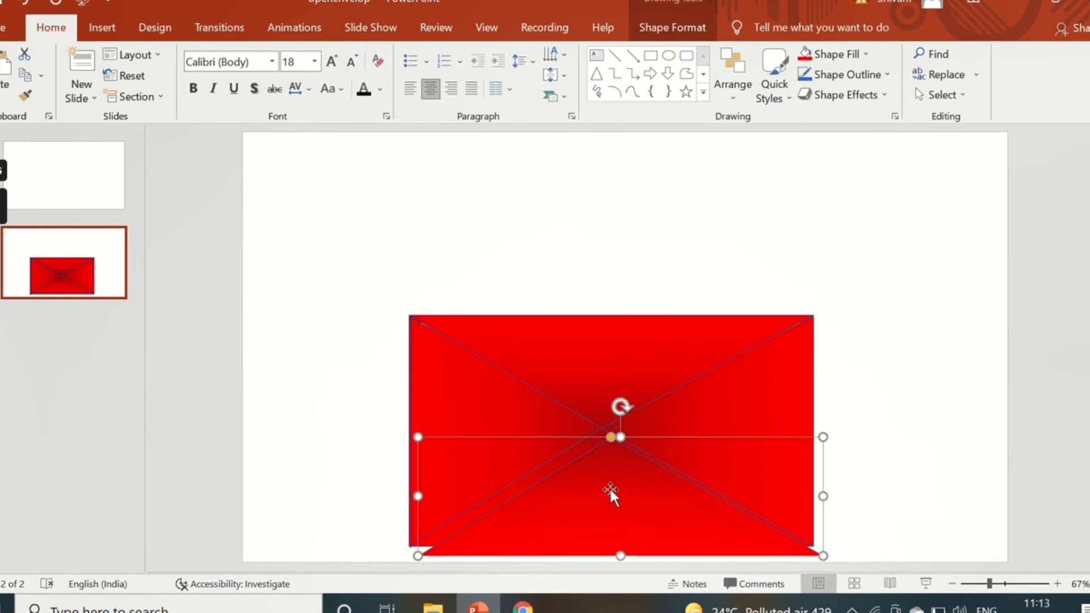
{"action": "key", "text": "Up"}
{"action": "key", "text": "Up"}
{"action": "key", "text": "Up"}
{"action": "key", "text": "Up"}
{"action": "key", "text": "Up"}
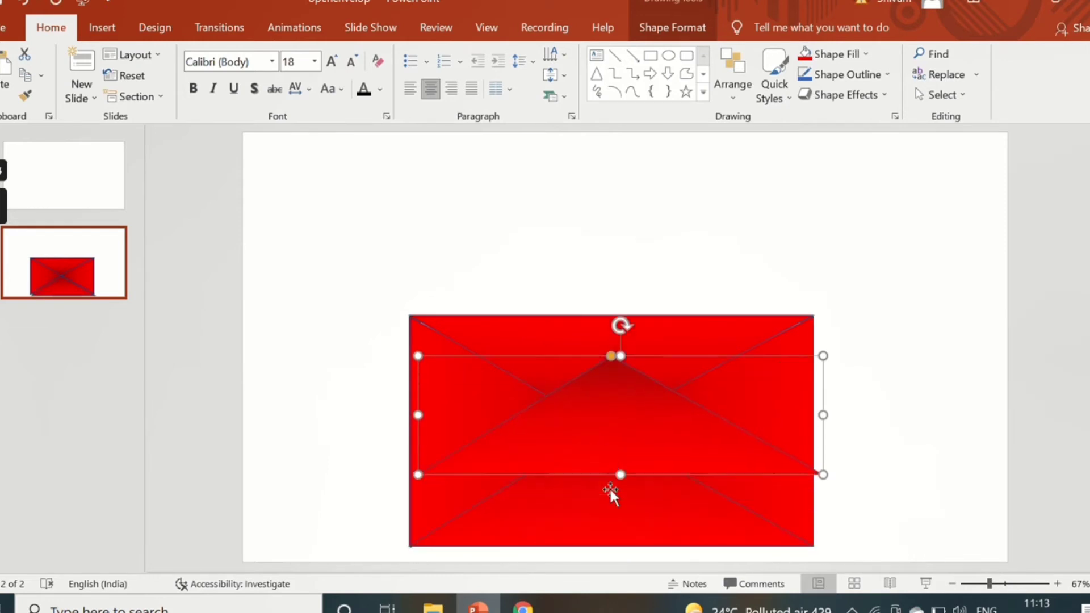
{"action": "key", "text": "Up"}
{"action": "key", "text": "Up"}
{"action": "key", "text": "Up"}
{"action": "key", "text": "Up"}
{"action": "key", "text": "Up"}
{"action": "key", "text": "Up"}
{"action": "key", "text": "Left"}
{"action": "key", "text": "Left"}
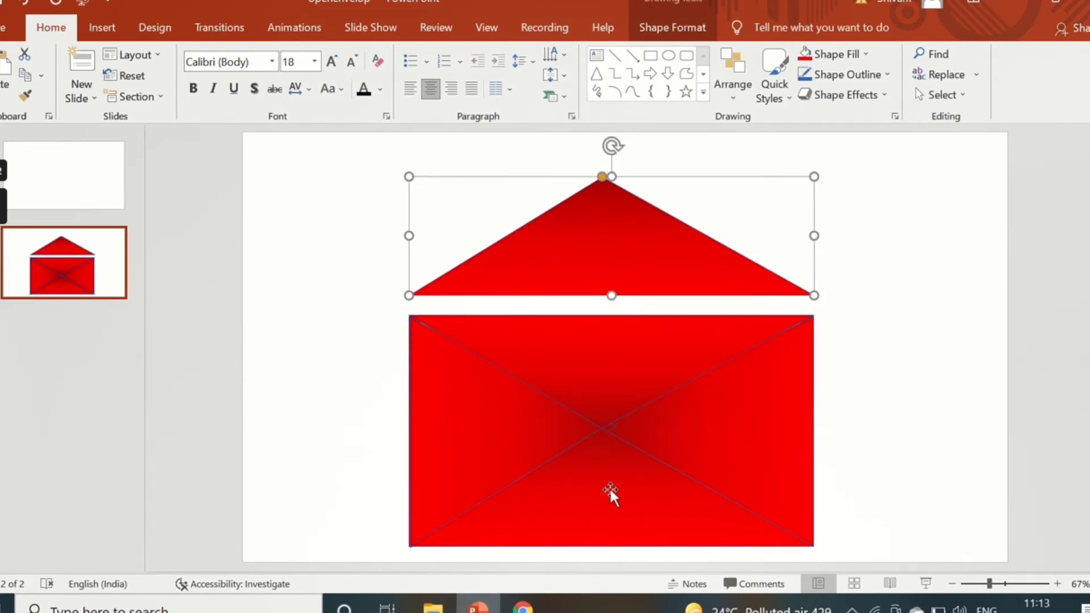
{"action": "key", "text": "Down"}
{"action": "key", "text": "Down"}
{"action": "key", "text": "Down"}
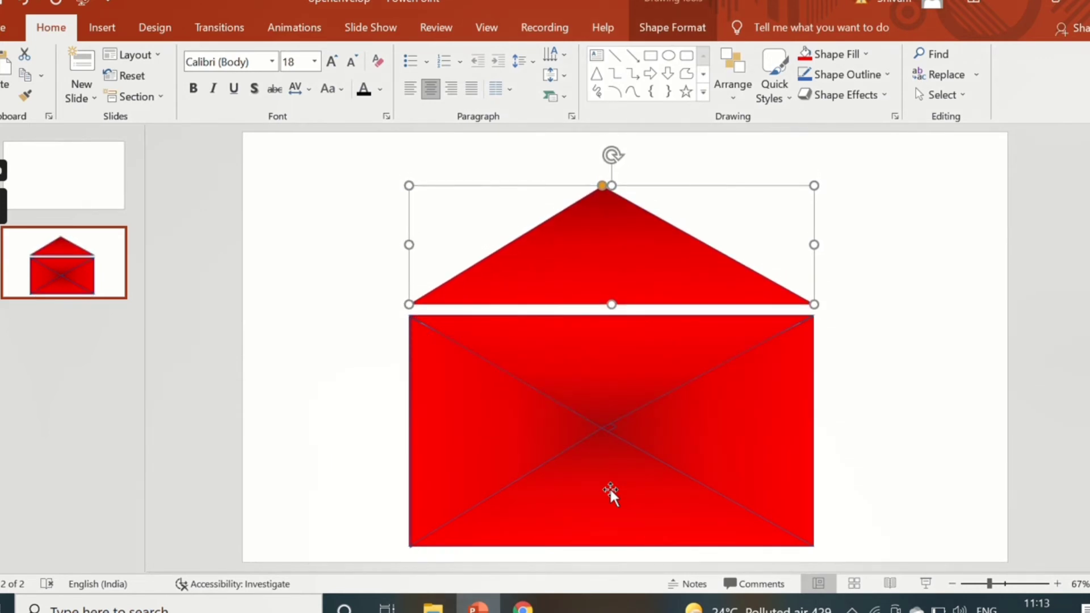
{"action": "key", "text": "Left"}
{"action": "key", "text": "Down"}
{"action": "key", "text": "Down"}
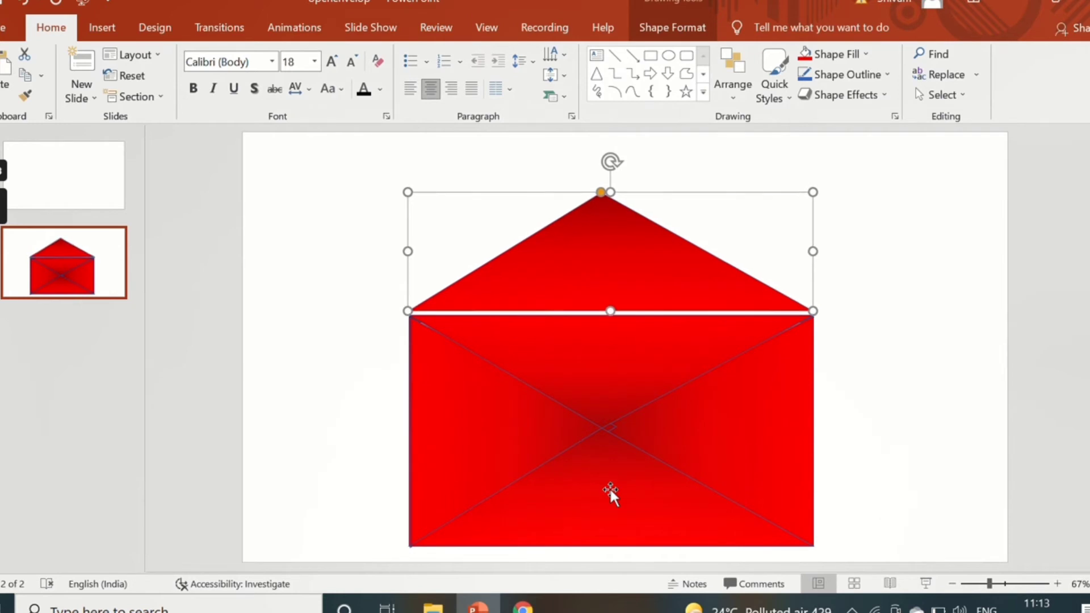
{"action": "key", "text": "Down"}
{"action": "key", "text": "Down"}
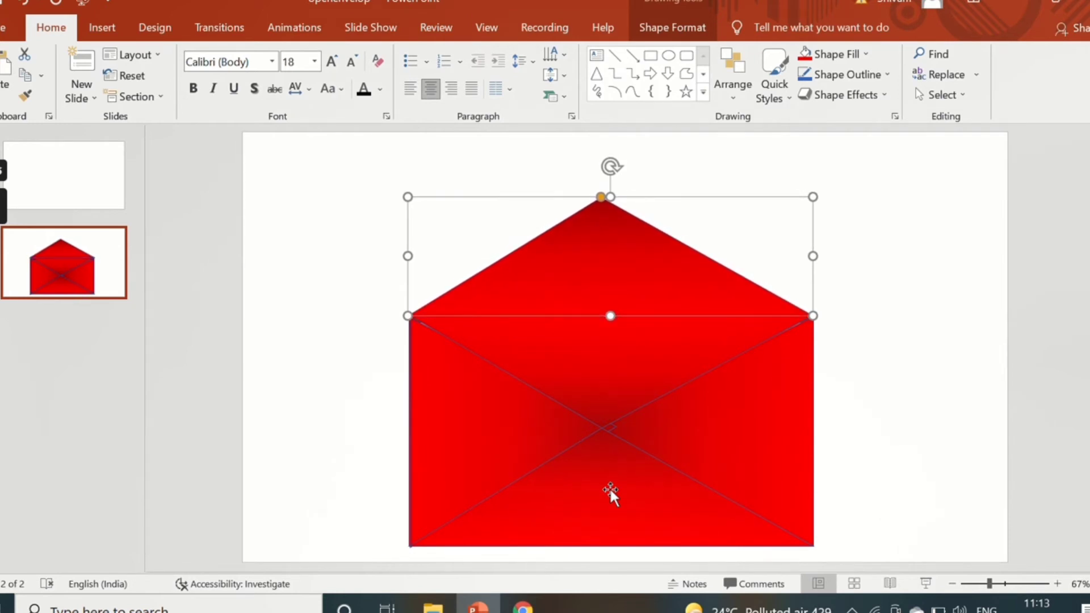
{"action": "key", "text": "Down"}
{"action": "key", "text": "Down"}
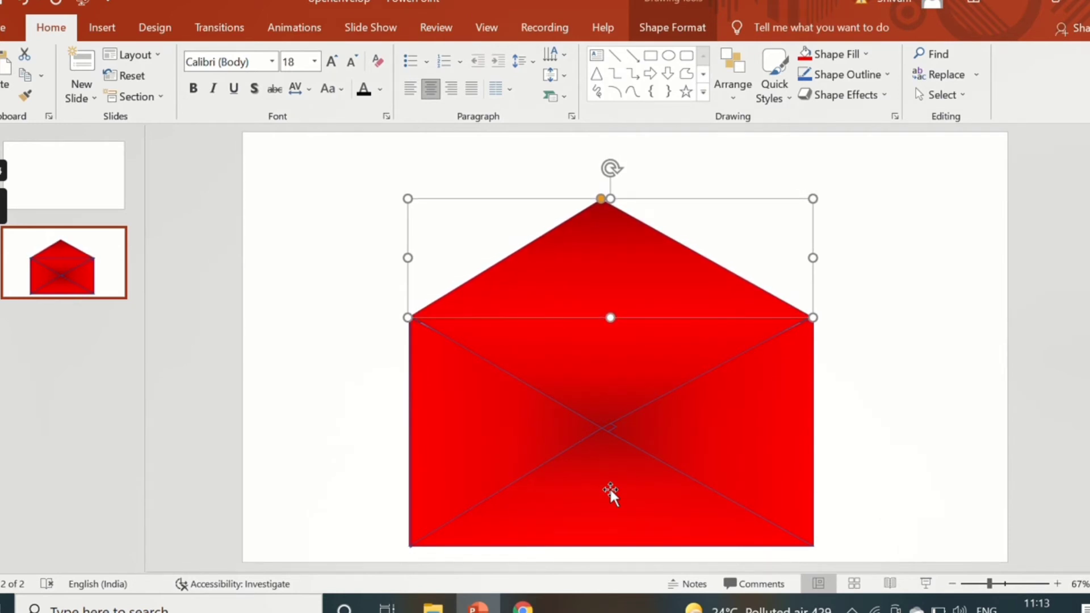
{"action": "key", "text": "Down"}
{"action": "key", "text": "Down"}
{"action": "key", "text": "Up"}
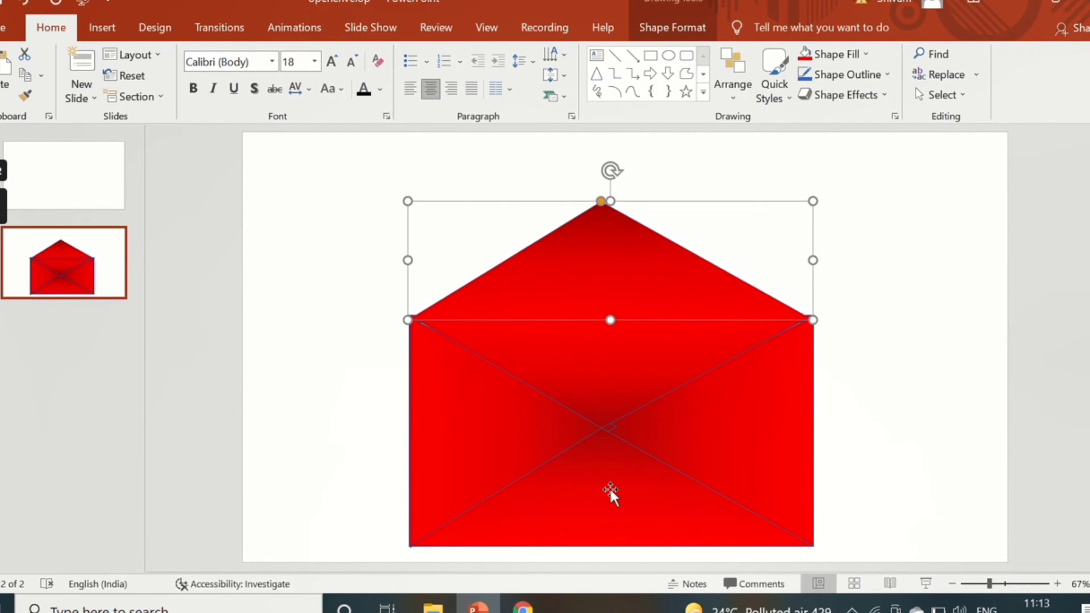
{"action": "key", "text": "Up"}
{"action": "key", "text": "Up"}
{"action": "key", "text": "Up"}
{"action": "key", "text": "Up"}
{"action": "key", "text": "Down"}
{"action": "key", "text": "Down"}
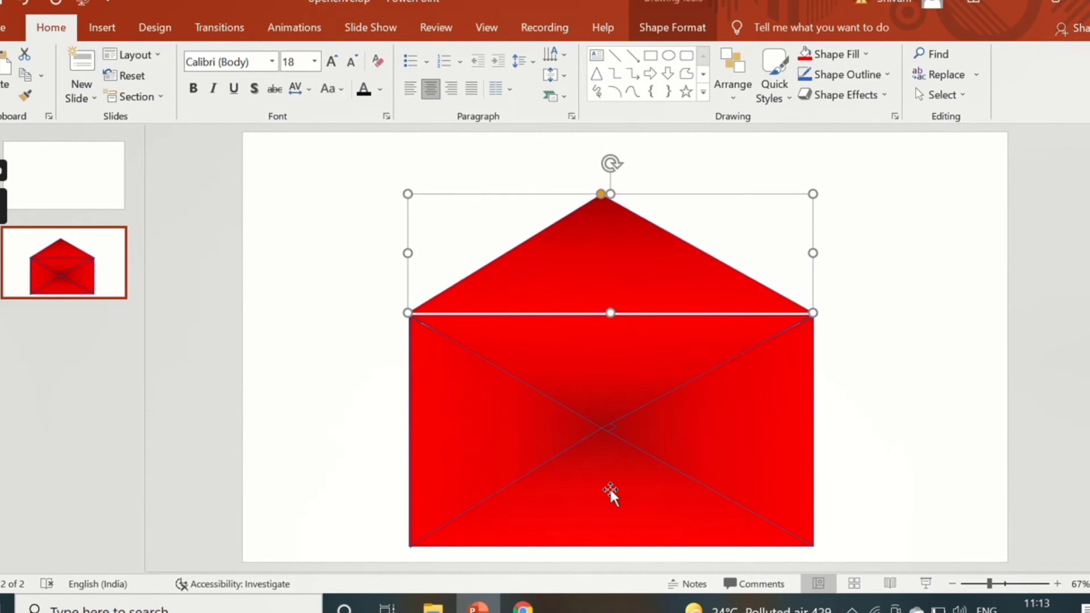
{"action": "key", "text": "Down"}
{"action": "key", "text": "Down"}
{"action": "key", "text": "Down"}
{"action": "key", "text": "Down"}
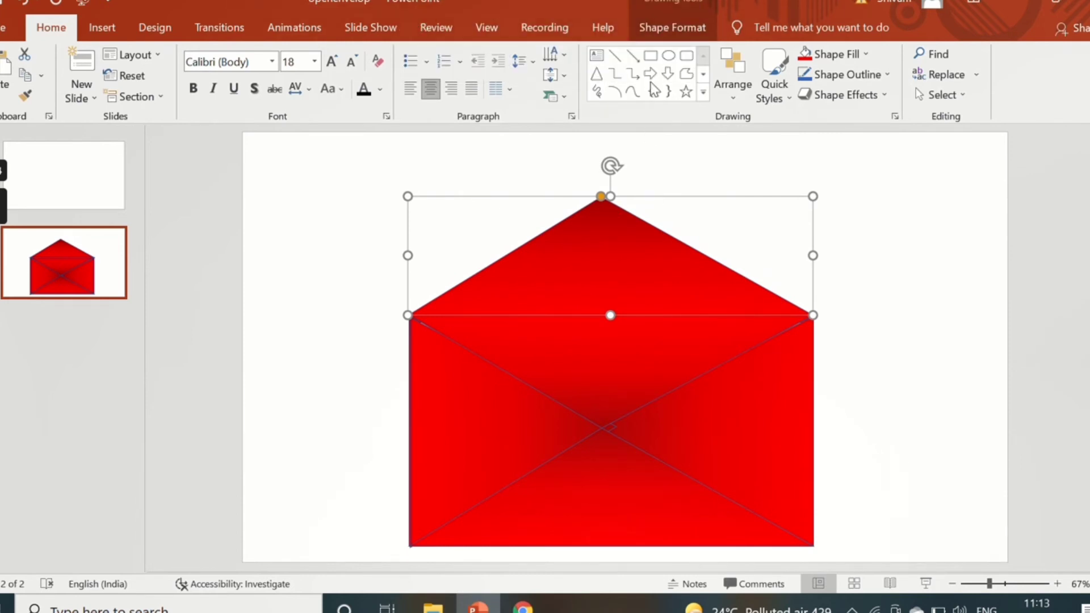
Step: Set the new open flap's Shape Outline to No Outline
{"action": "left_click", "coordinate": [657, 28]}
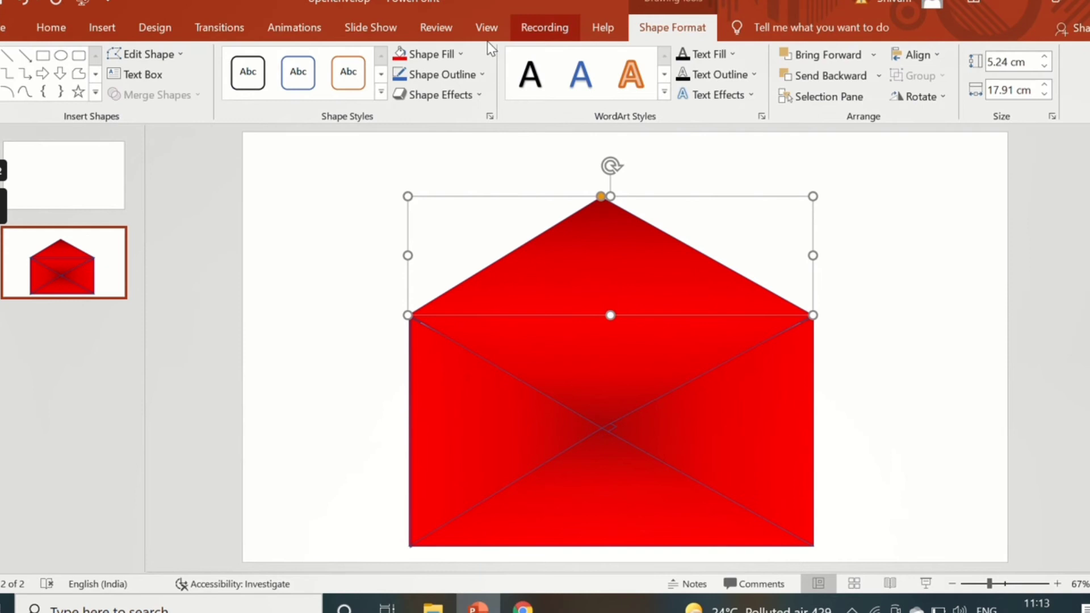
{"action": "left_click", "coordinate": [442, 75]}
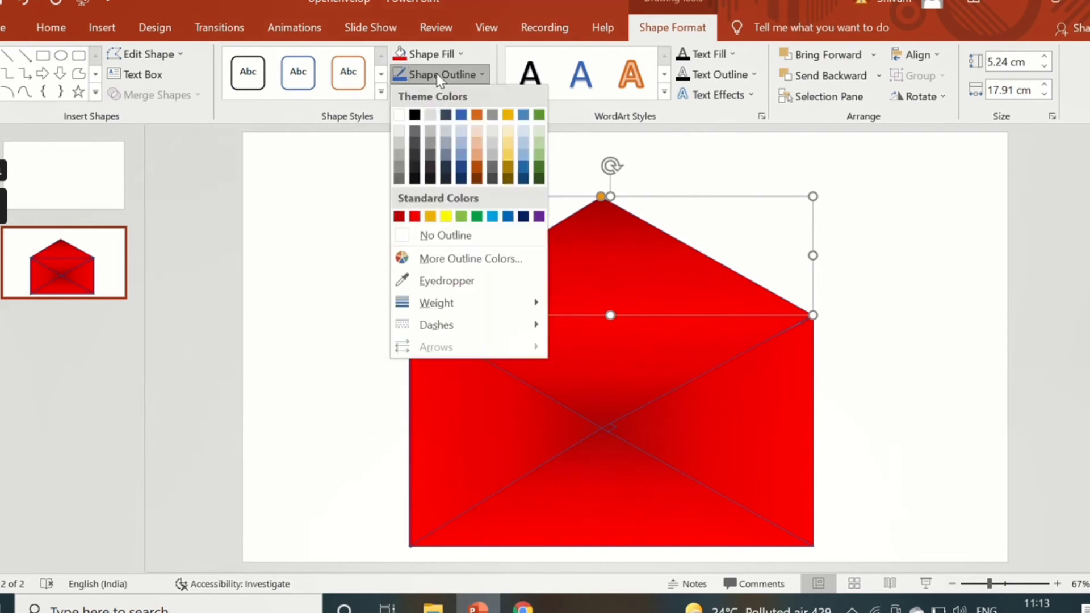
{"action": "left_click", "coordinate": [429, 235]}
{"action": "left_click", "coordinate": [312, 278]}
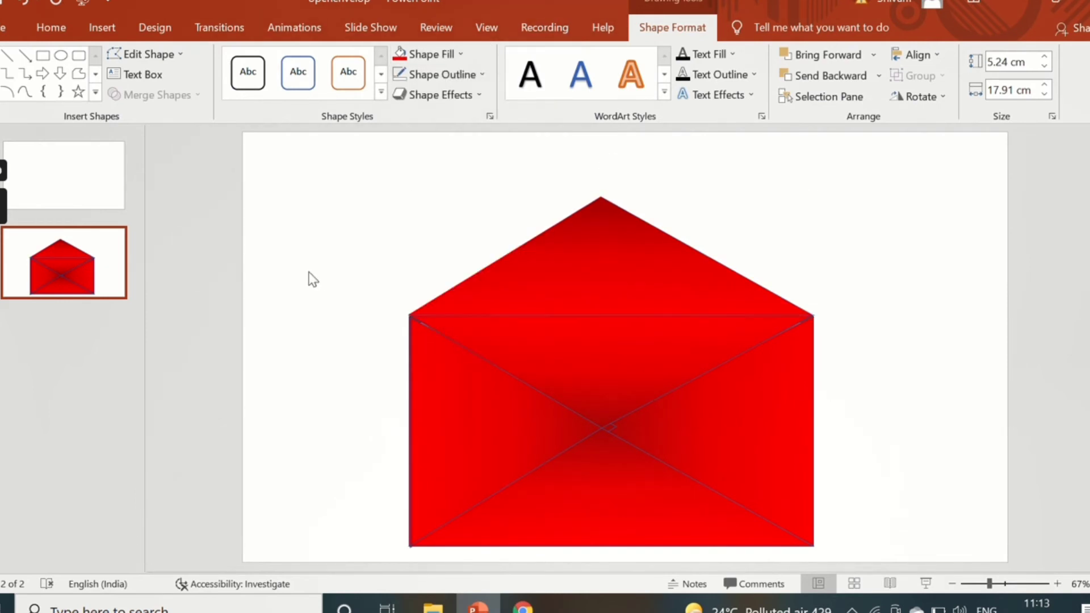
{"action": "left_click", "coordinate": [611, 262]}
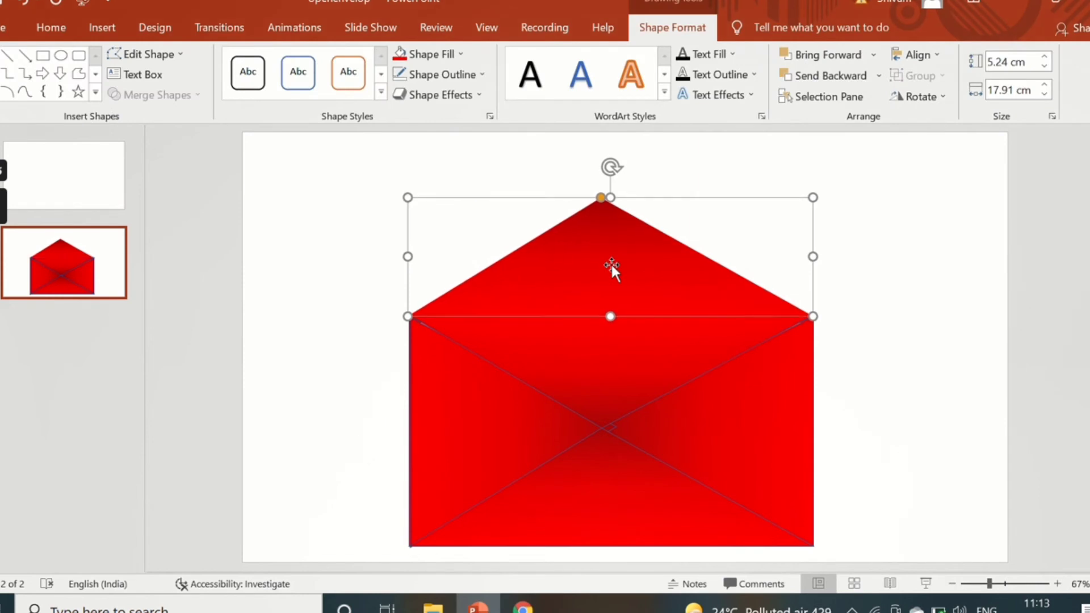
{"action": "left_click", "coordinate": [1045, 254]}
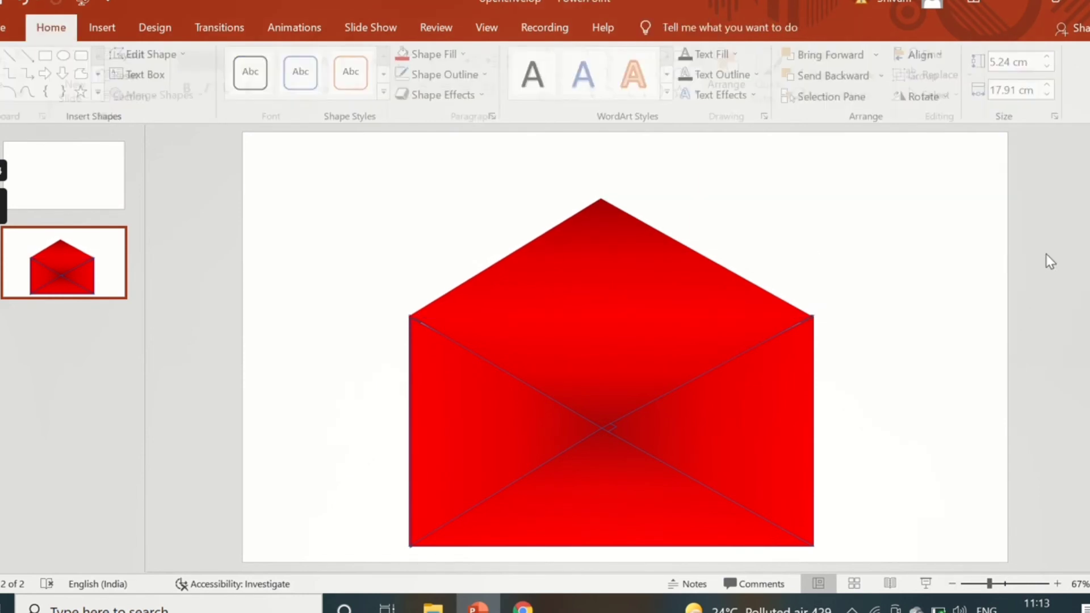
Step: Give the closed flap a Collapse exit animation with Effect Options set to To Top
{"action": "left_click", "coordinate": [661, 350]}
{"action": "left_click", "coordinate": [295, 28]}
{"action": "left_click", "coordinate": [663, 79]}
{"action": "scroll", "coordinate": [1007, 417], "scroll_direction": "down", "scroll_amount": 3}
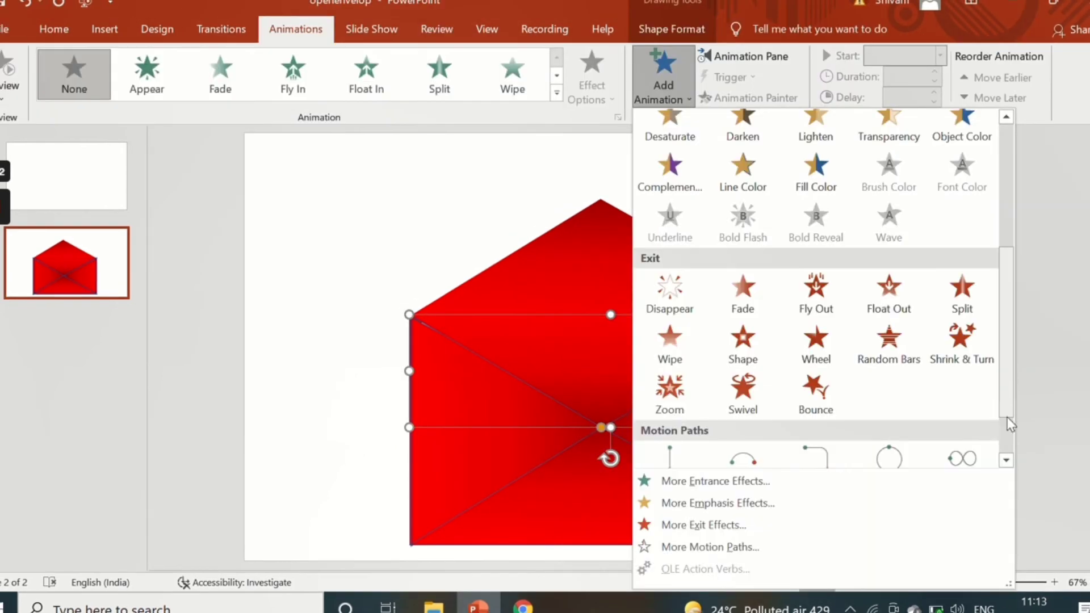
{"action": "left_click", "coordinate": [695, 524]}
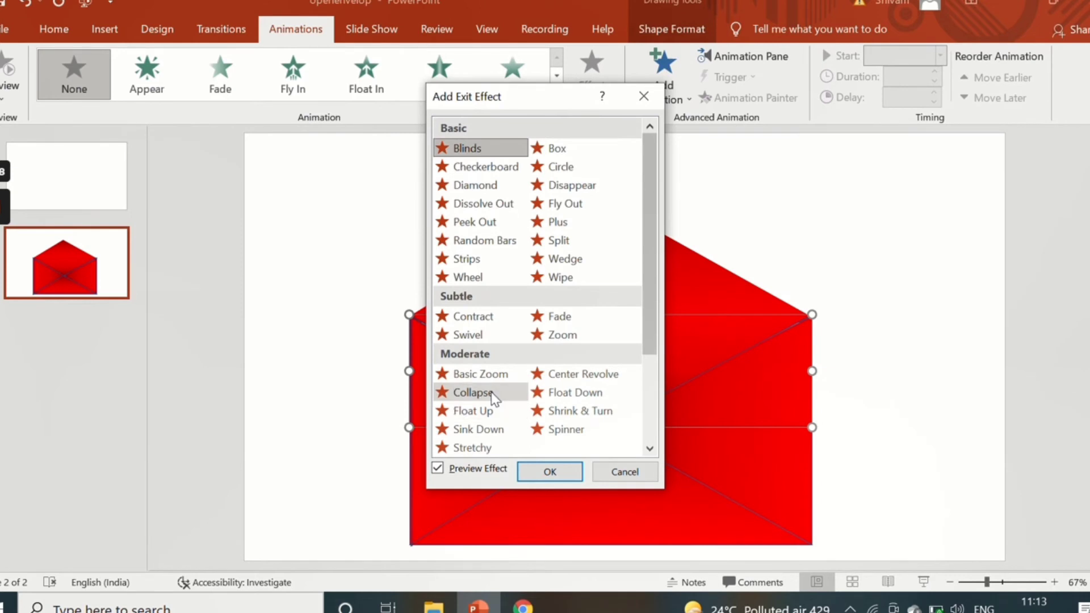
{"action": "left_click", "coordinate": [477, 392]}
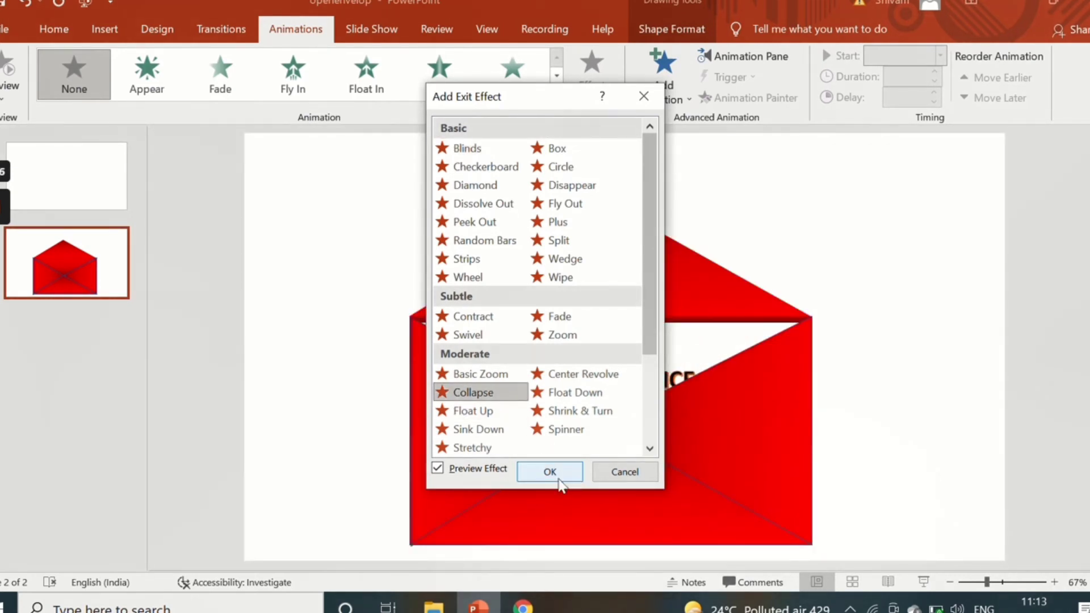
{"action": "left_click", "coordinate": [545, 472]}
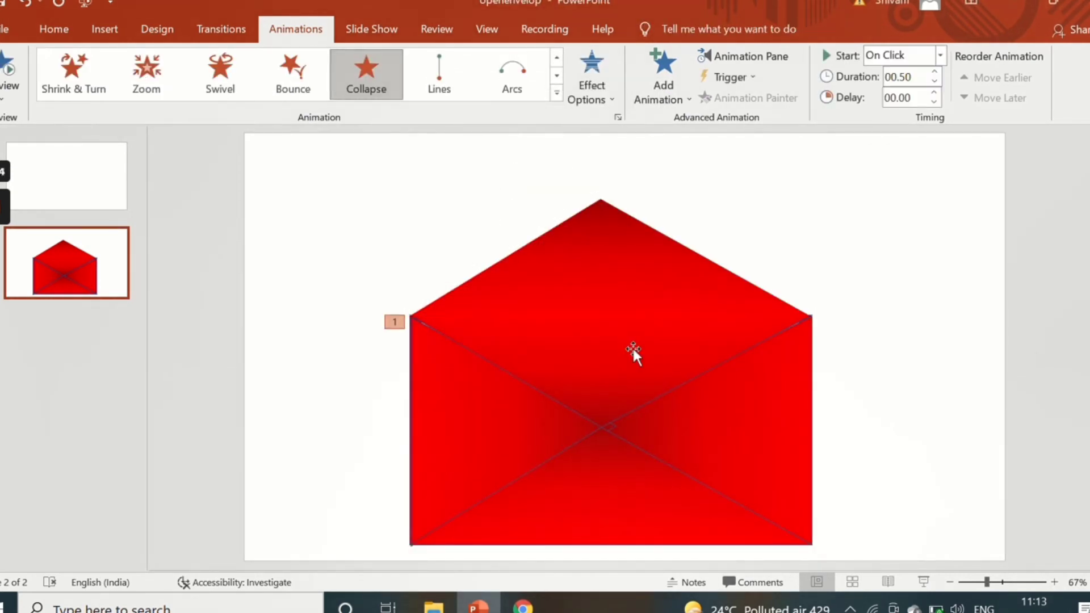
{"action": "left_click", "coordinate": [632, 346]}
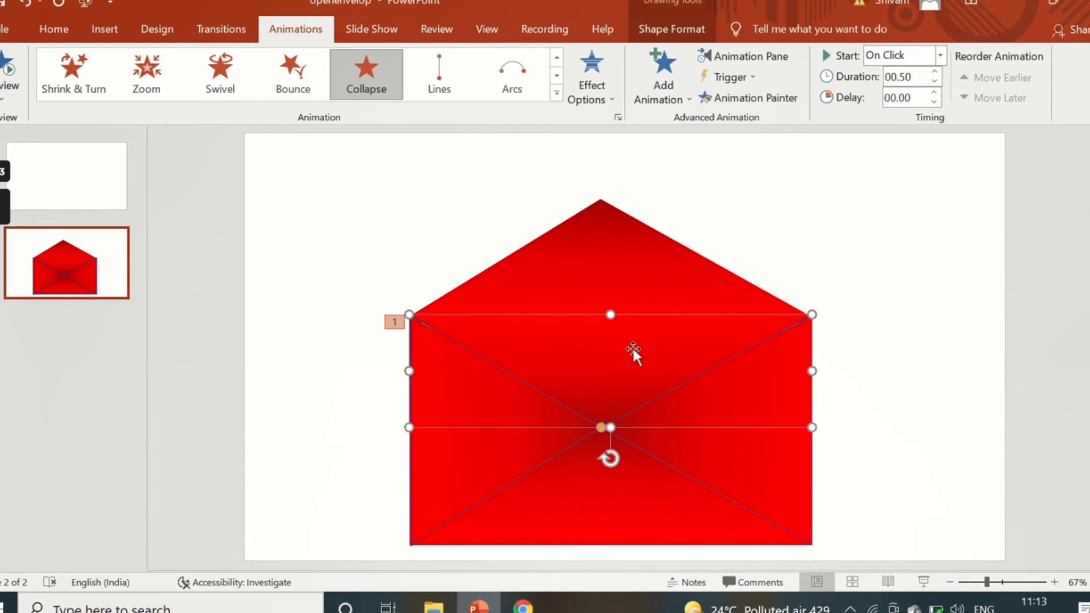
{"action": "left_click", "coordinate": [591, 95]}
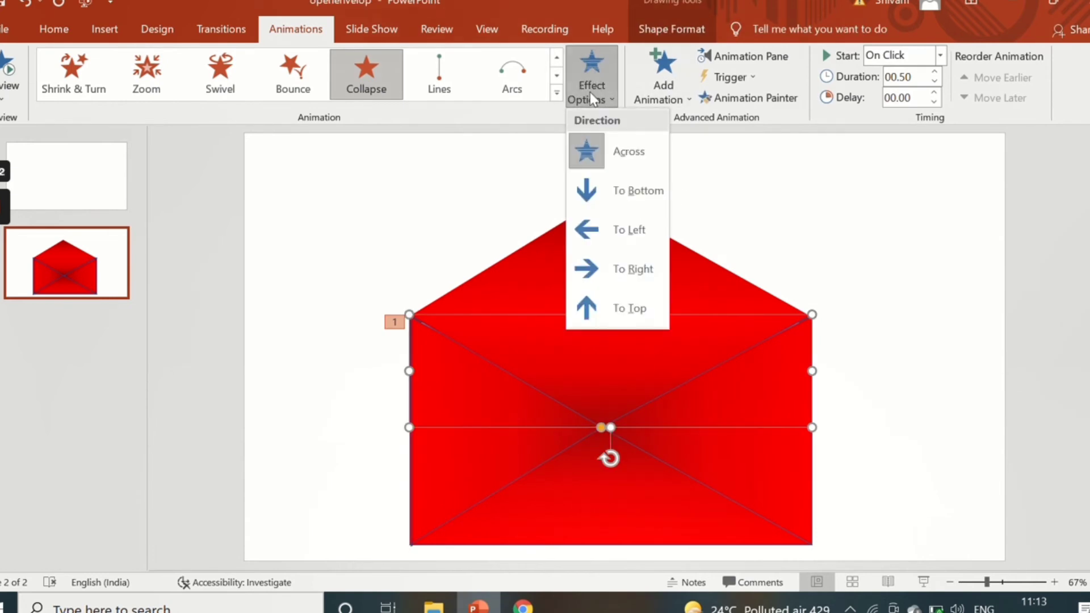
{"action": "left_click", "coordinate": [620, 305]}
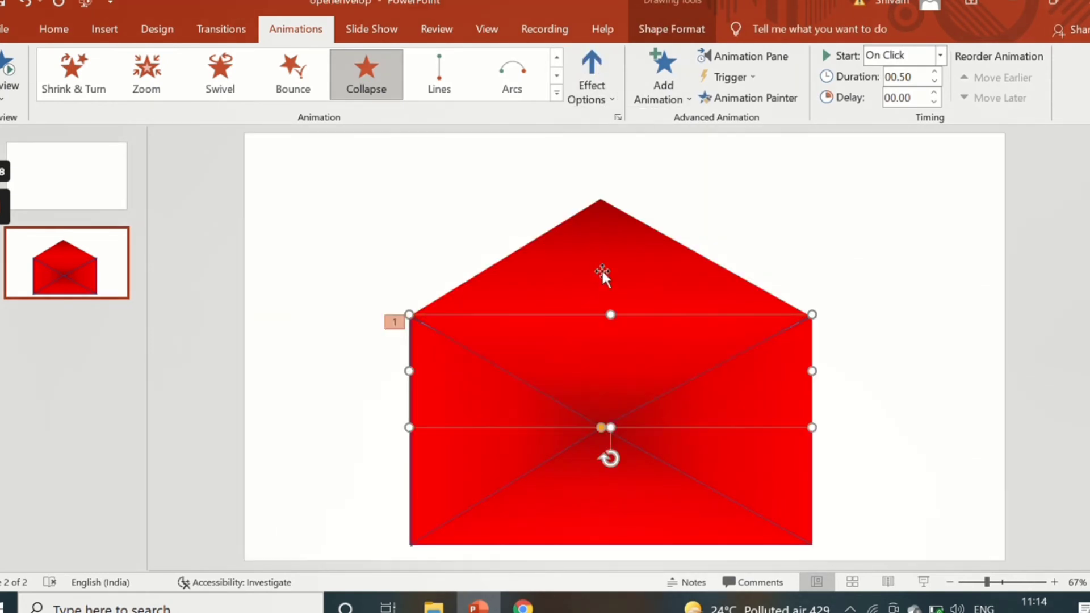
{"action": "left_click", "coordinate": [599, 261]}
{"action": "left_click", "coordinate": [675, 89]}
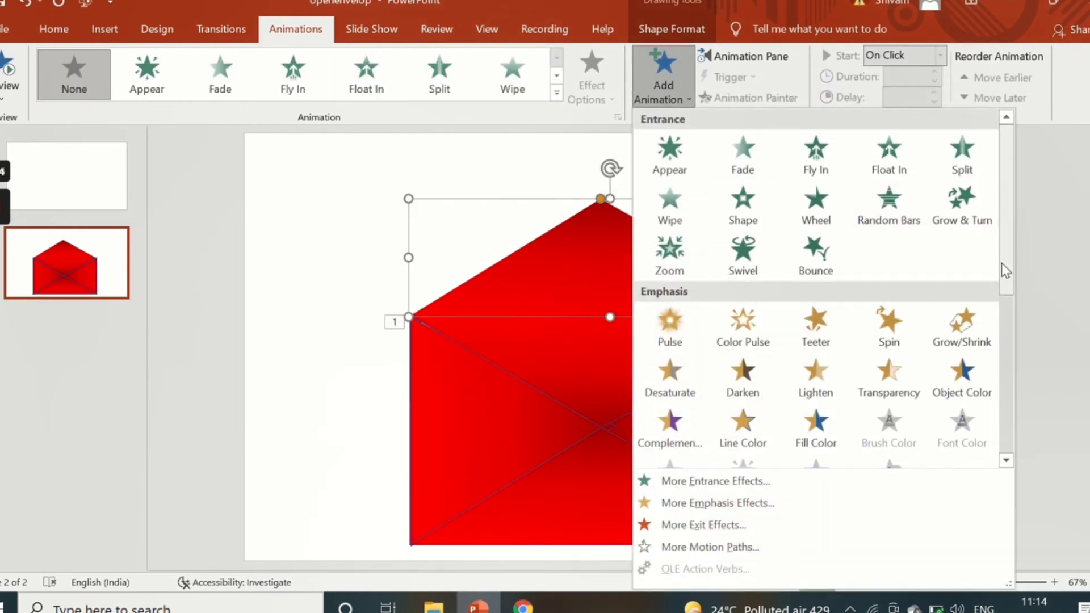
Step: Apply a Stretch entrance effect From Bottom to the open flap and preview it
{"action": "scroll", "coordinate": [1002, 267], "scroll_direction": "down", "scroll_amount": 3}
{"action": "scroll", "coordinate": [1001, 268], "scroll_direction": "down", "scroll_amount": 3}
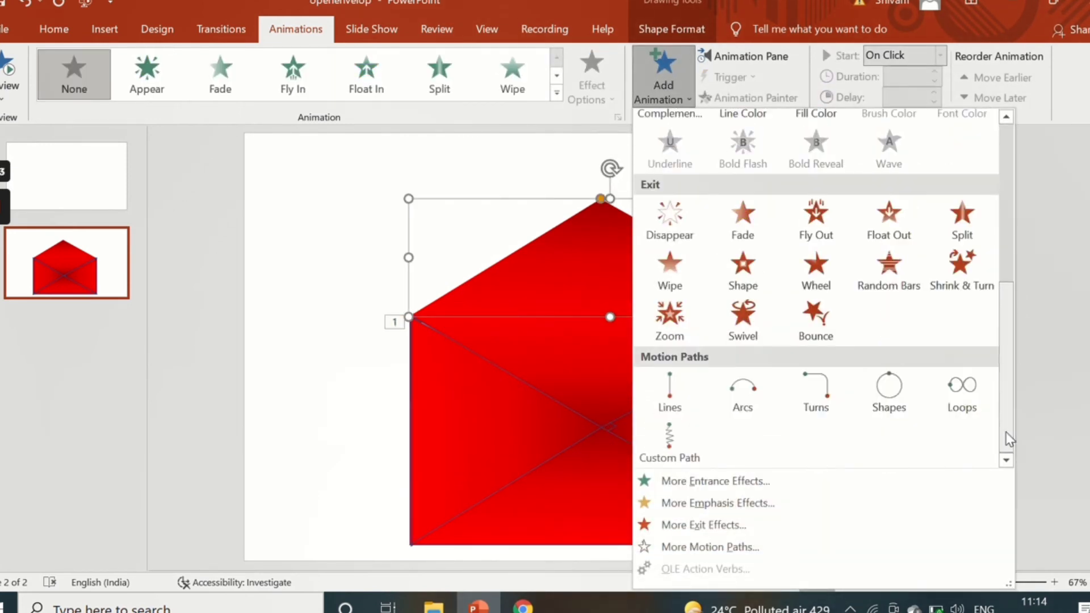
{"action": "left_click", "coordinate": [745, 482]}
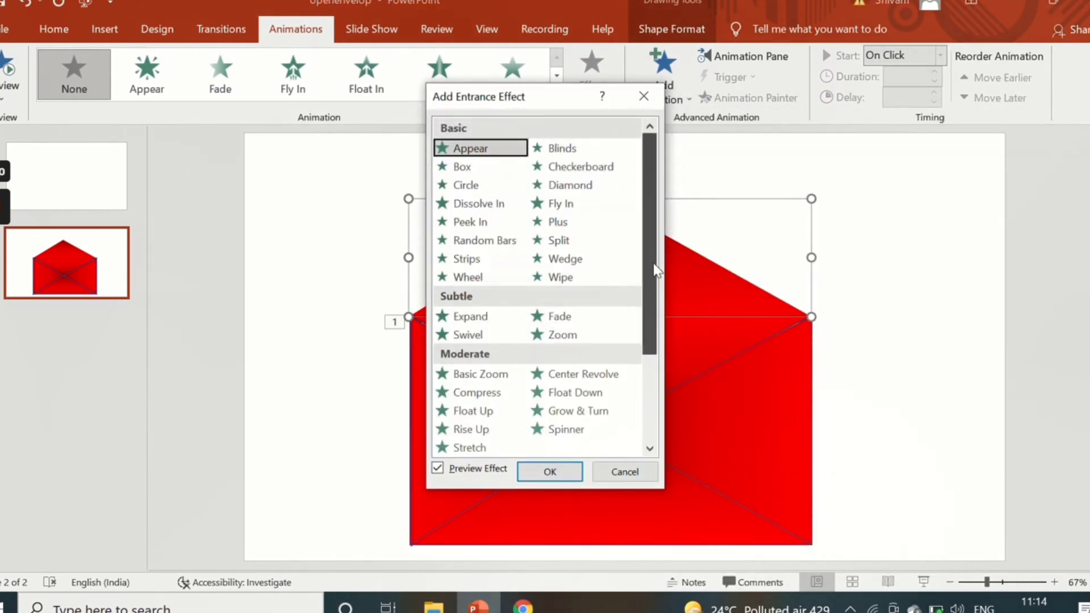
{"action": "left_click_drag", "start_coordinate": [656, 270], "coordinate": [649, 377]}
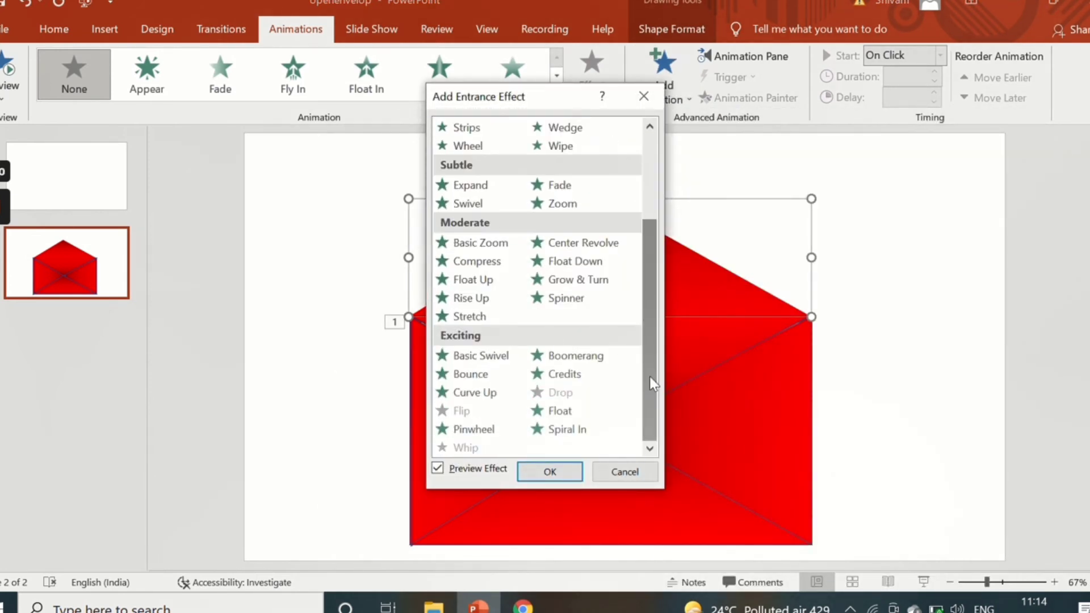
{"action": "left_click", "coordinate": [476, 318]}
{"action": "left_click", "coordinate": [565, 484]}
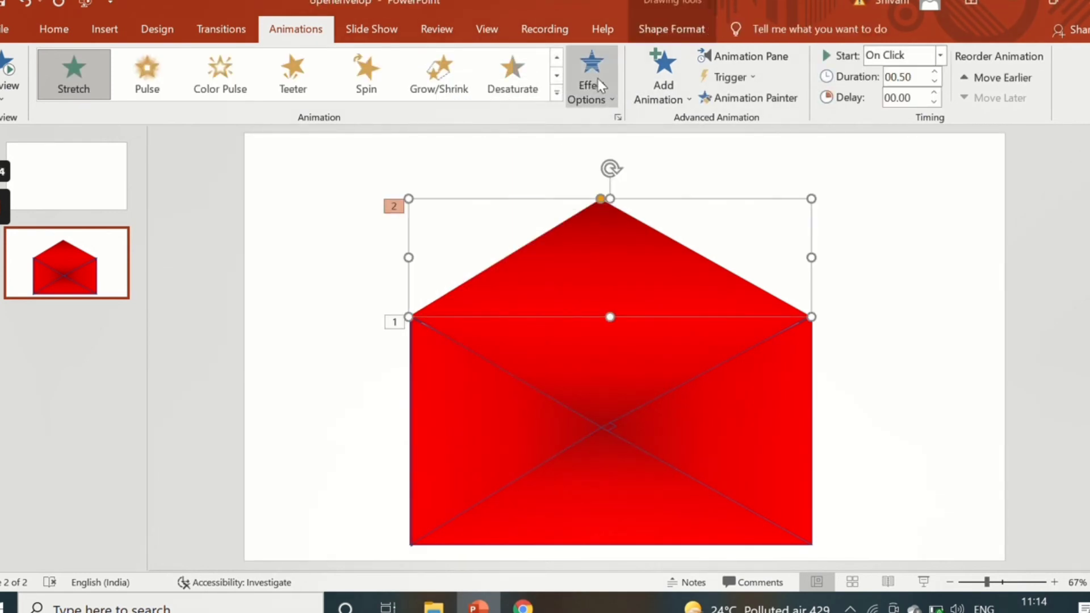
{"action": "left_click", "coordinate": [596, 80]}
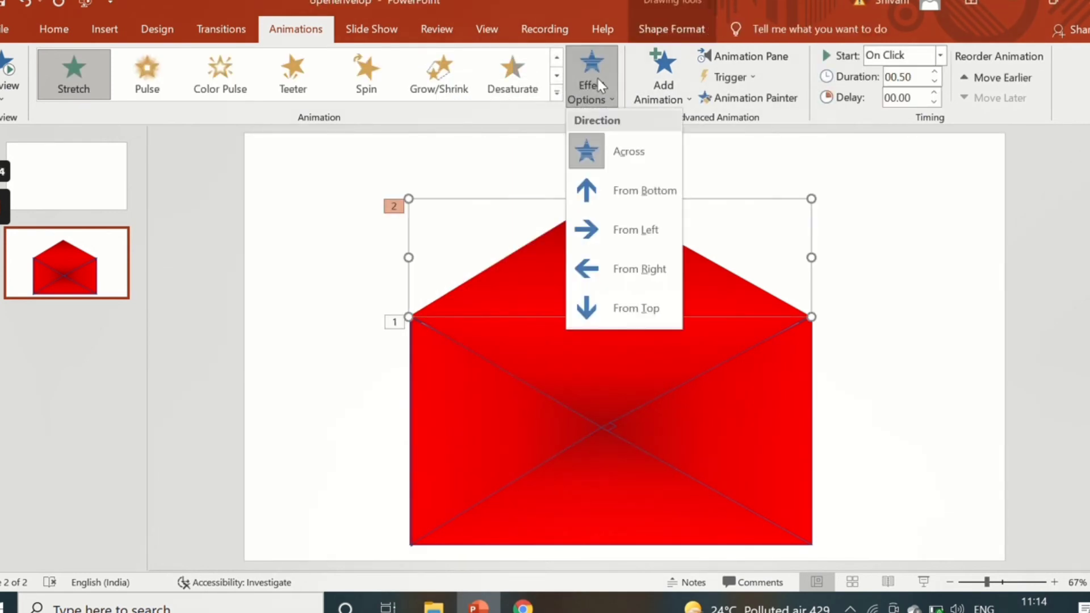
{"action": "left_click", "coordinate": [641, 198]}
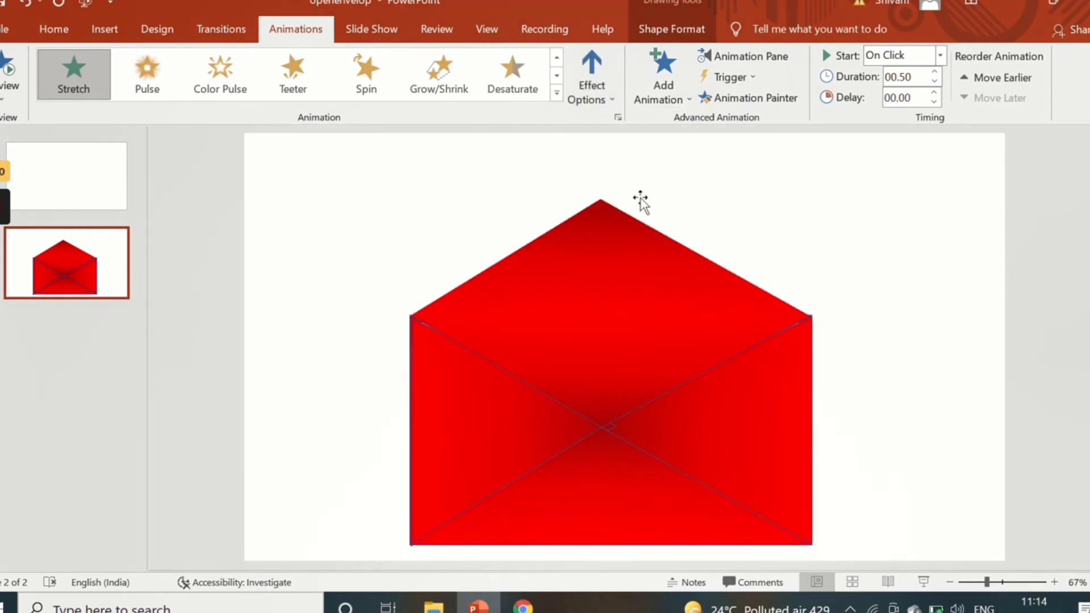
{"action": "left_click", "coordinate": [602, 102]}
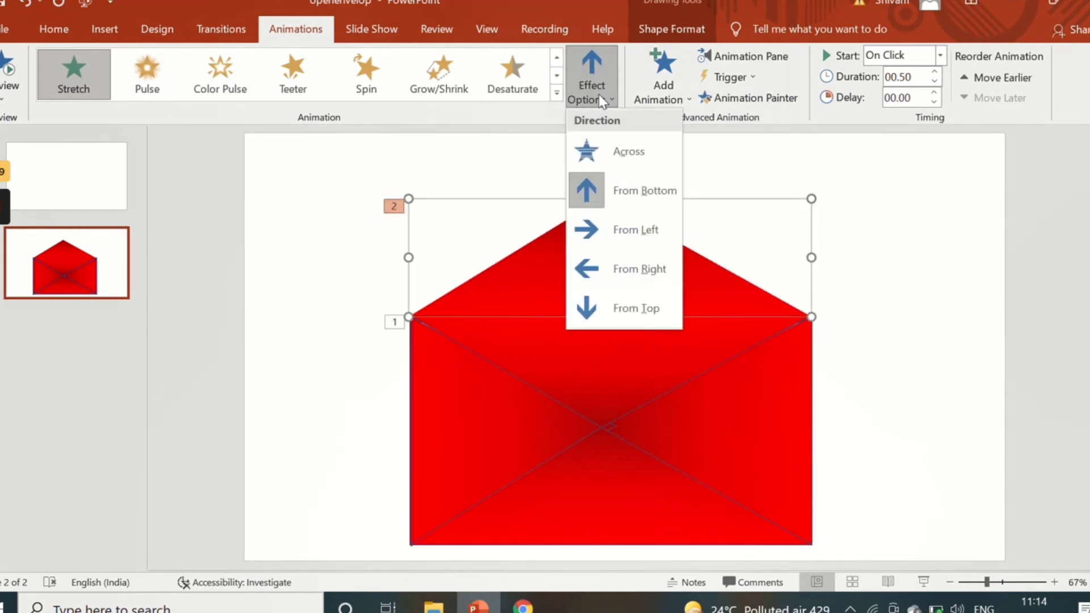
{"action": "left_click", "coordinate": [633, 311]}
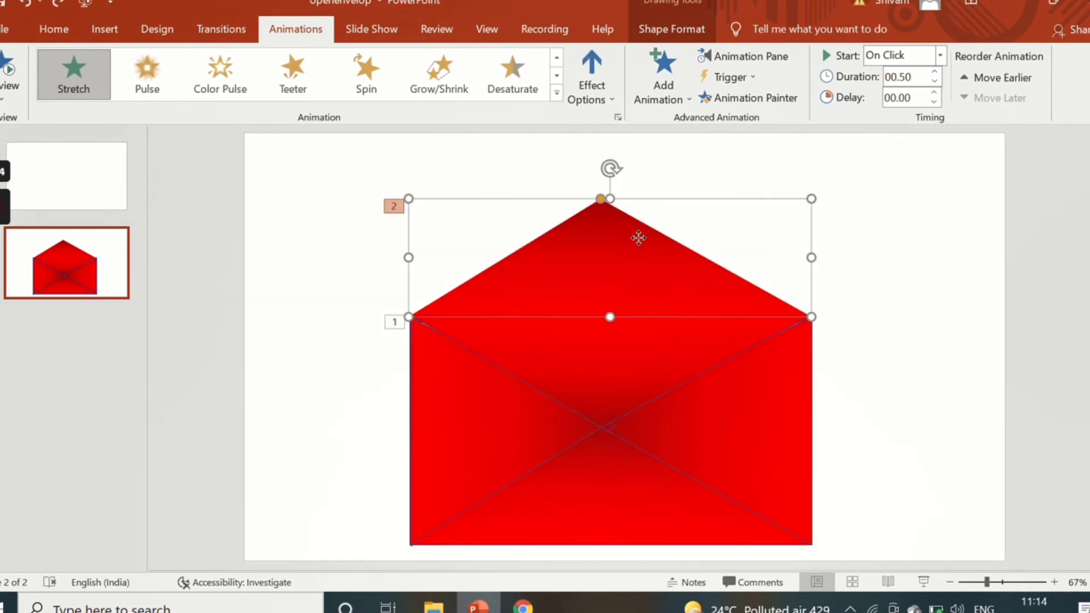
{"action": "left_click", "coordinate": [605, 77]}
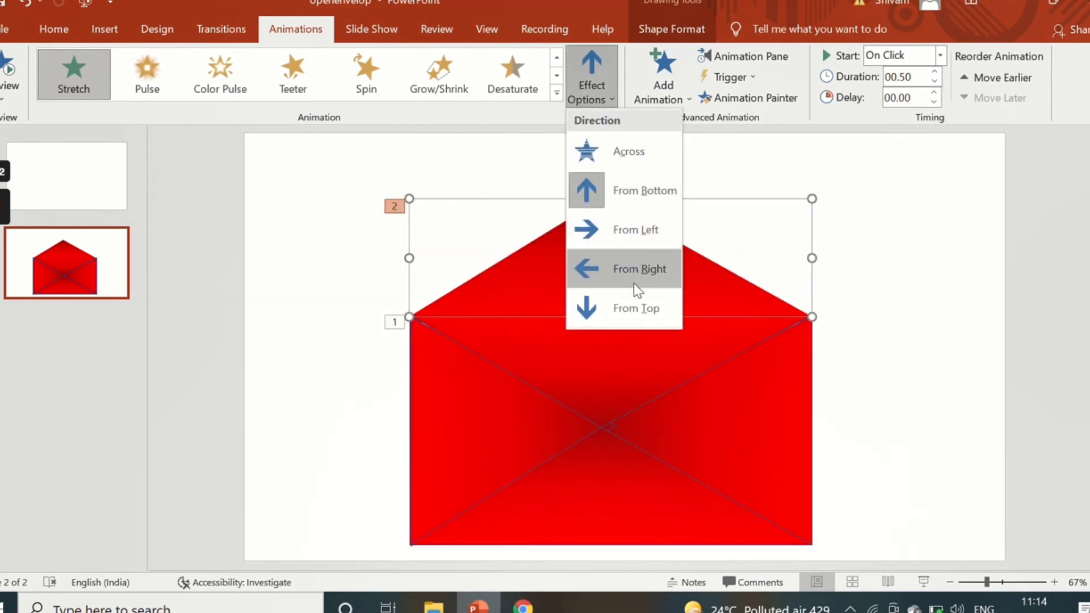
{"action": "left_click", "coordinate": [644, 198]}
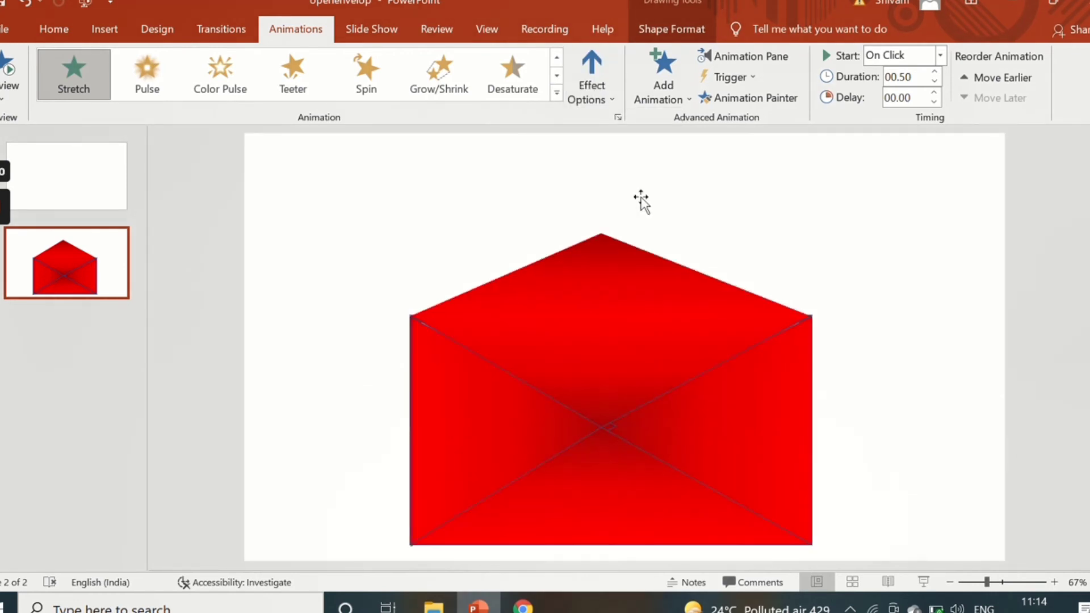
{"action": "left_click", "coordinate": [9, 67]}
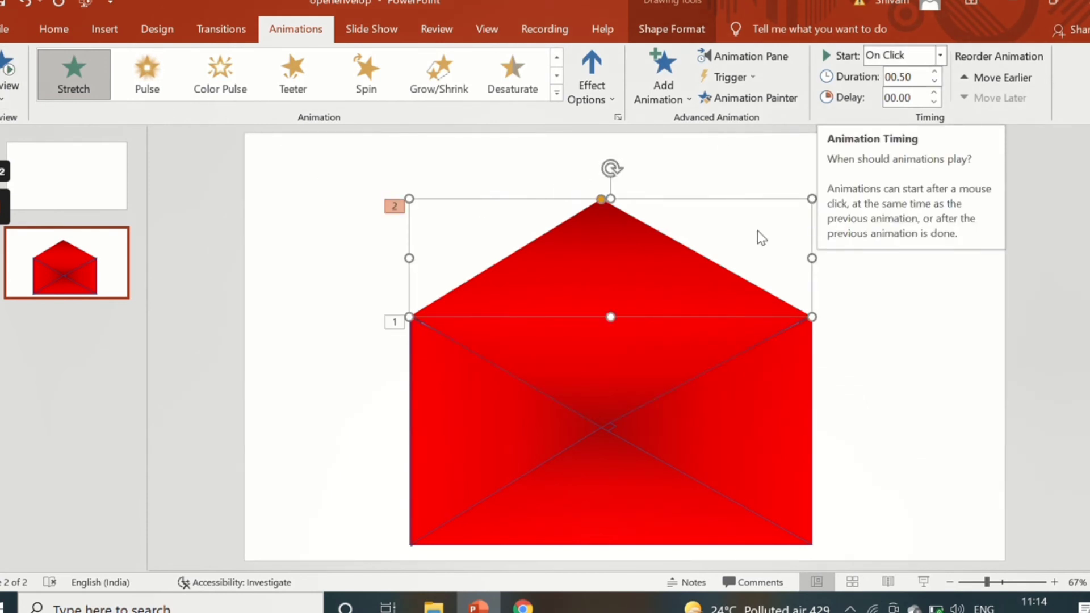
Step: In the Animation Pane, set the Stretch animation to start After Previous, then preview the sequence
{"action": "left_click", "coordinate": [761, 60]}
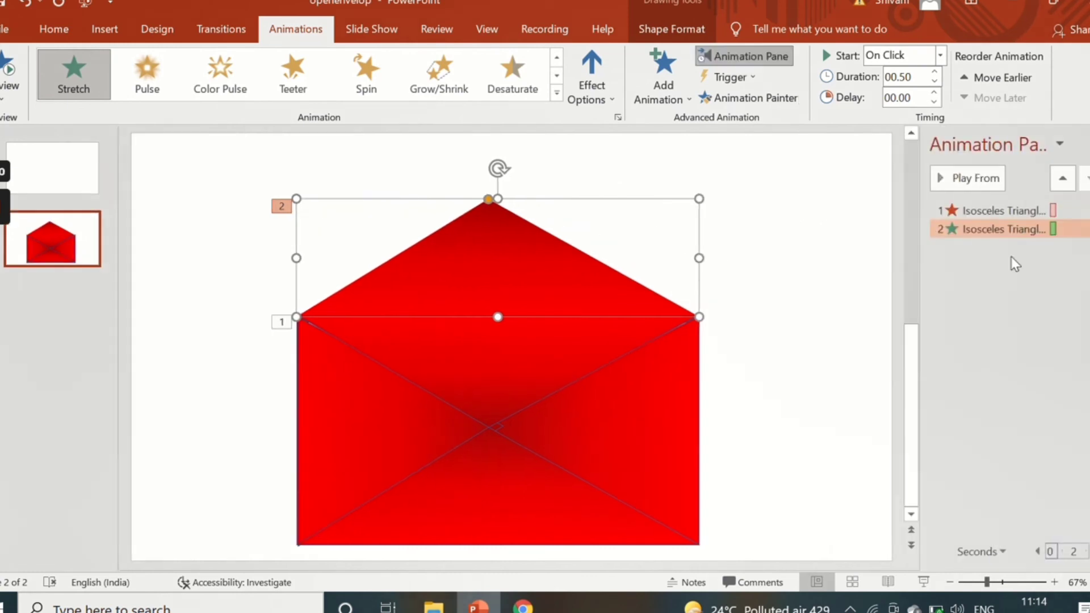
{"action": "left_click", "coordinate": [1000, 227]}
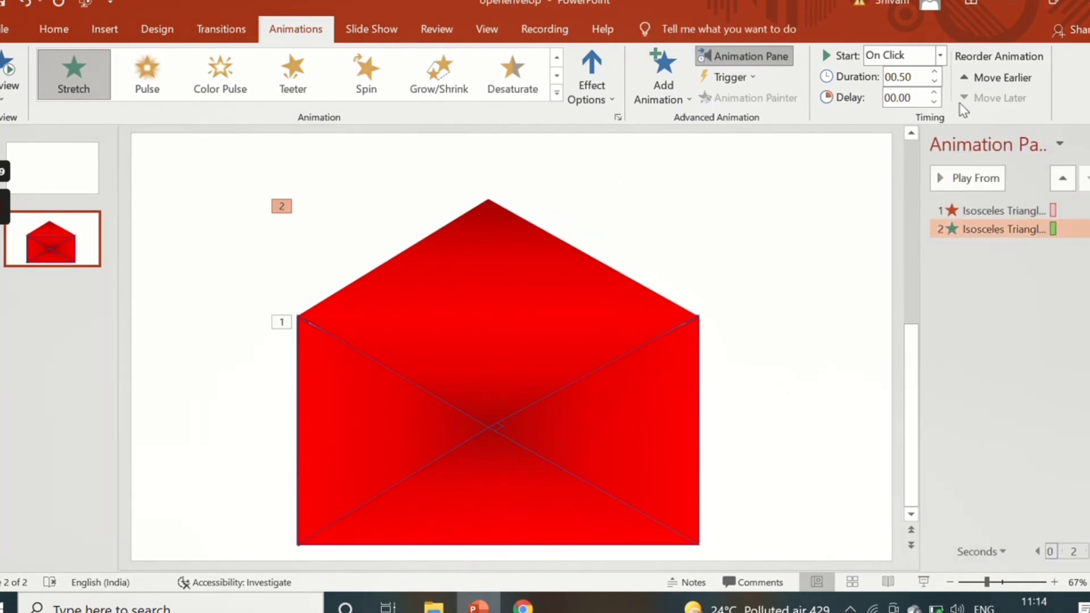
{"action": "left_click", "coordinate": [940, 55]}
{"action": "left_click", "coordinate": [905, 113]}
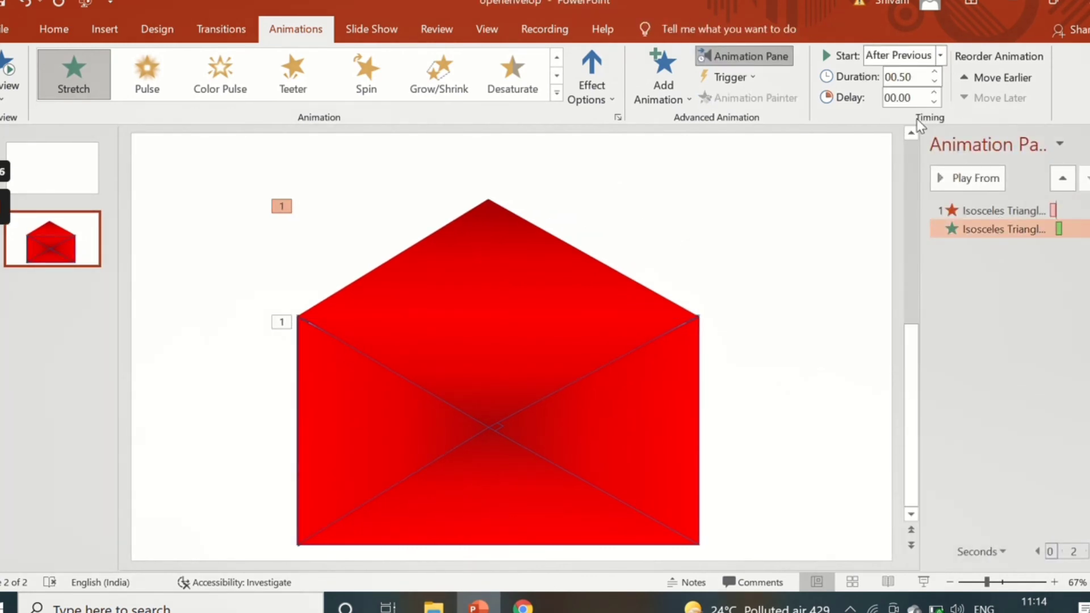
{"action": "left_click", "coordinate": [9, 68]}
{"action": "left_click", "coordinate": [67, 35]}
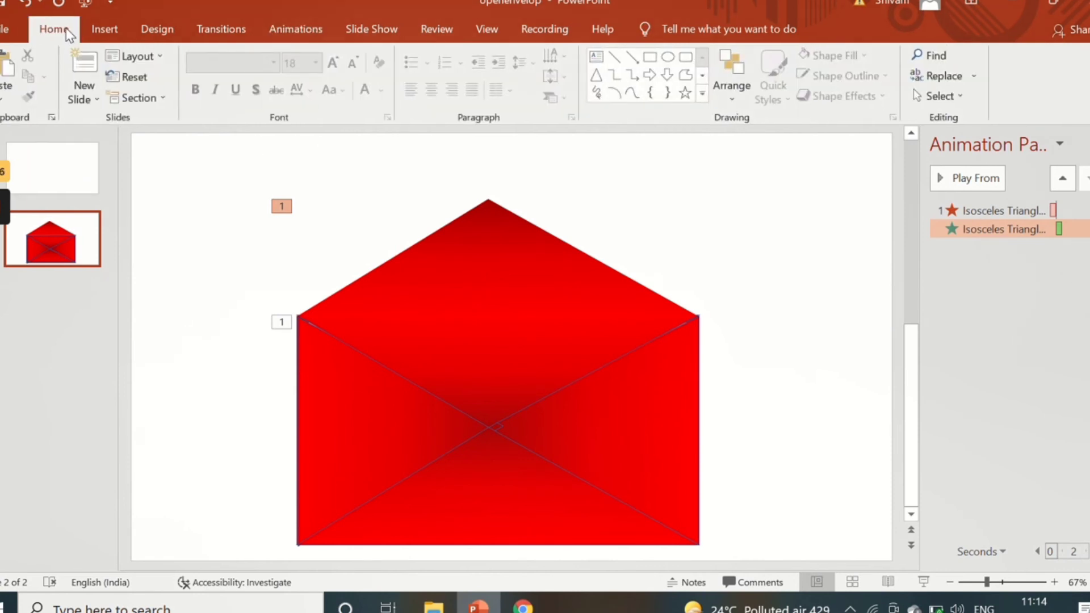
{"action": "left_click", "coordinate": [515, 388]}
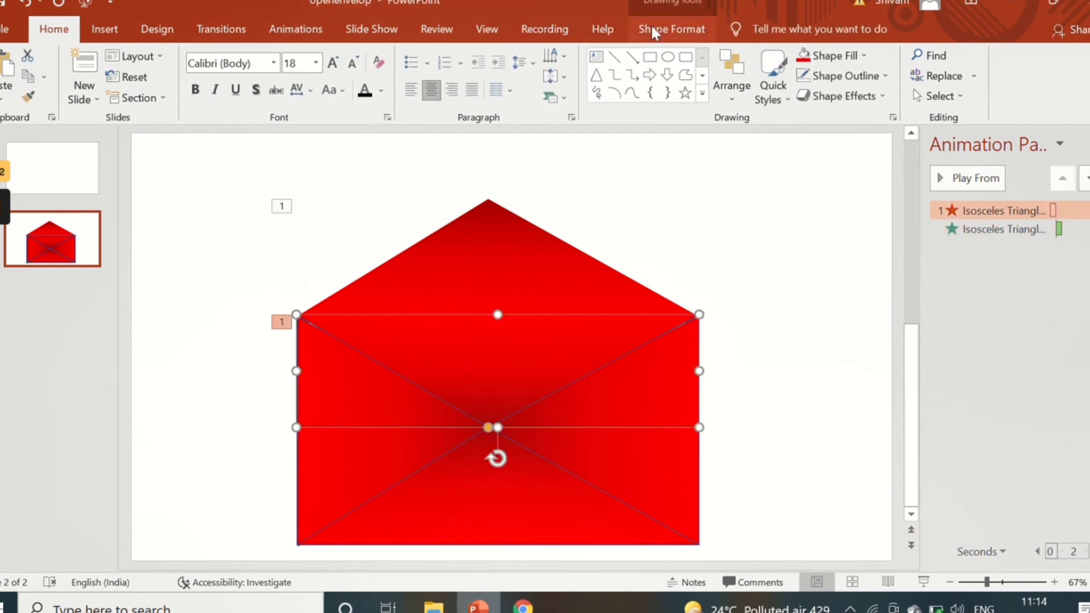
Step: In the Selection Pane, hide closed flap Triangle 8 and select greeting card Rectangle 2
{"action": "left_click", "coordinate": [654, 30]}
{"action": "left_click", "coordinate": [823, 99]}
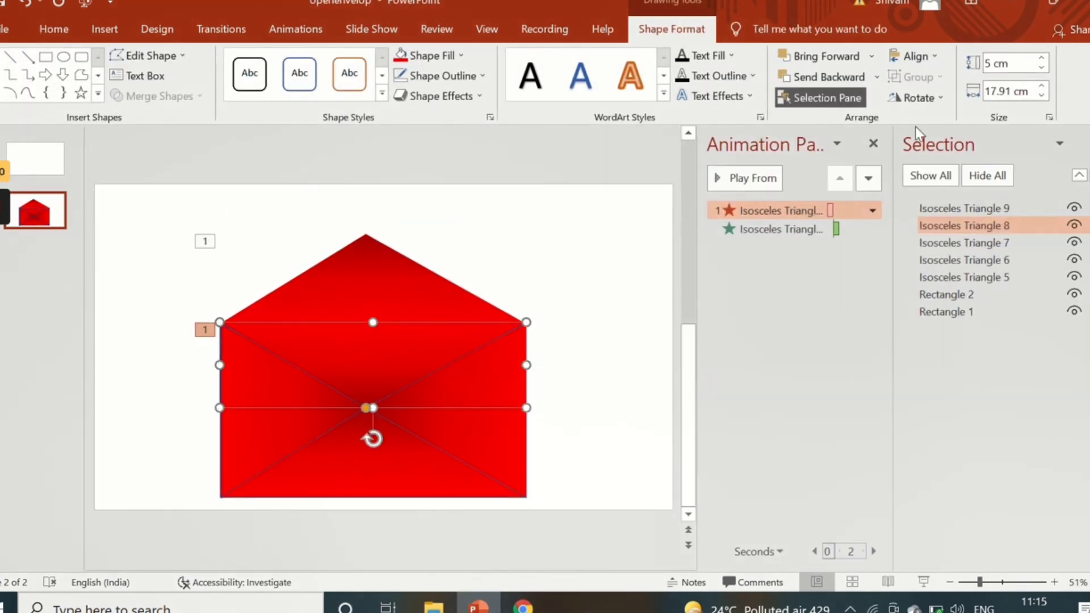
{"action": "left_click", "coordinate": [1074, 226]}
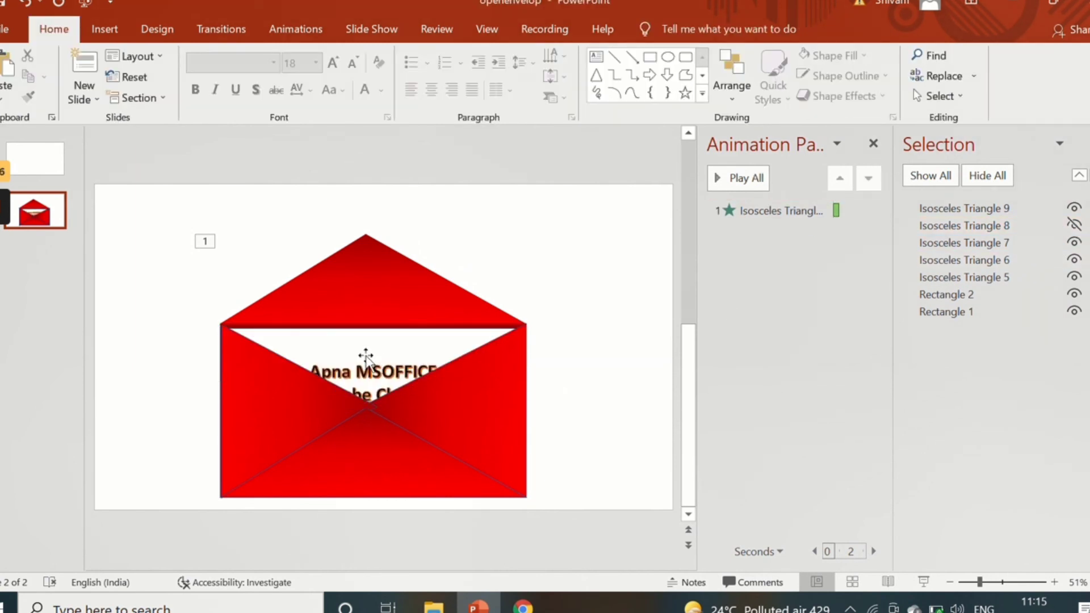
{"action": "left_click", "coordinate": [366, 357]}
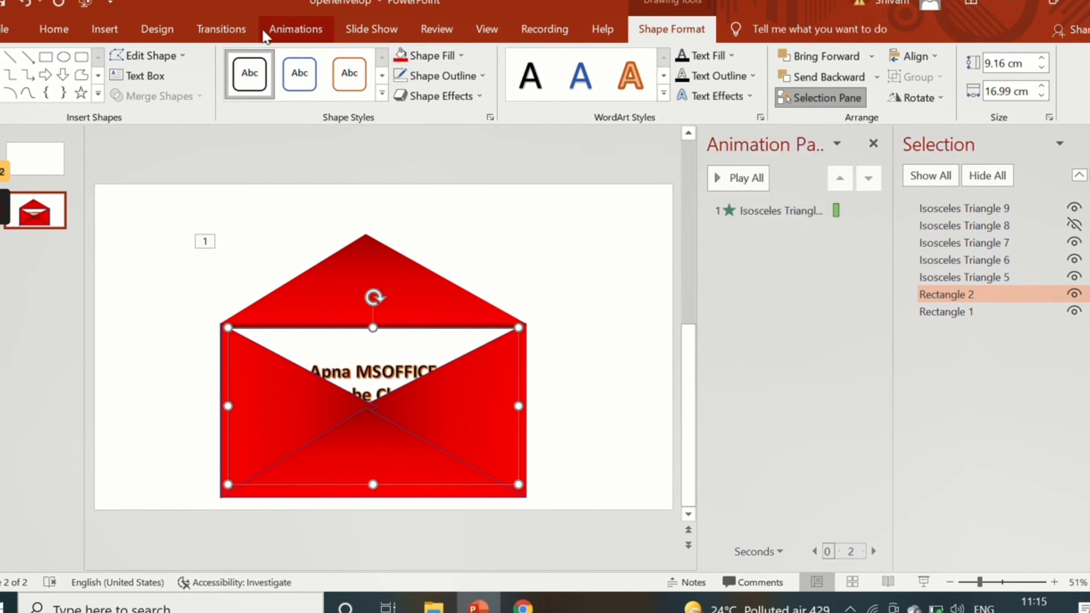
Step: Give the card an upward Lines motion path, then unhide Triangle 8 and close the pane
{"action": "left_click", "coordinate": [292, 29]}
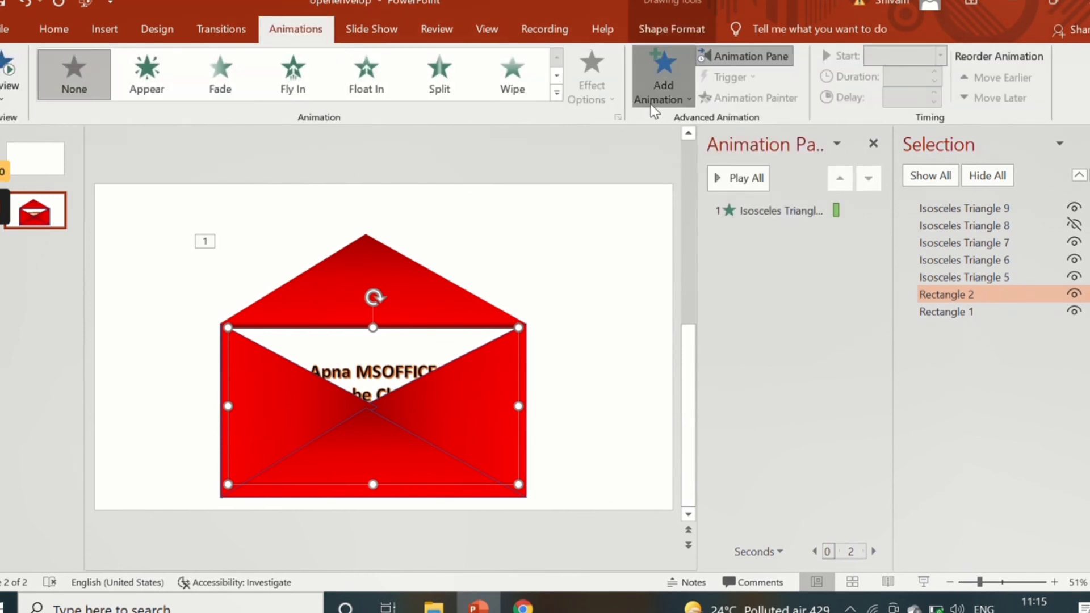
{"action": "left_click", "coordinate": [663, 80]}
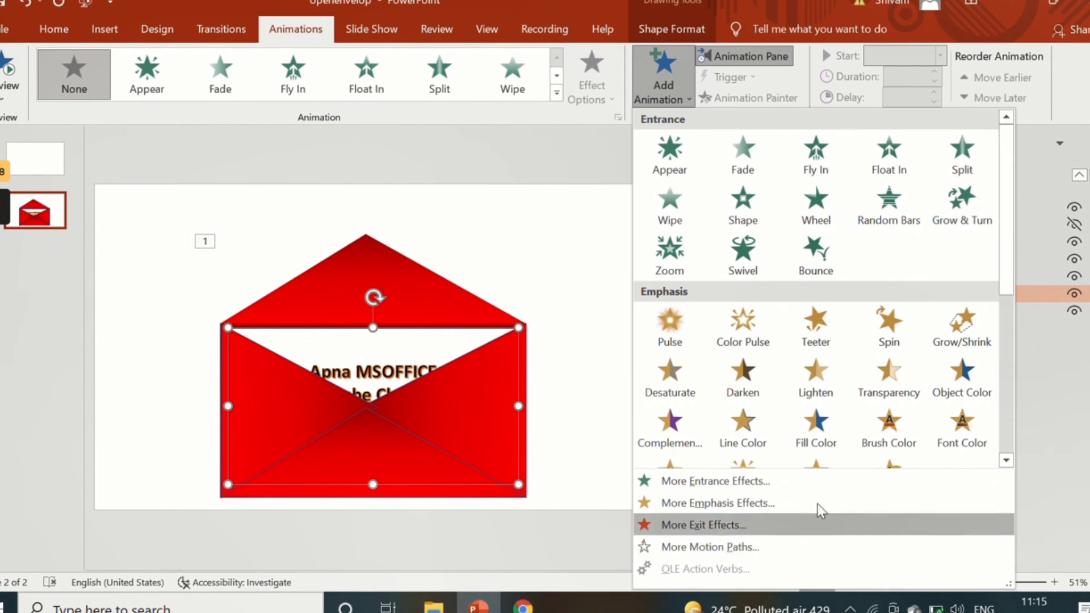
{"action": "left_click_drag", "start_coordinate": [1002, 269], "coordinate": [999, 426]}
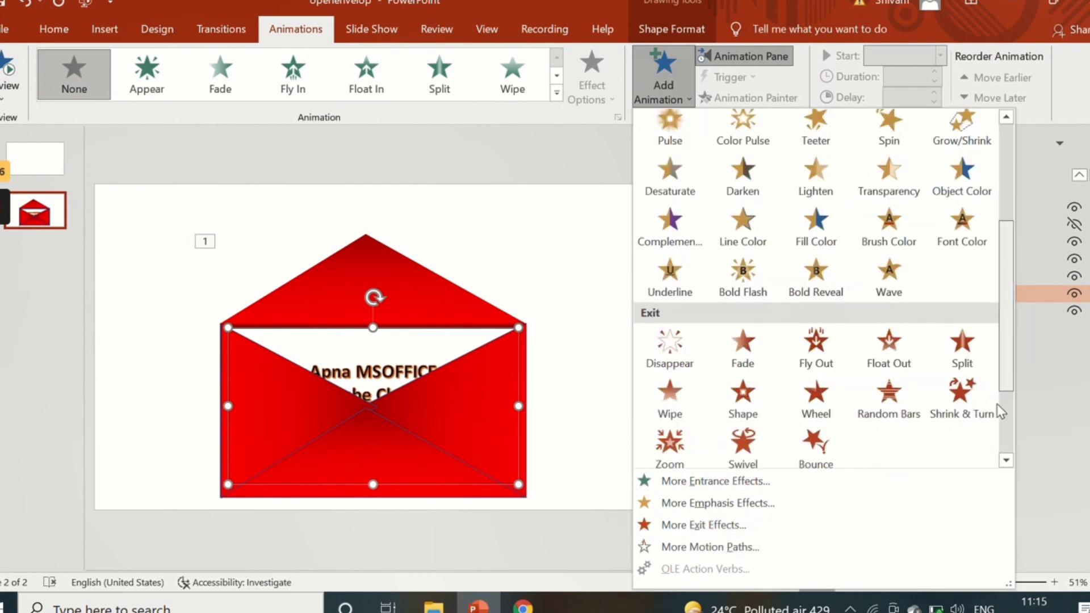
{"action": "left_click", "coordinate": [679, 411]}
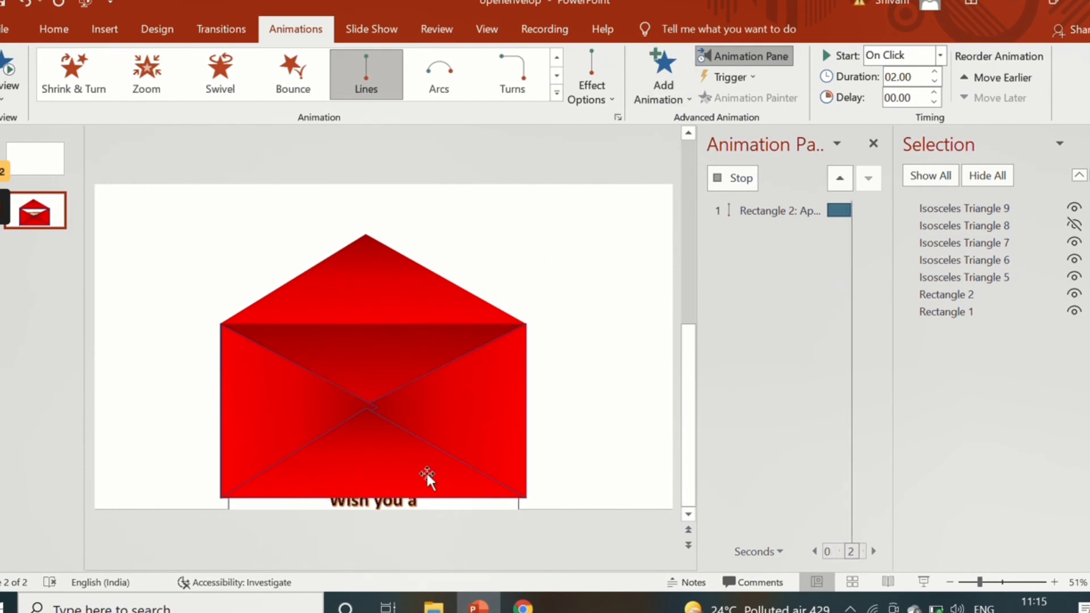
{"action": "left_click", "coordinate": [593, 76]}
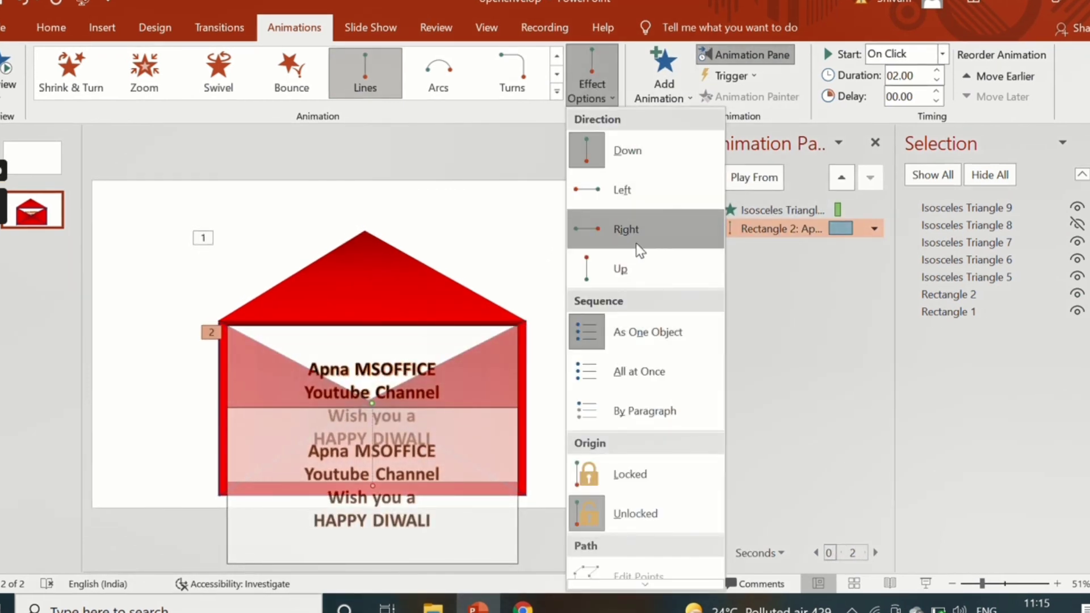
{"action": "left_click", "coordinate": [643, 272]}
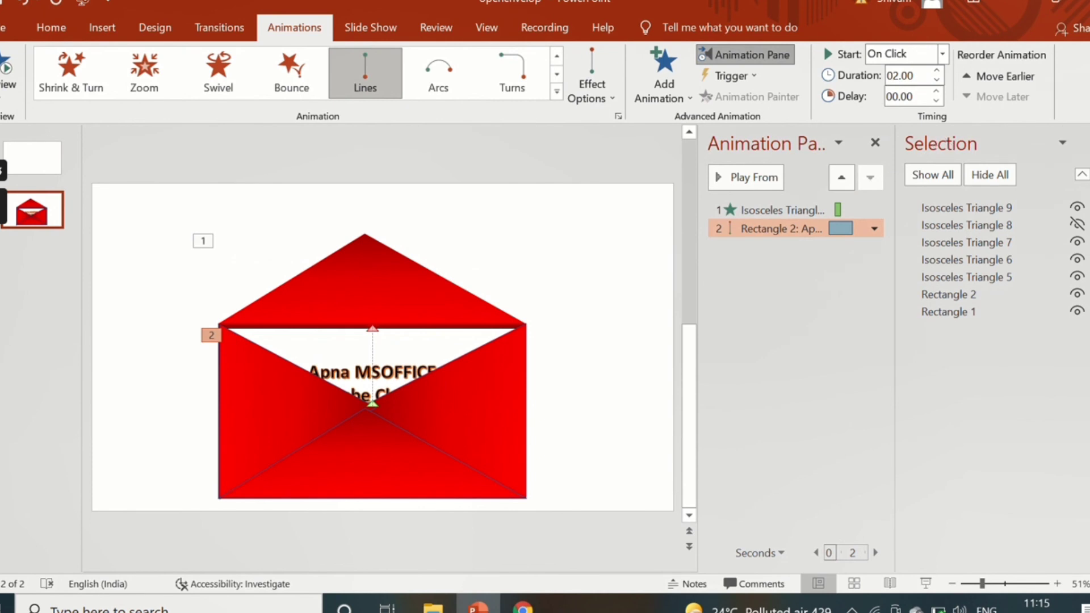
{"action": "left_click", "coordinate": [941, 175]}
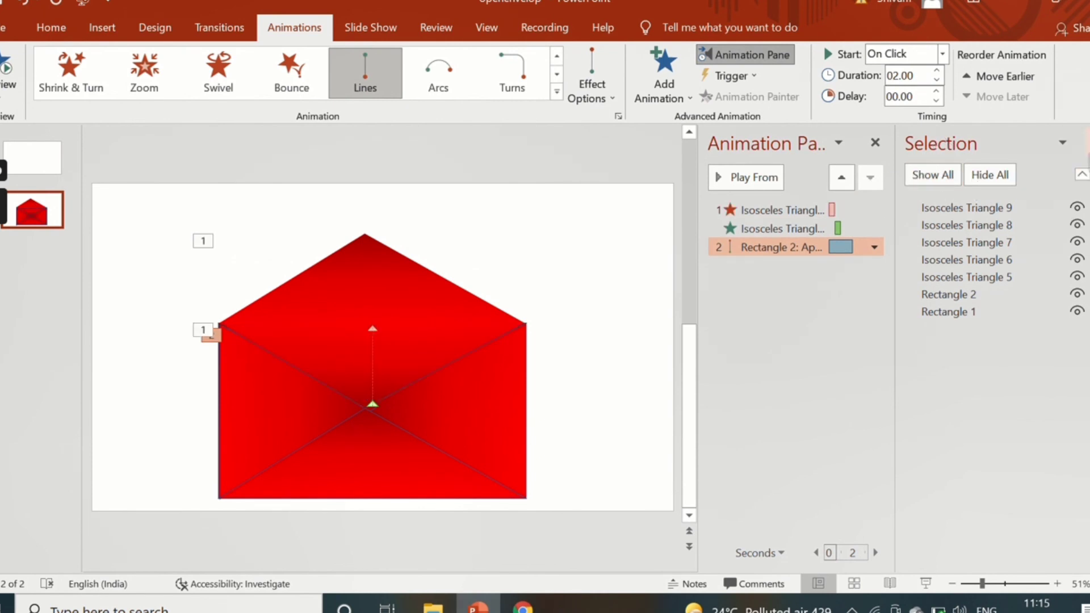
{"action": "left_click", "coordinate": [1085, 142]}
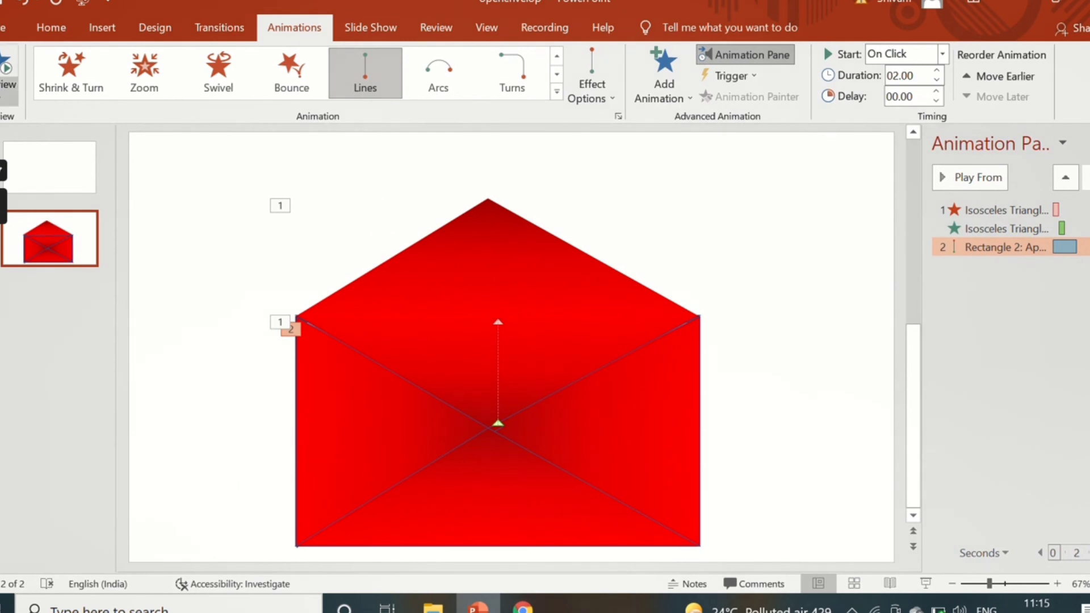
Step: Play the envelope animations twice from the Animation Pane, checking the top flap, then go to Slide Show
{"action": "left_click", "coordinate": [7, 67]}
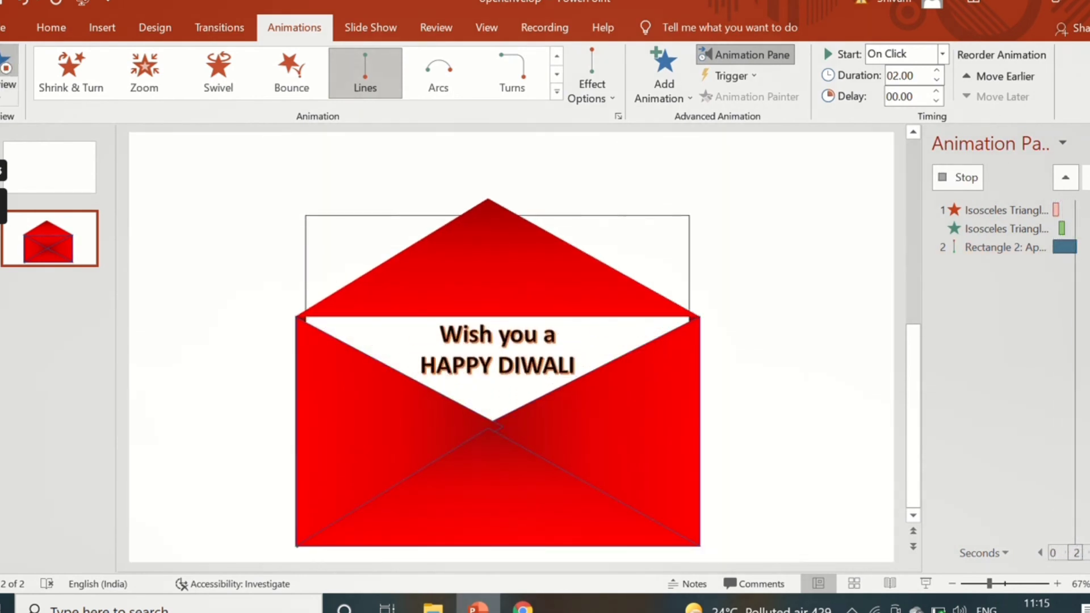
{"action": "left_click", "coordinate": [492, 239]}
{"action": "right_click", "coordinate": [491, 238]}
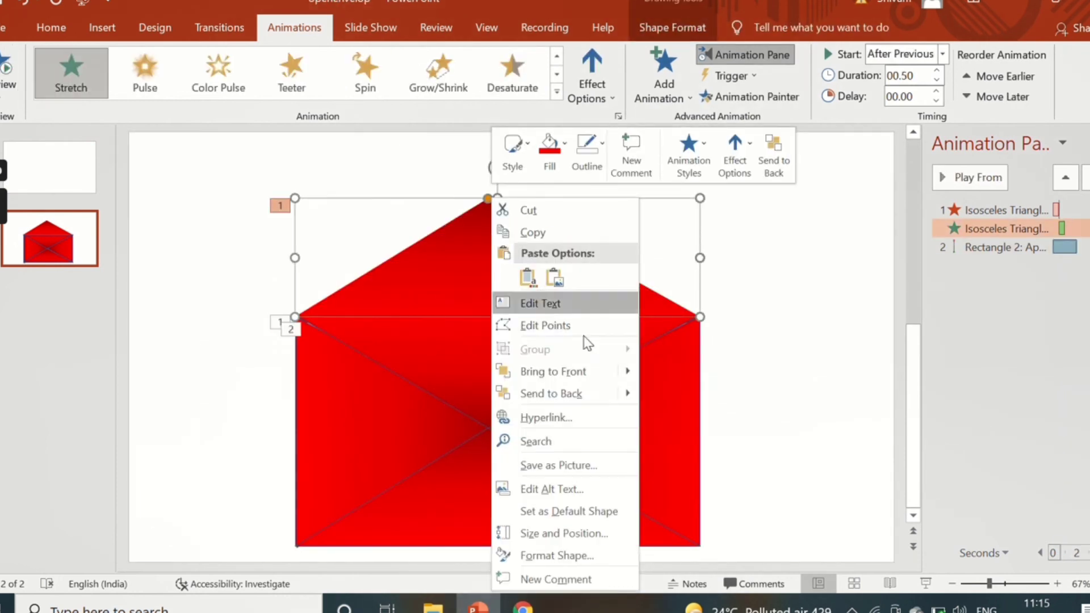
{"action": "left_click", "coordinate": [570, 393]}
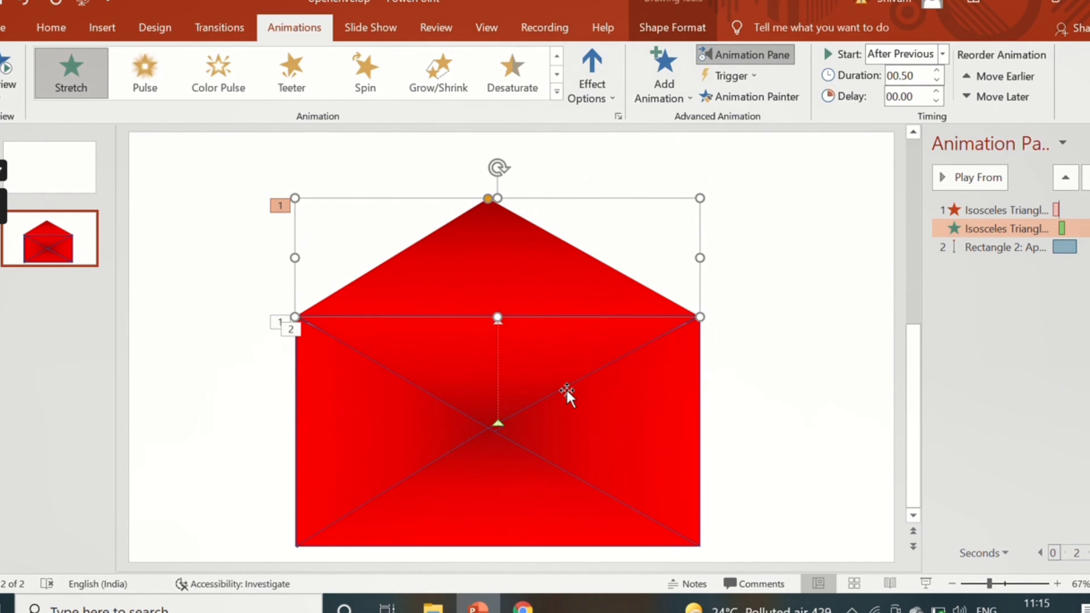
{"action": "left_click", "coordinate": [9, 64]}
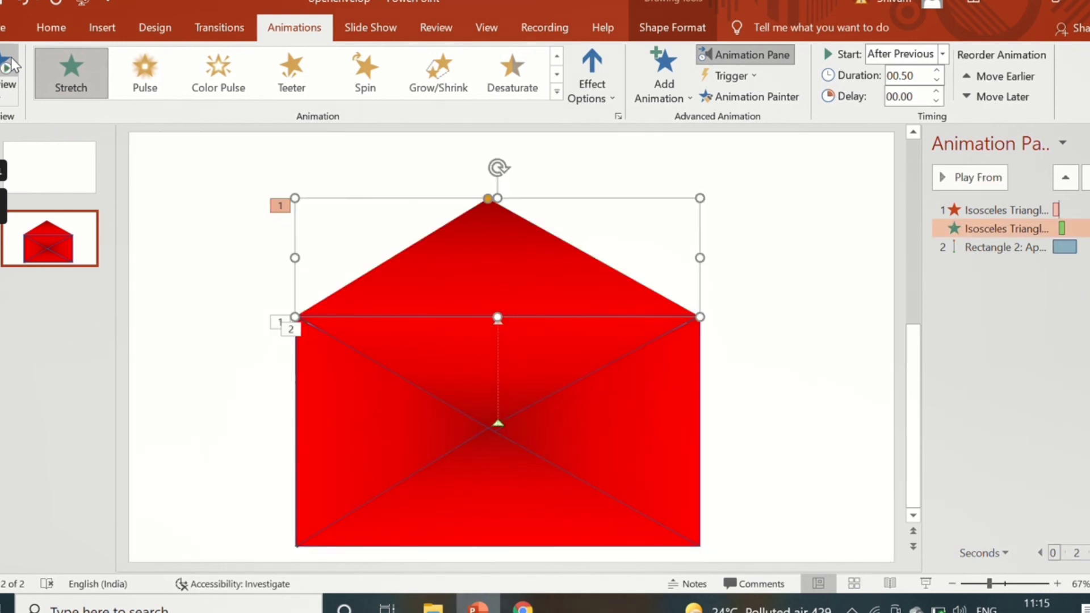
{"action": "left_click", "coordinate": [375, 30]}
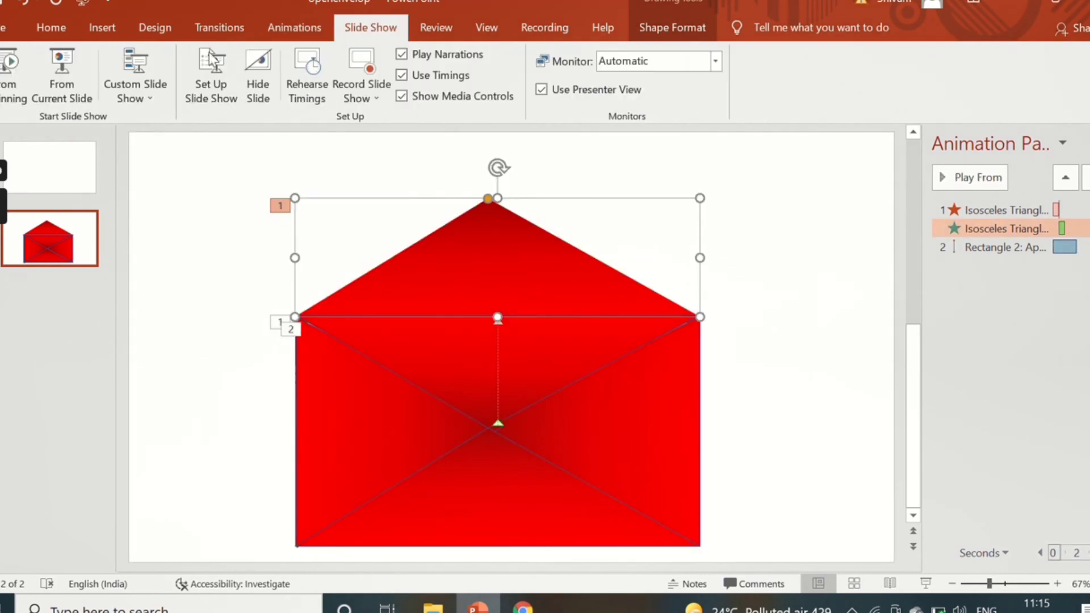
Step: Start the slide show From Beginning to watch the envelope open and the HAPPY DIWALI card rise
{"action": "left_click", "coordinate": [11, 68]}
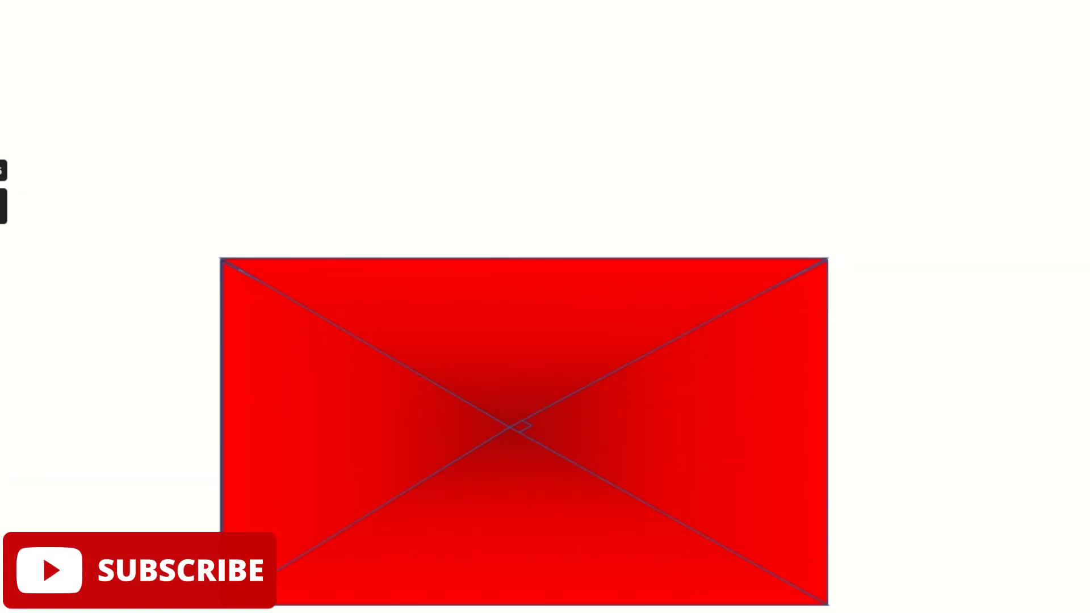